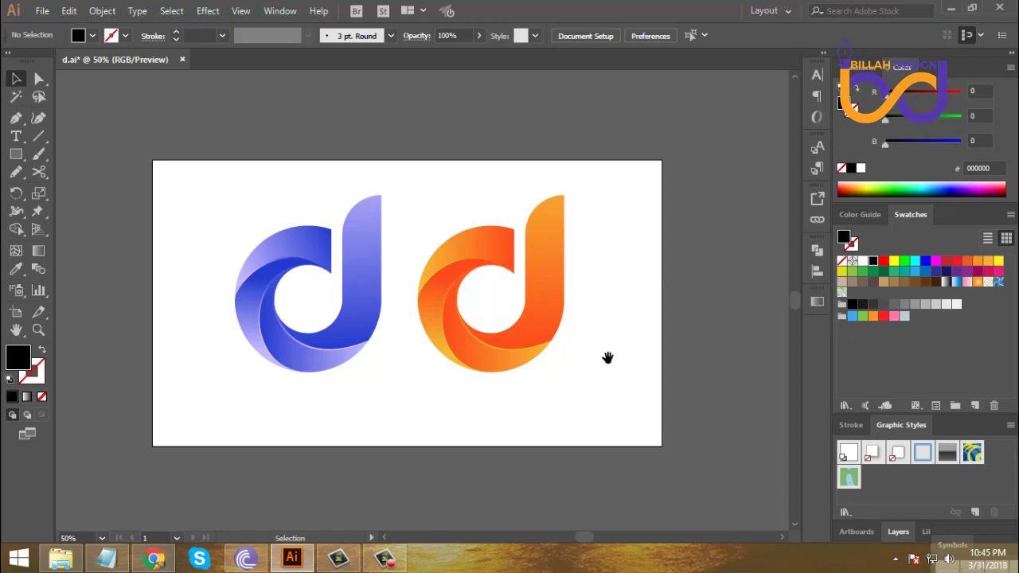
Step: Move both finished d logos, the blue and the orange one, up off the artboard to leave it empty
key(ctrl+a)
drag(548, 330, 547, 119)
click(564, 230)
mouse_move(564, 230)
mouse_down()
mouse_move(578, 287)
mouse_move(574, 222)
mouse_up()
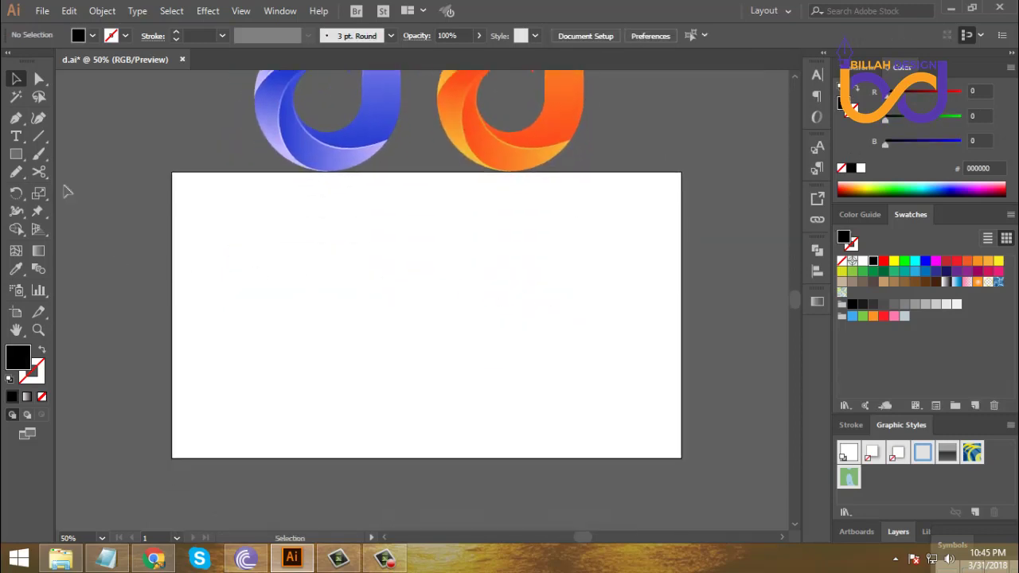
Step: Draw a circle about 276 px in diameter on the artboard with no fill and an 89 pt black stroke
drag(15, 157, 74, 189)
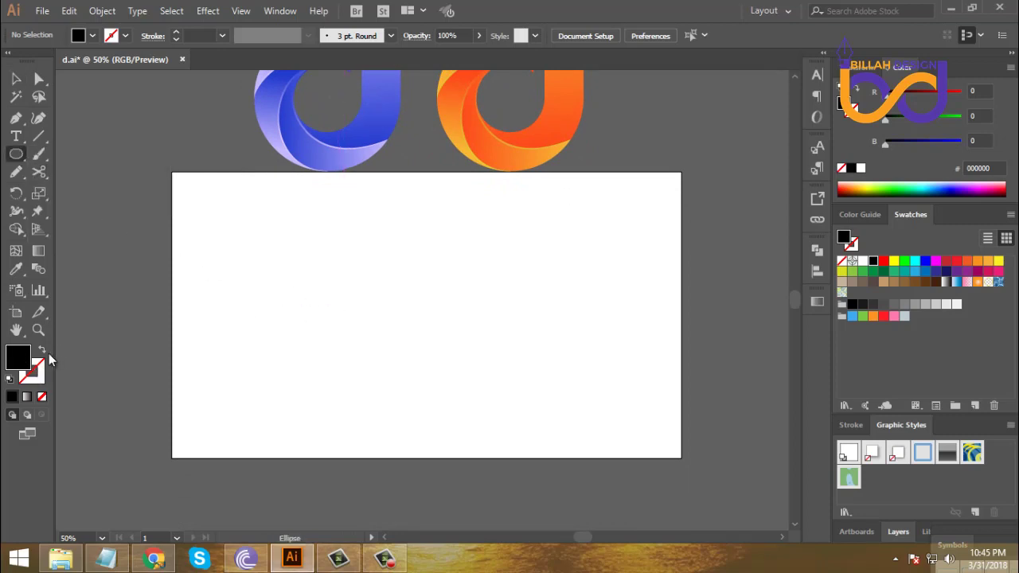
click(43, 351)
drag(366, 299, 398, 368)
click(16, 78)
click(381, 377)
click(177, 33)
click(177, 33)
click(176, 33)
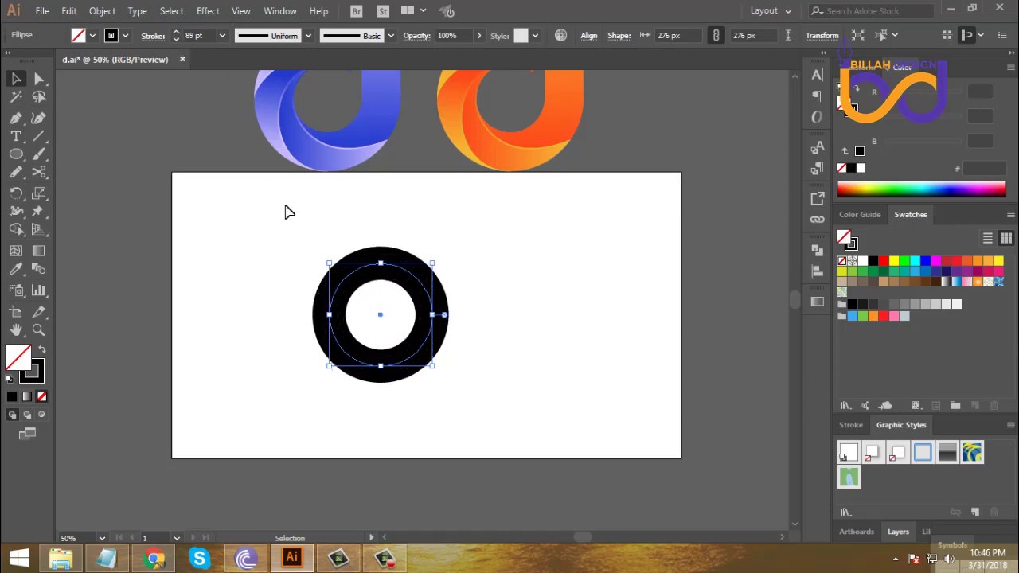
Step: Move the black ring down on the artboard and set its stroke weight to 90 pt
click(493, 266)
click(436, 309)
drag(436, 314, 453, 358)
click(557, 387)
click(446, 318)
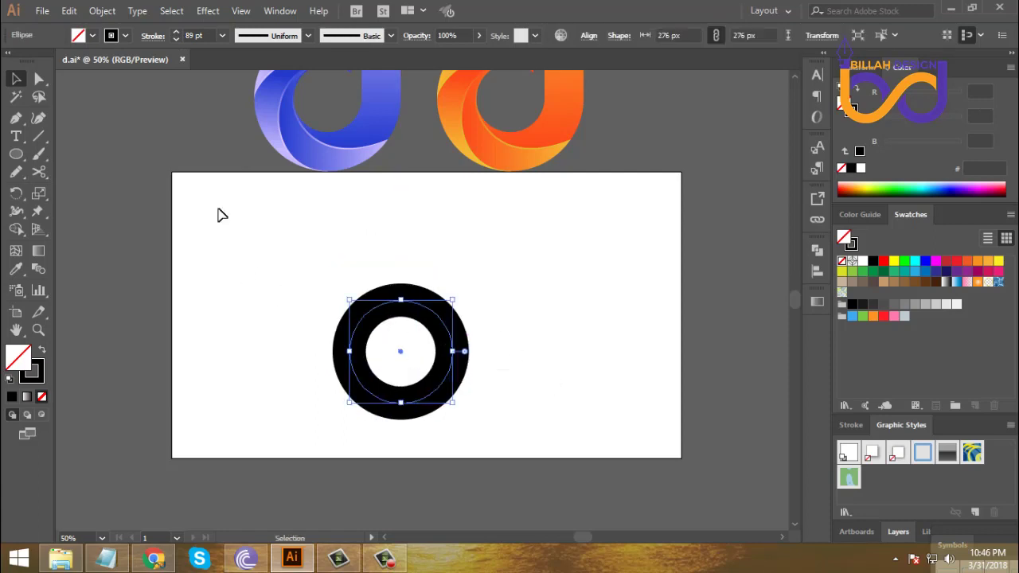
click(177, 33)
click(623, 336)
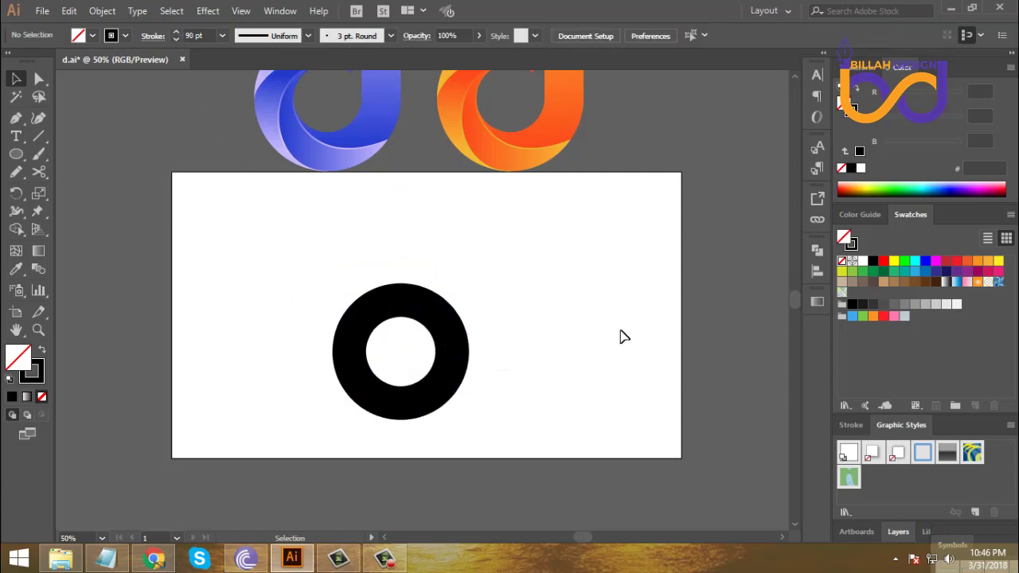
Step: Scale the ring up proportionally to about 303 px wide and move it straight up on the artboard
drag(528, 409, 573, 339)
click(436, 386)
drag(468, 378, 476, 377)
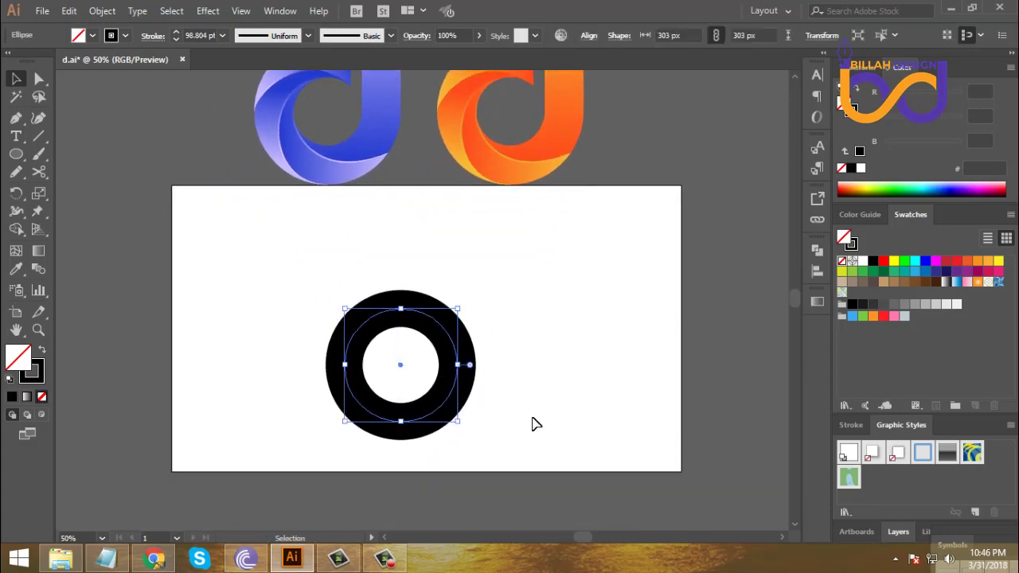
click(535, 424)
drag(541, 417, 544, 412)
click(460, 374)
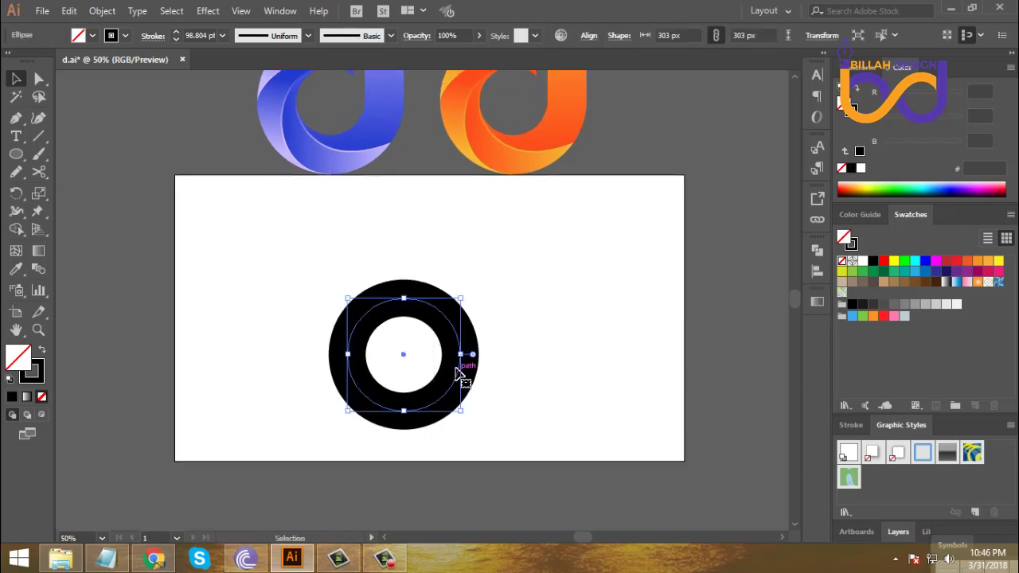
drag(460, 366, 460, 334)
Step: Cut the ring's path with the Scissors tool at its rightmost and topmost anchor points to separate the upper-right quarter arc
click(402, 318)
click(38, 172)
drag(40, 175, 79, 191)
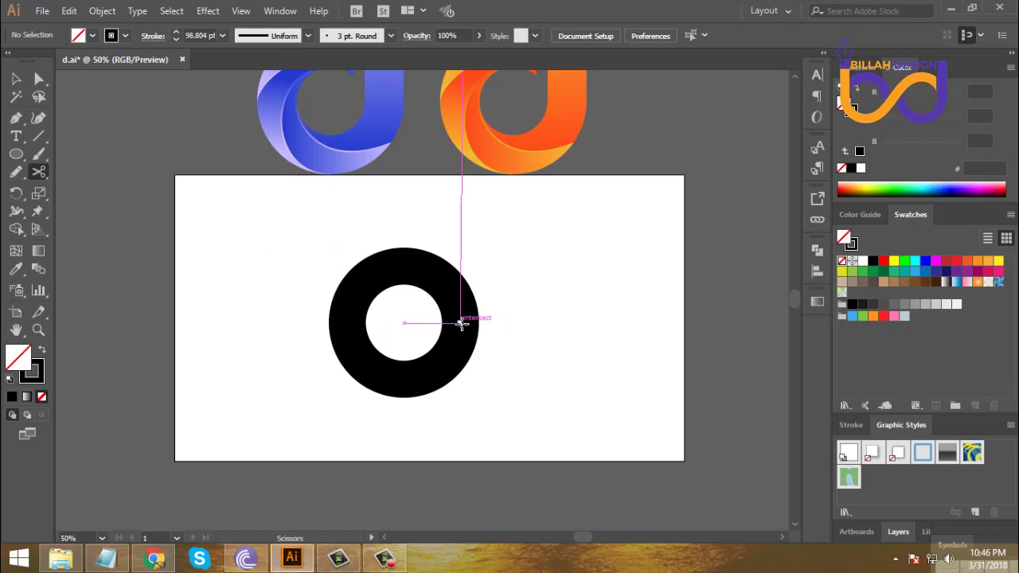
click(461, 323)
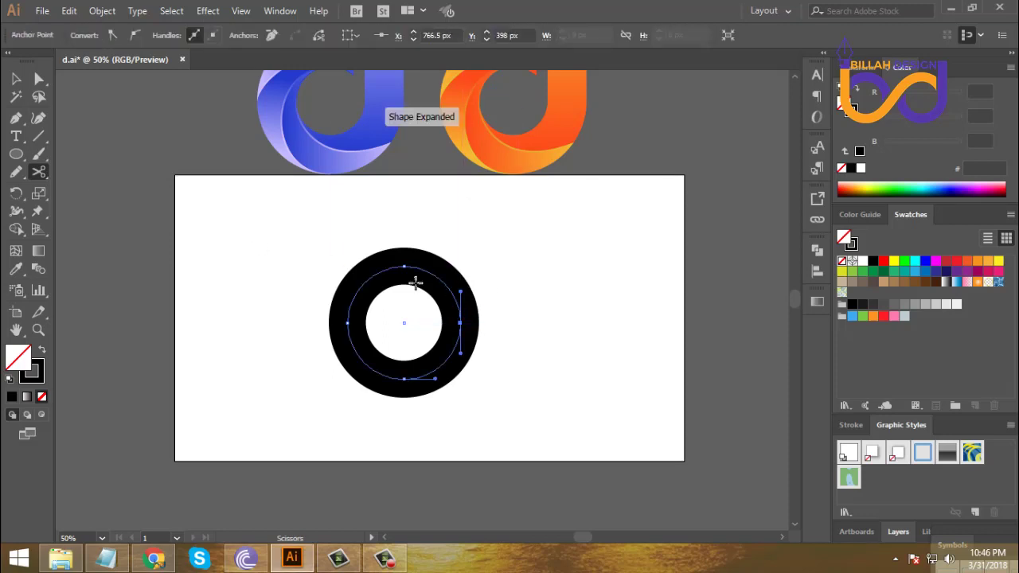
click(405, 268)
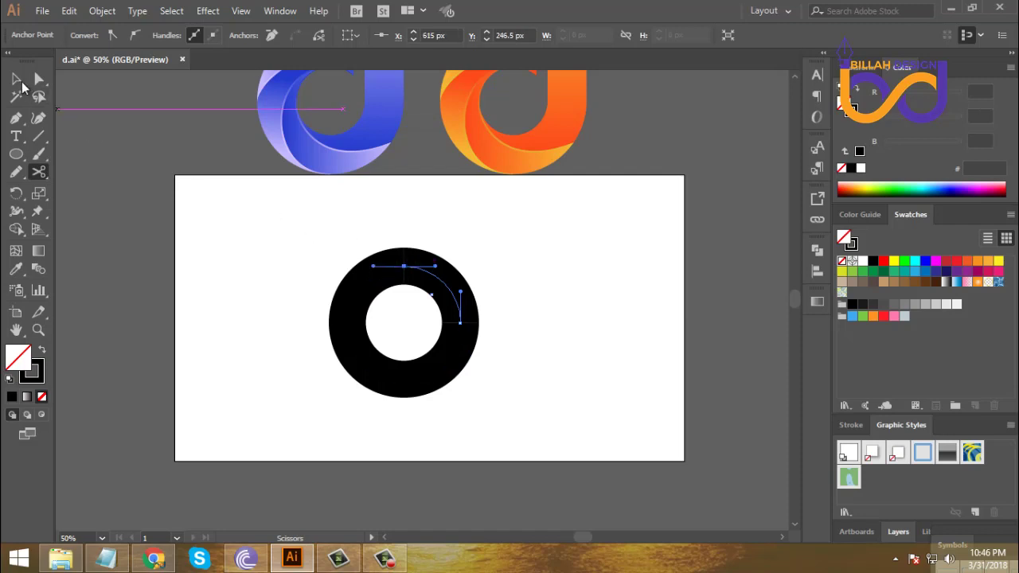
key(v)
click(115, 165)
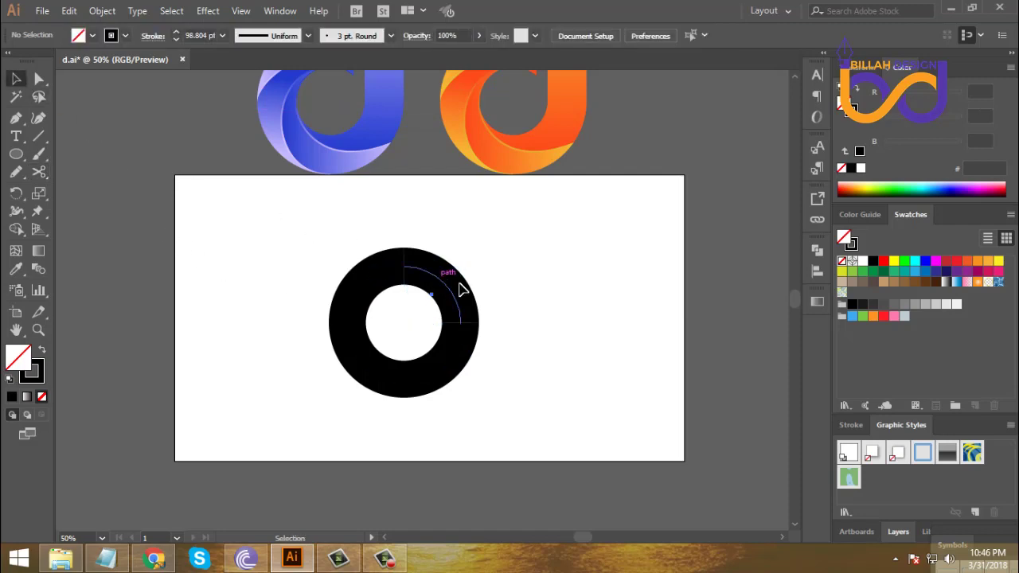
click(461, 289)
key(a)
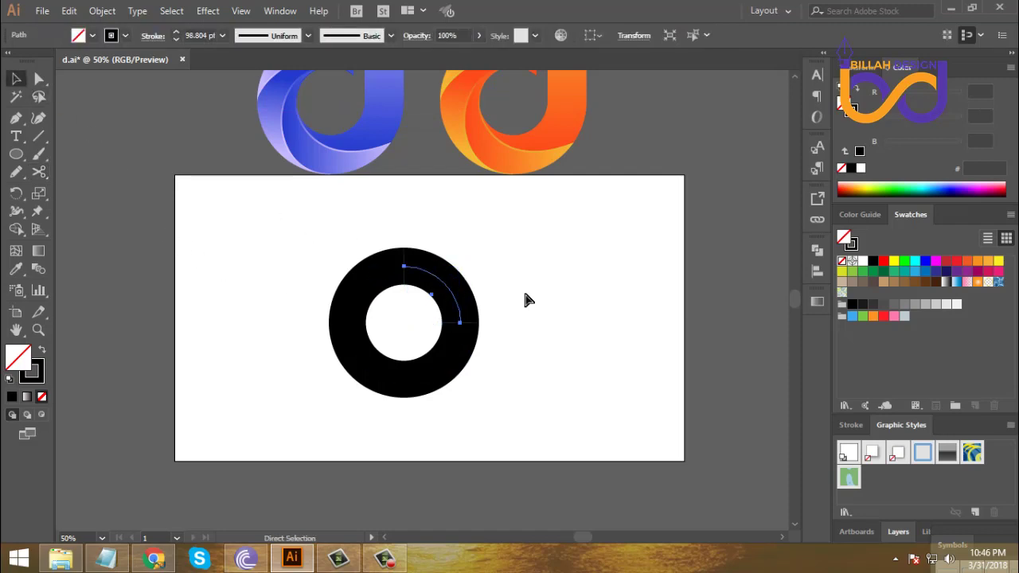
click(524, 300)
key(v)
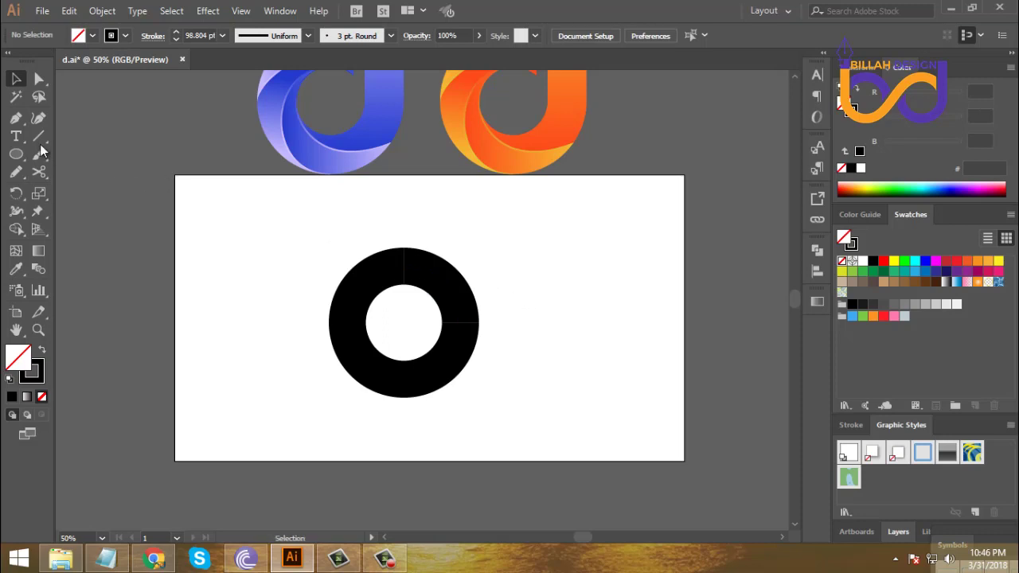
Step: Extend the ring's open right end straight up with the Pen tool as the d's stem, and raise its top anchor above the ring
click(16, 118)
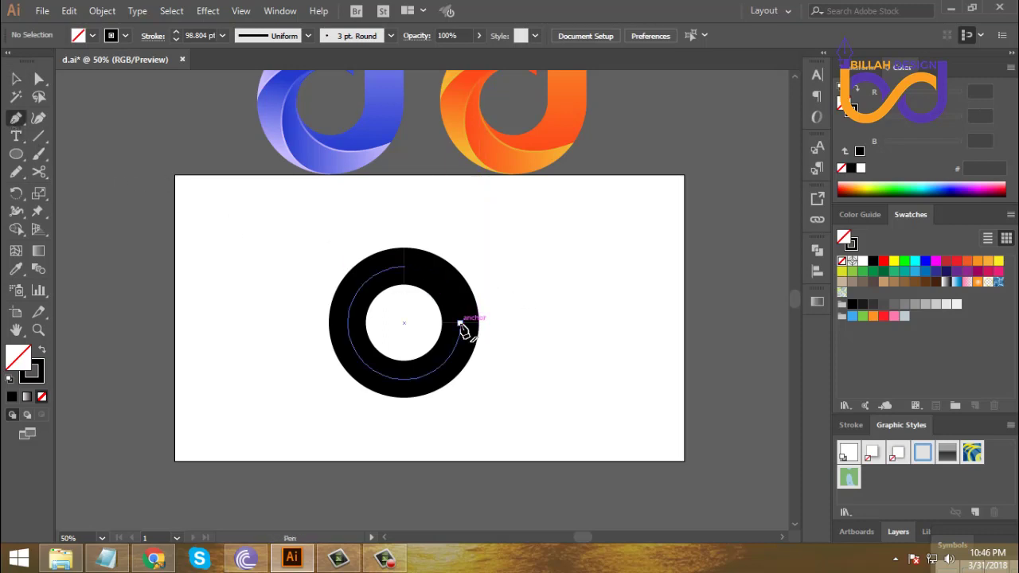
drag(460, 324, 464, 239)
click(460, 233)
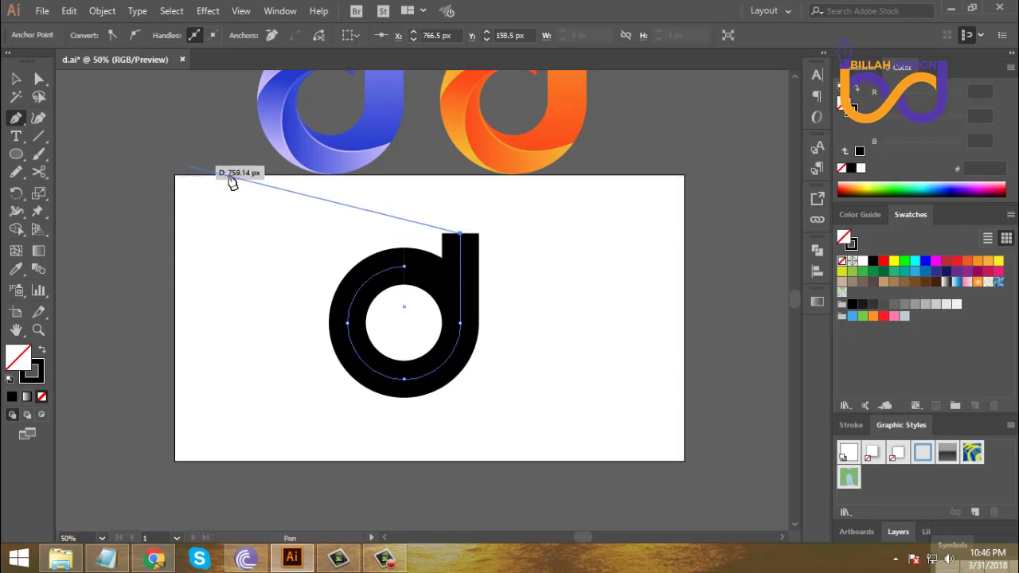
key(a)
drag(441, 216, 490, 239)
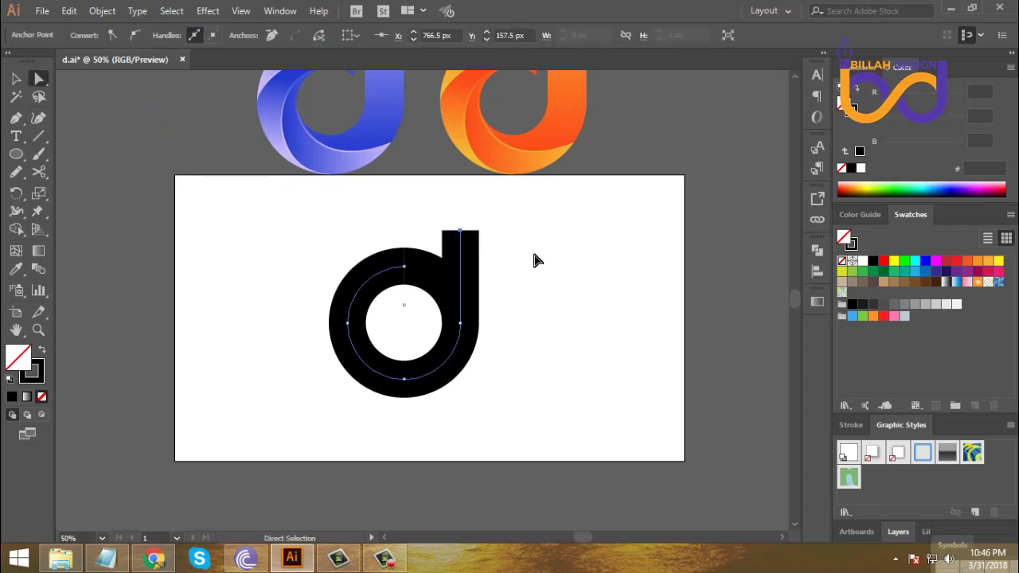
click(557, 262)
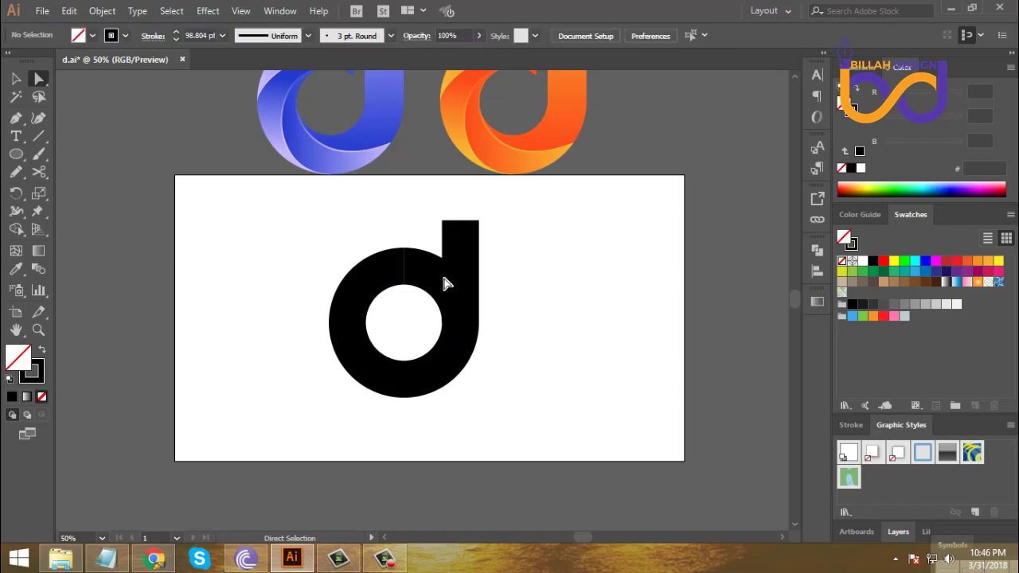
Step: Select both the d path and the quarter arc and expand their fill and stroke into shapes
click(16, 78)
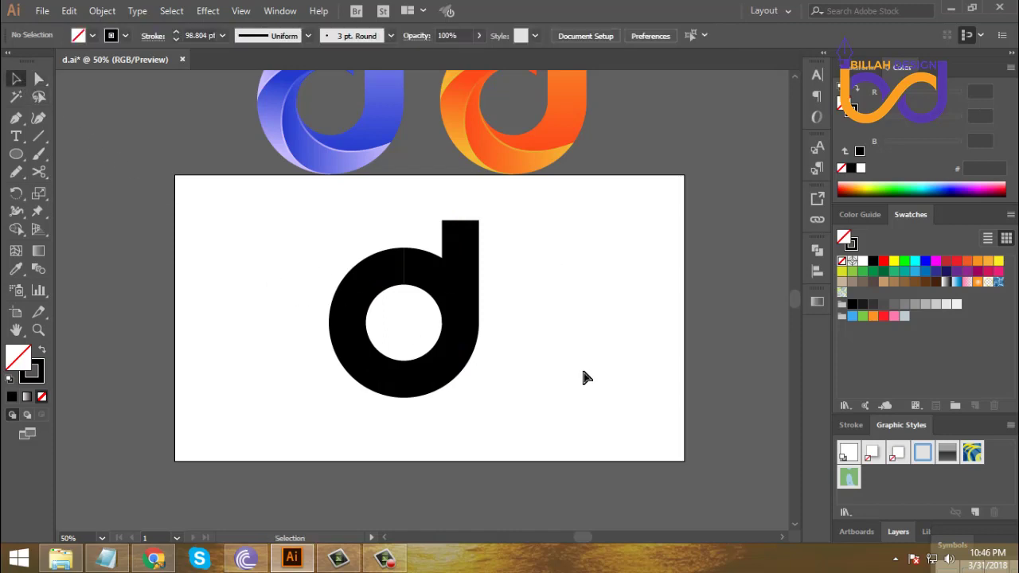
key(ctrl+z)
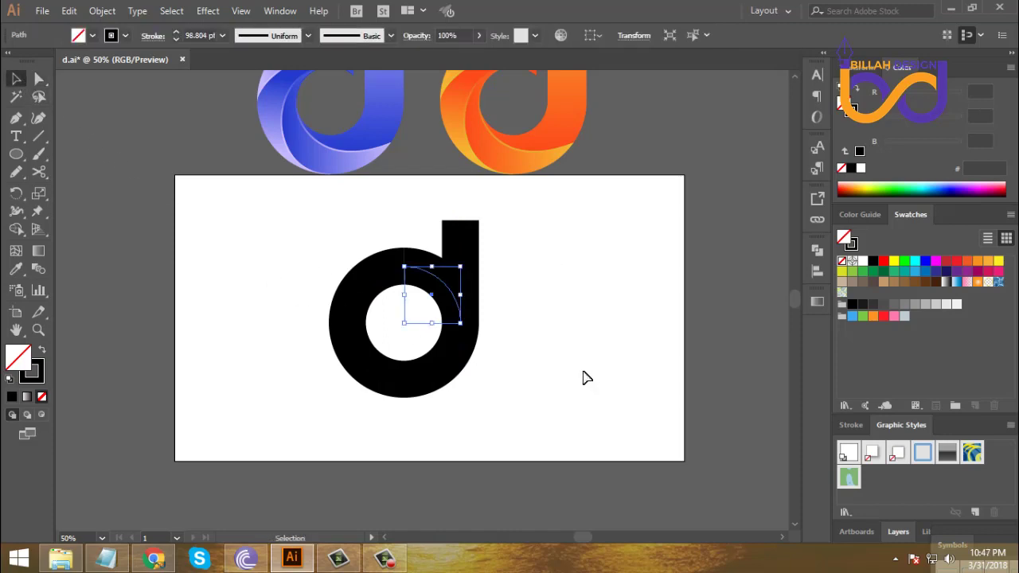
click(583, 378)
drag(296, 229, 510, 395)
click(102, 10)
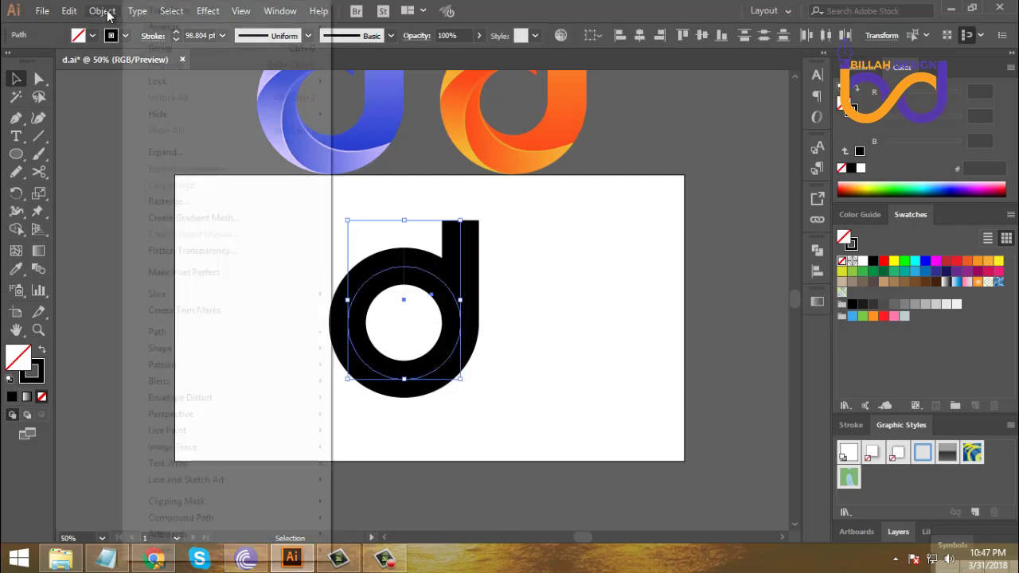
click(176, 157)
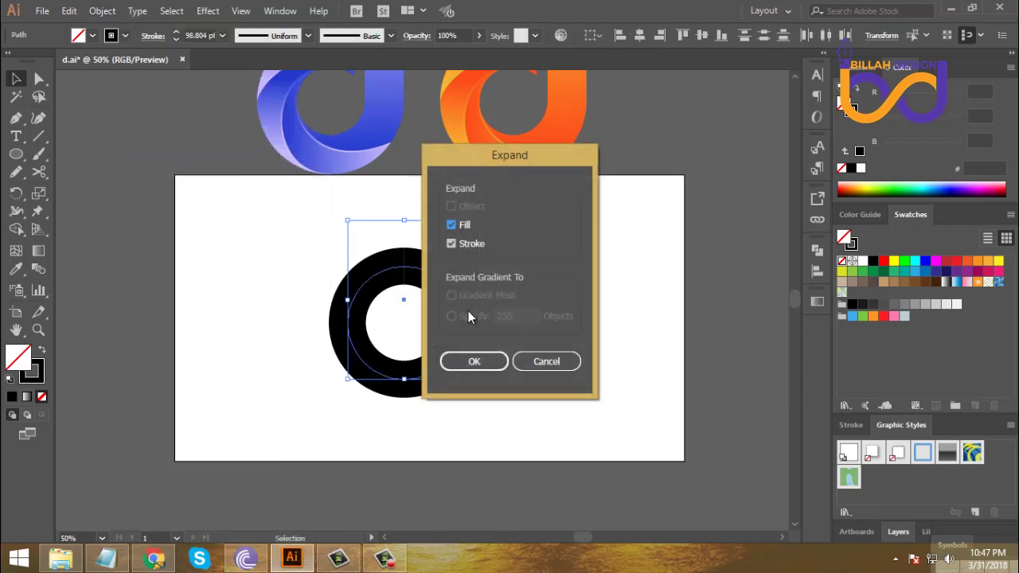
click(474, 362)
click(559, 375)
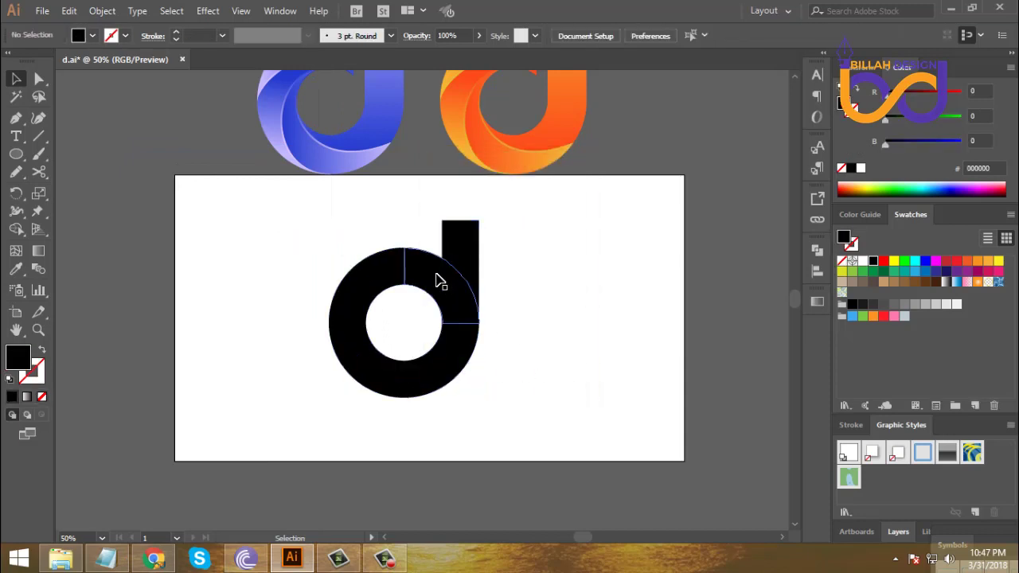
Step: Fill the expanded upper-right quarter segment of the ring with red
click(466, 289)
click(883, 261)
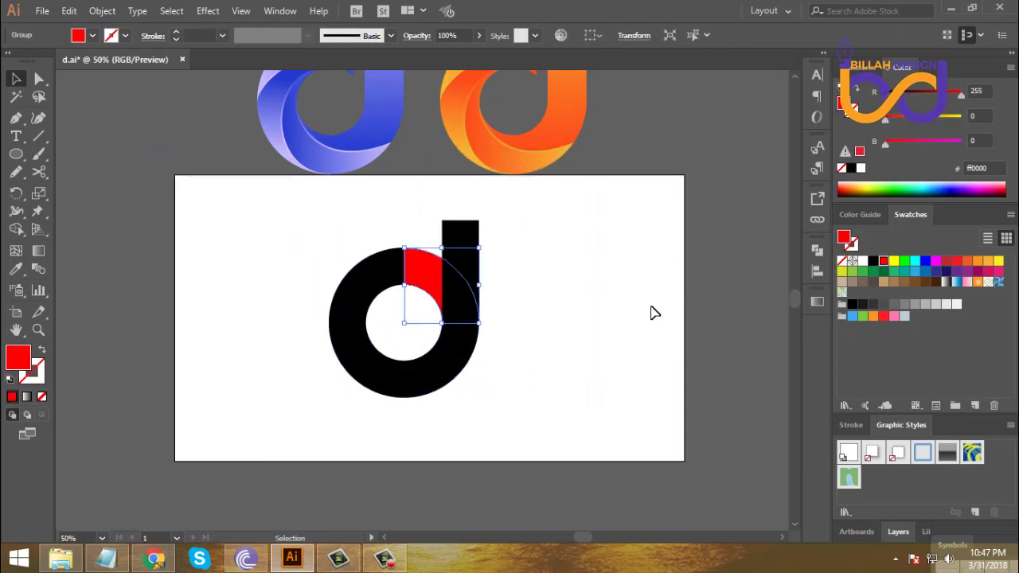
click(554, 327)
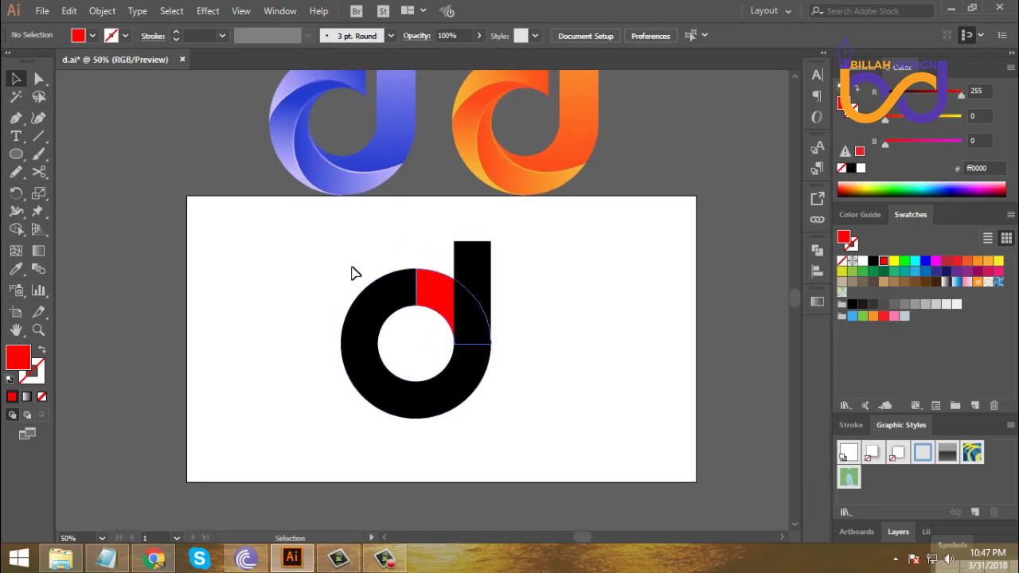
Step: Draw a rectangle over the d's stem, slightly wider than the stem and reaching down past the quarter segment's lower end
drag(20, 153, 75, 151)
drag(446, 240, 502, 373)
key(alt)
Step: Subtract the rectangle from the red quarter segment with Minus Front to leave a gap beside the stem
click(40, 80)
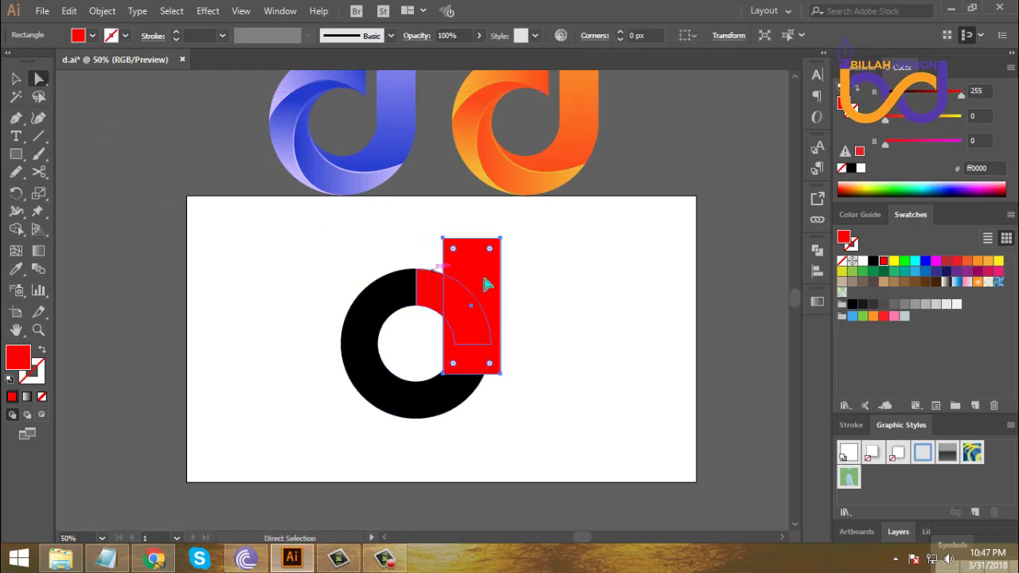
shift+click(432, 282)
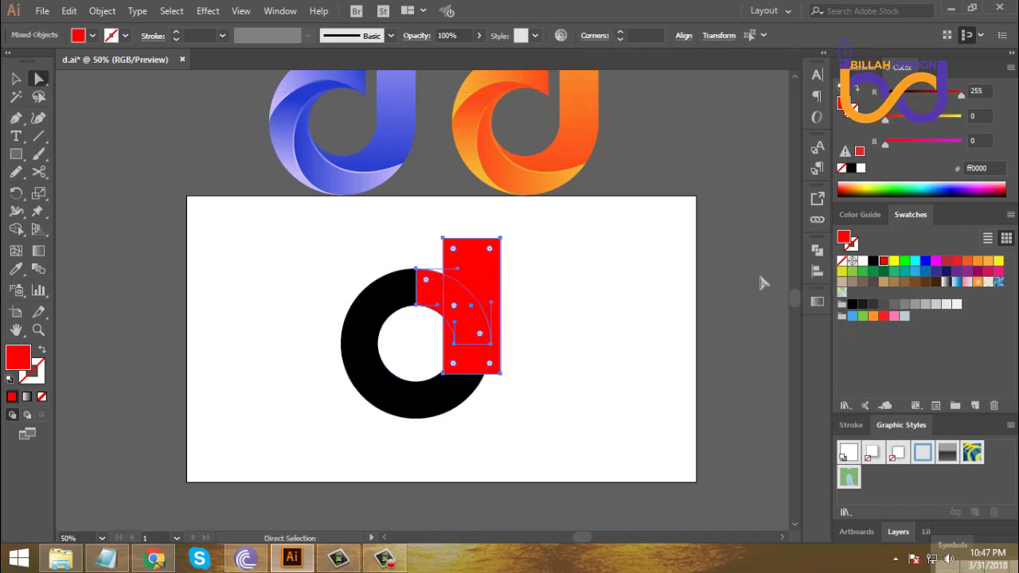
click(817, 251)
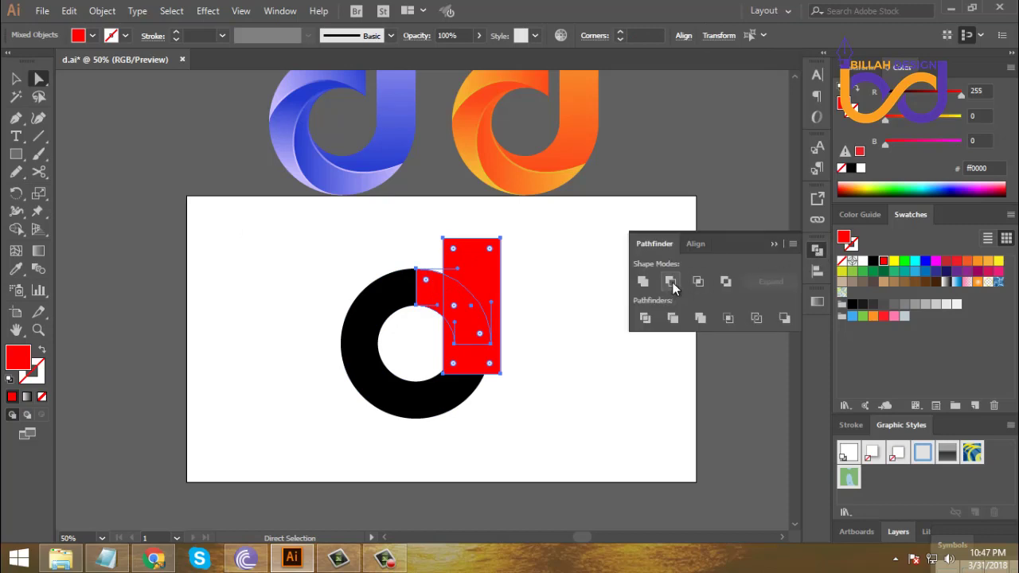
click(672, 283)
click(817, 250)
click(334, 276)
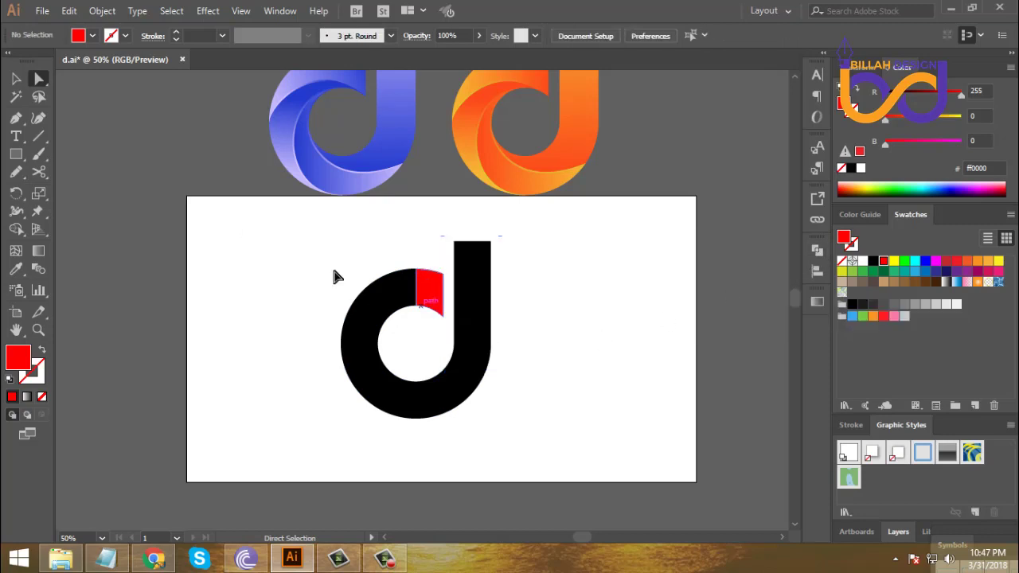
Step: Unite the red segment with the black d body and fill the merged shape with black
drag(296, 246, 514, 425)
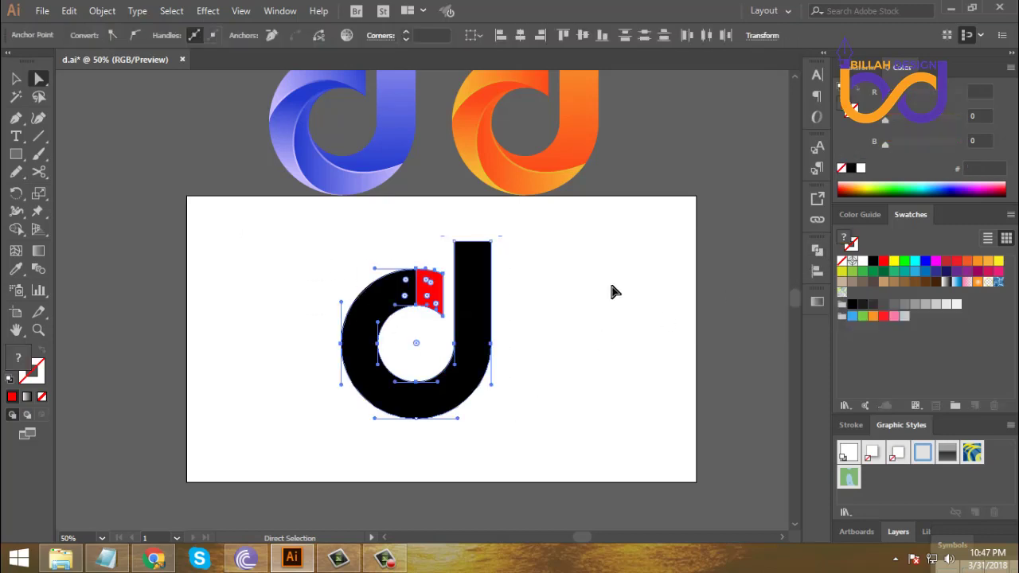
click(815, 251)
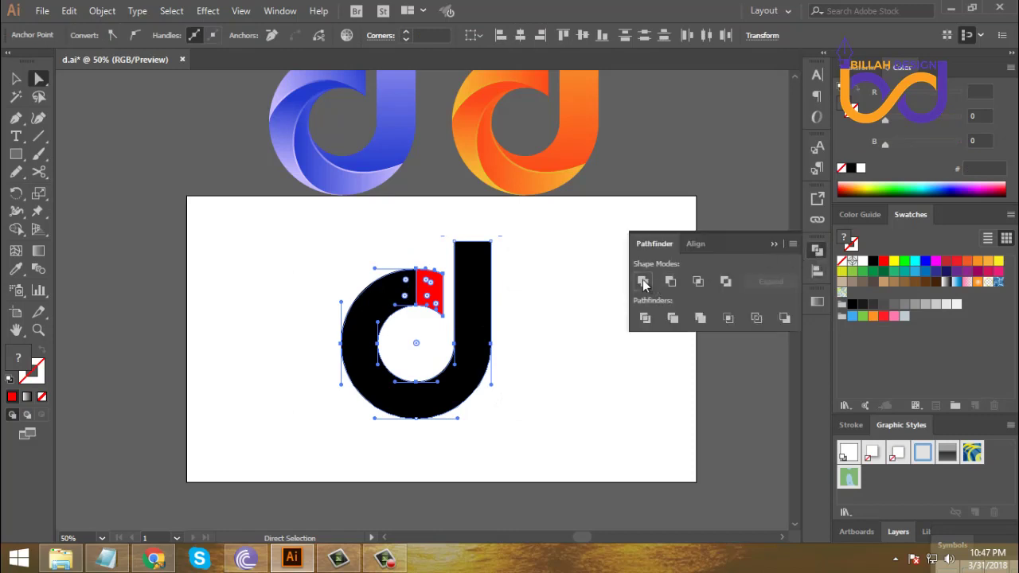
click(643, 280)
click(817, 250)
click(648, 352)
click(475, 348)
click(873, 261)
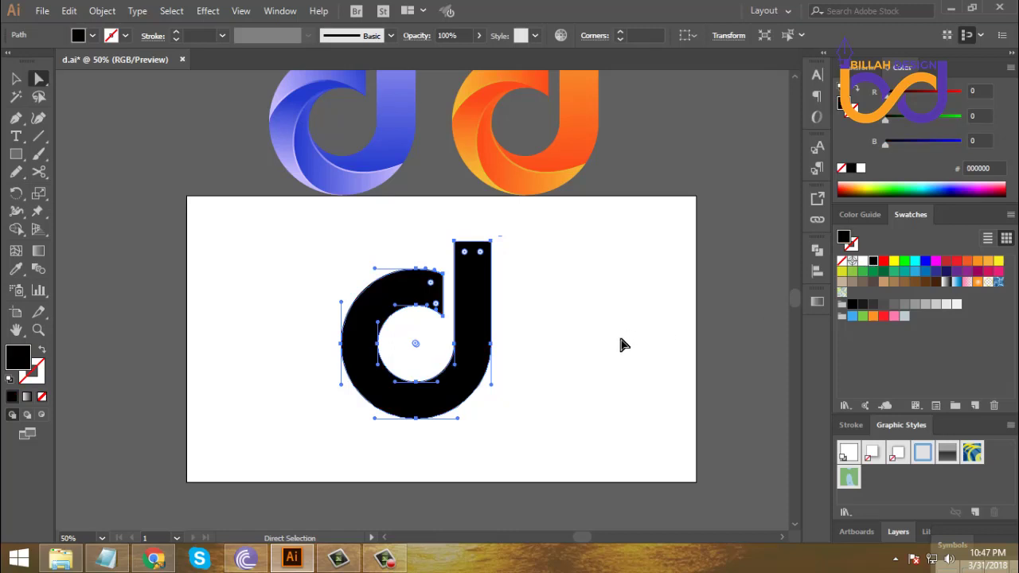
click(616, 387)
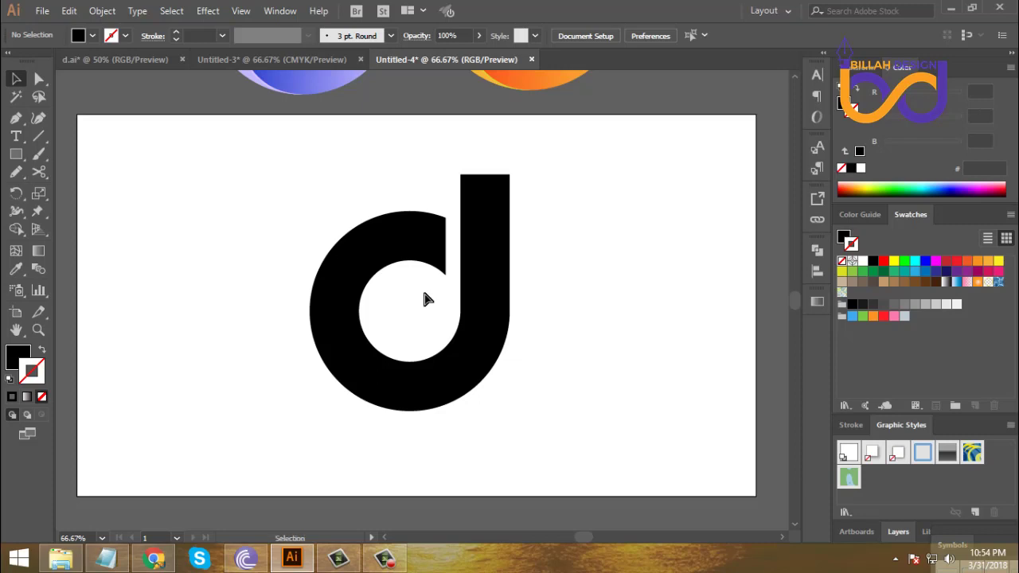
Step: Draw an unfilled red Pen curve from the lower corner of the ring's cut end to the ring's leftmost outer point
key(ctrl+1)
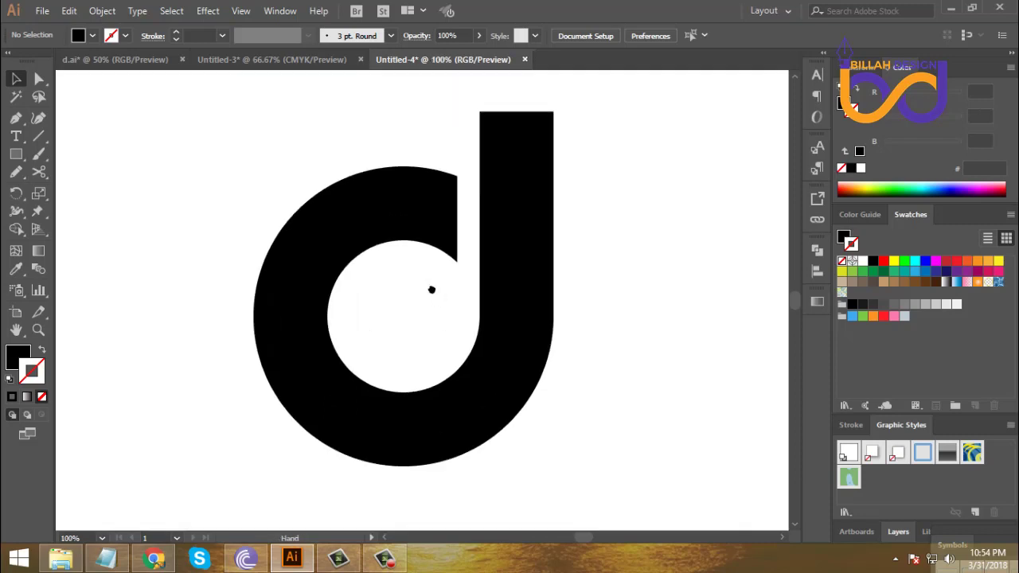
click(16, 118)
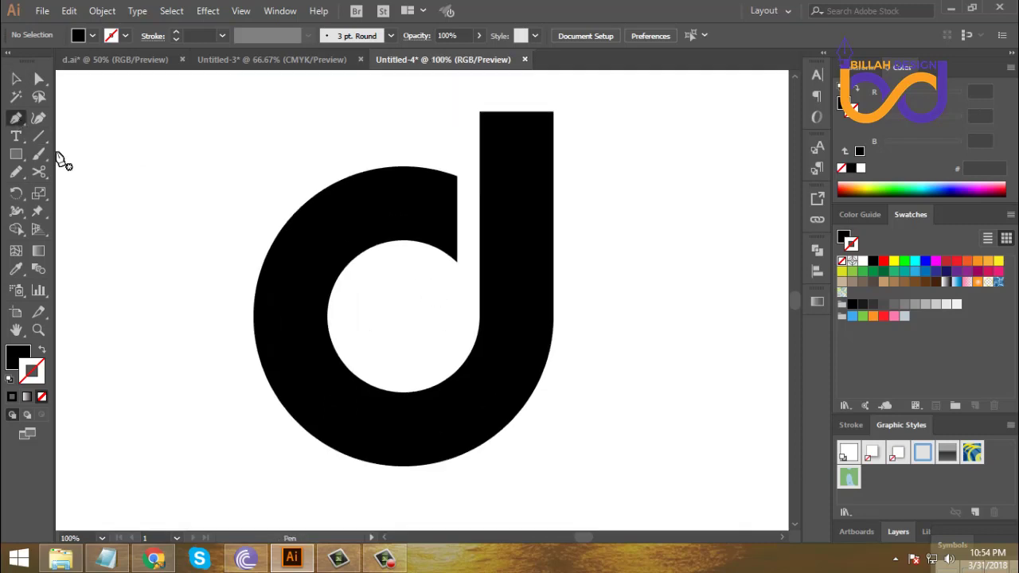
click(44, 354)
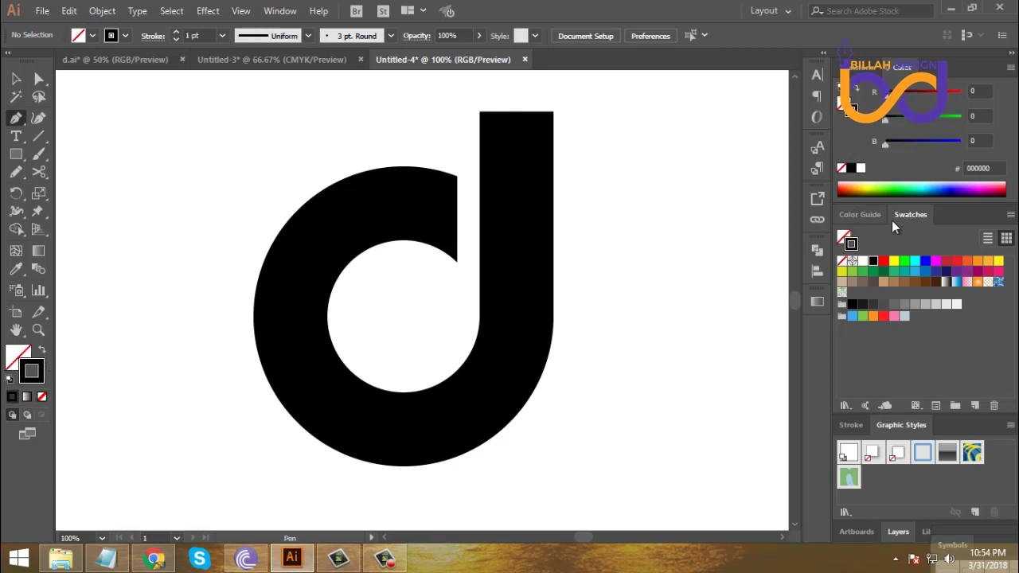
click(883, 261)
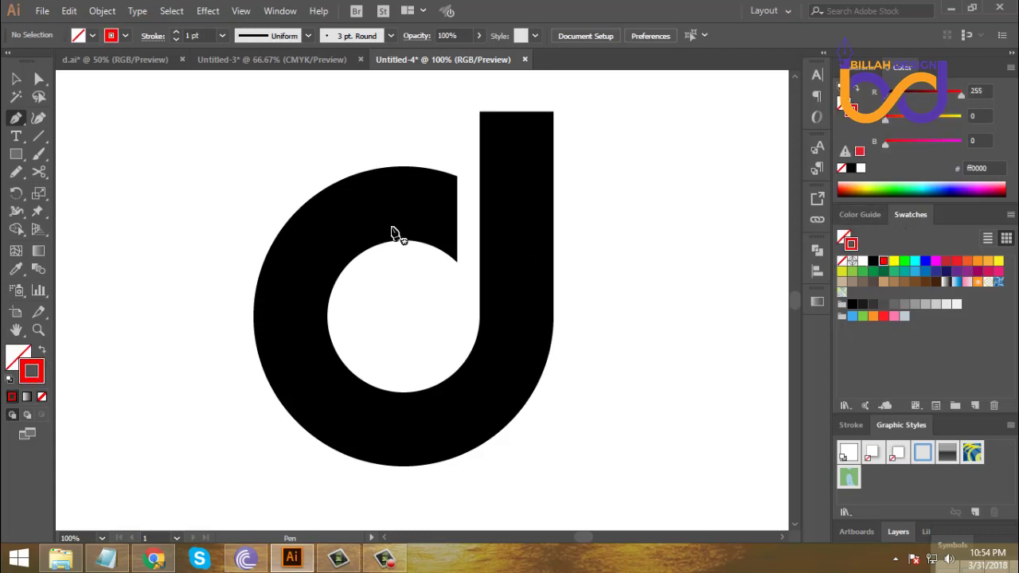
drag(403, 304, 437, 304)
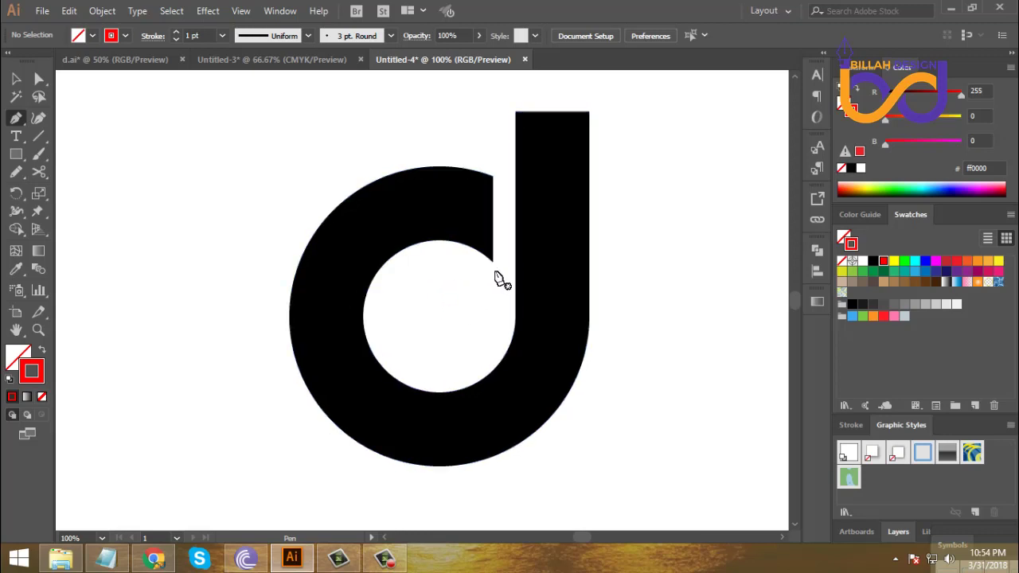
drag(492, 261, 445, 207)
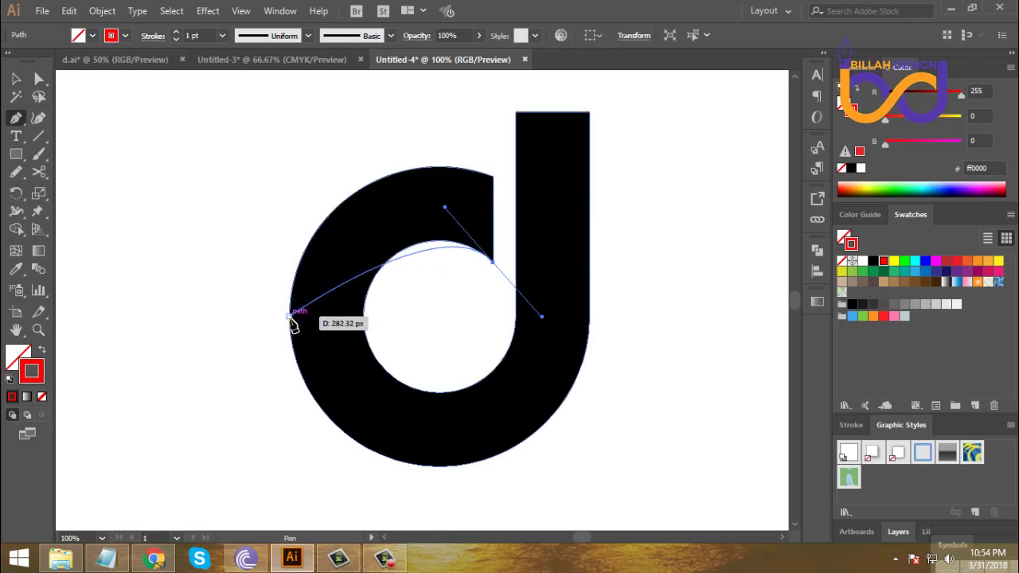
drag(290, 317, 289, 408)
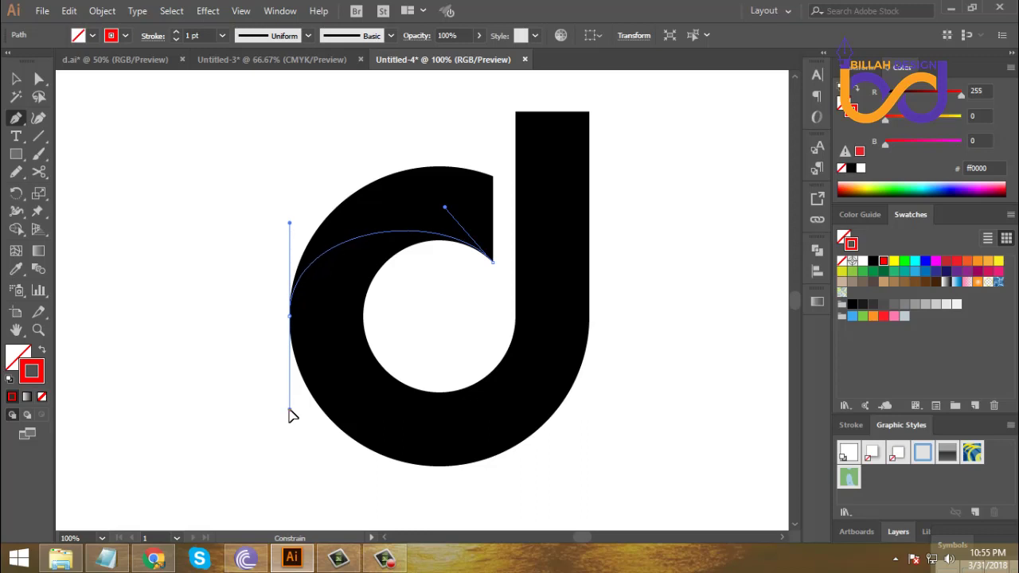
drag(290, 409, 289, 409)
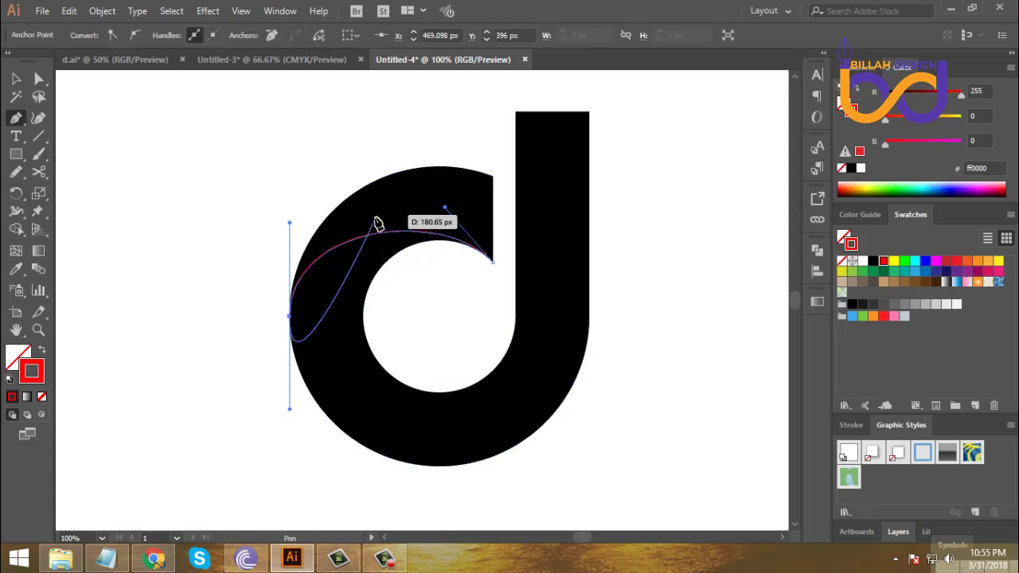
key(v)
click(144, 274)
Step: Raise the first curve's direction handle at the ring's cut end slightly so the curve arches higher
drag(465, 303, 457, 289)
key(ctrl+plus)
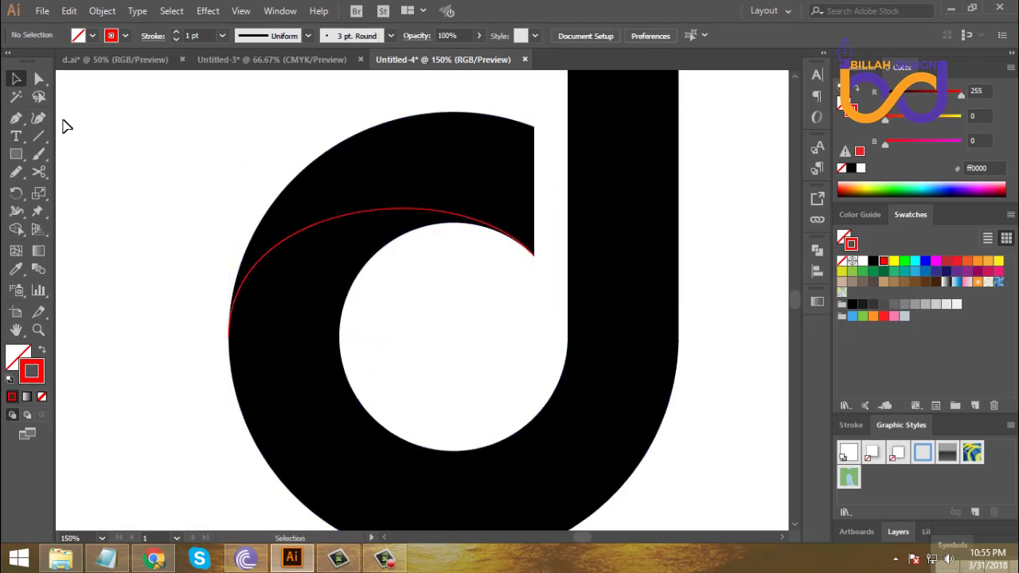
click(38, 78)
click(416, 212)
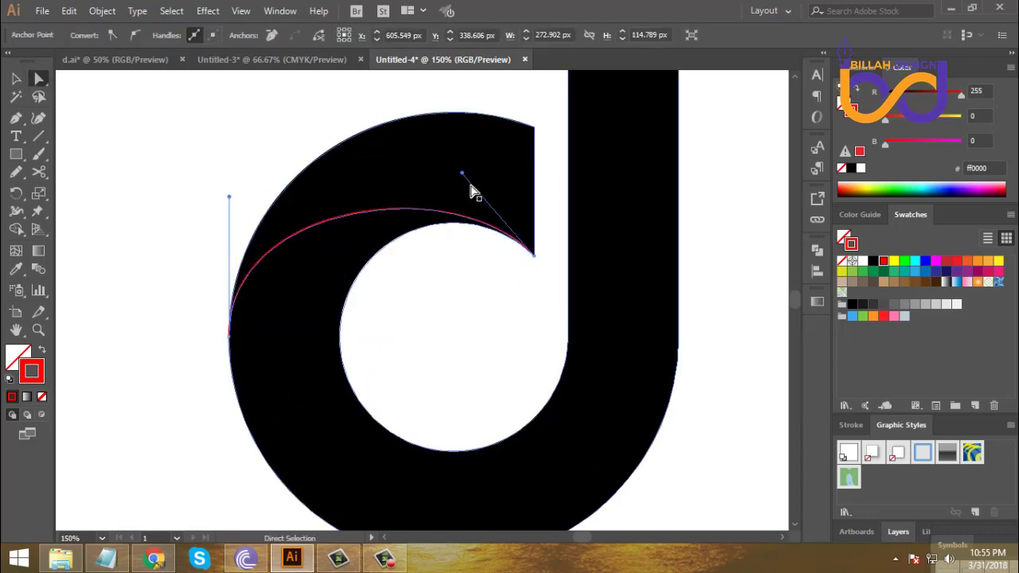
mouse_move(462, 172)
mouse_down()
mouse_move(472, 166)
mouse_move(462, 165)
mouse_up()
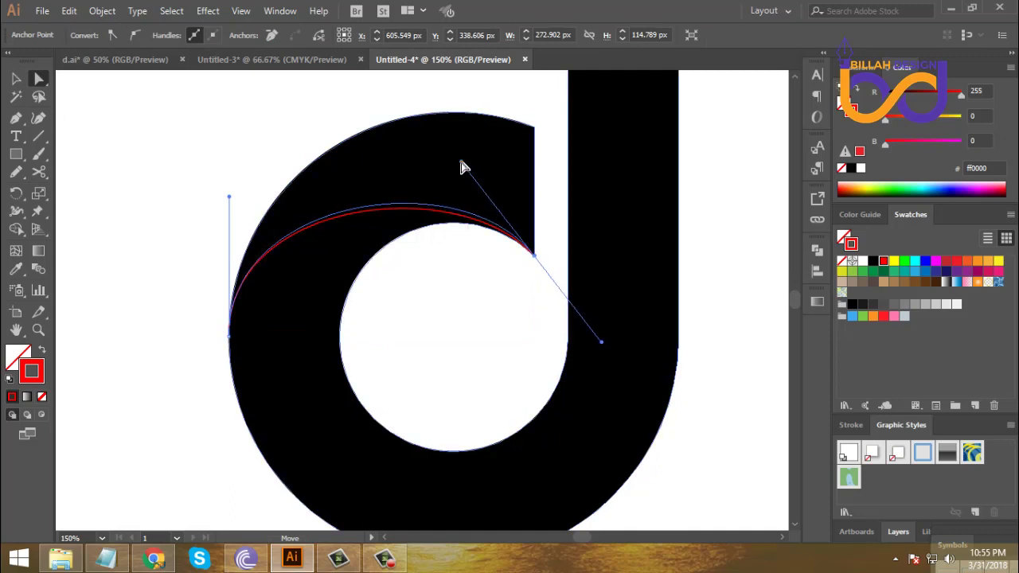
click(478, 338)
Step: Draw a second red Pen curve from the topmost point of the inner circle to the lowest point of the ring's outer edge
drag(436, 346, 464, 313)
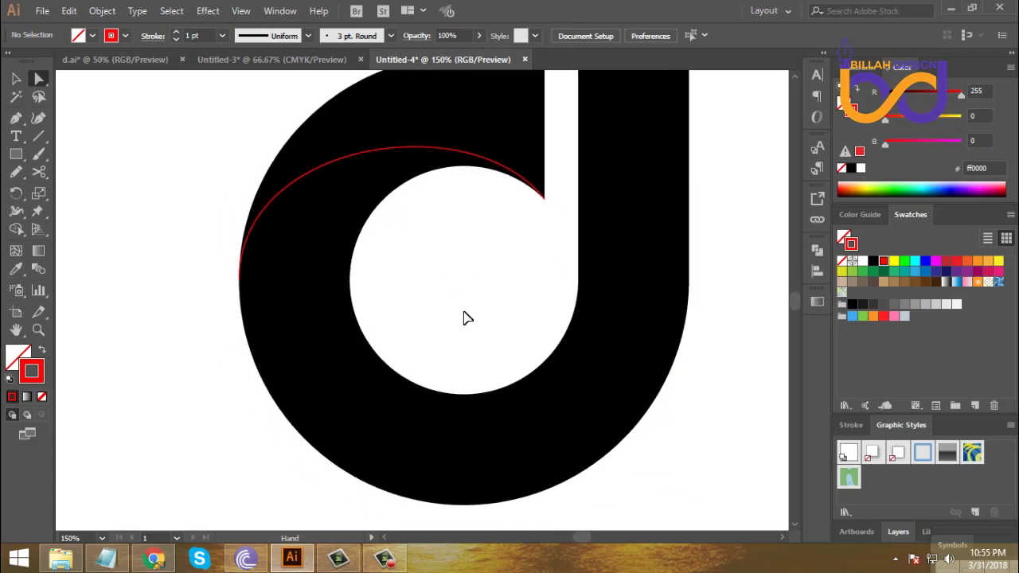
key(ctrl+minus)
key(ctrl+plus)
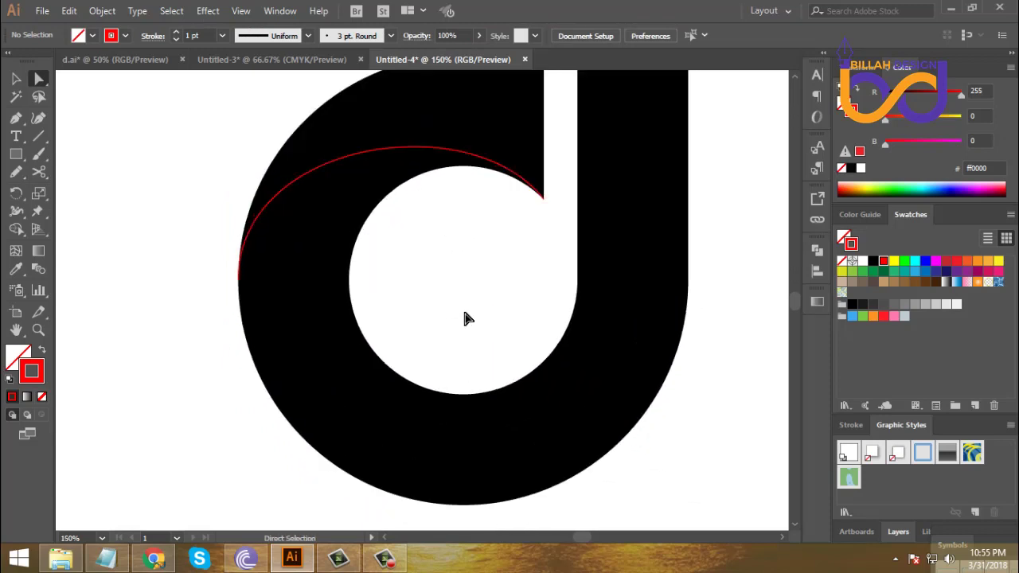
click(16, 118)
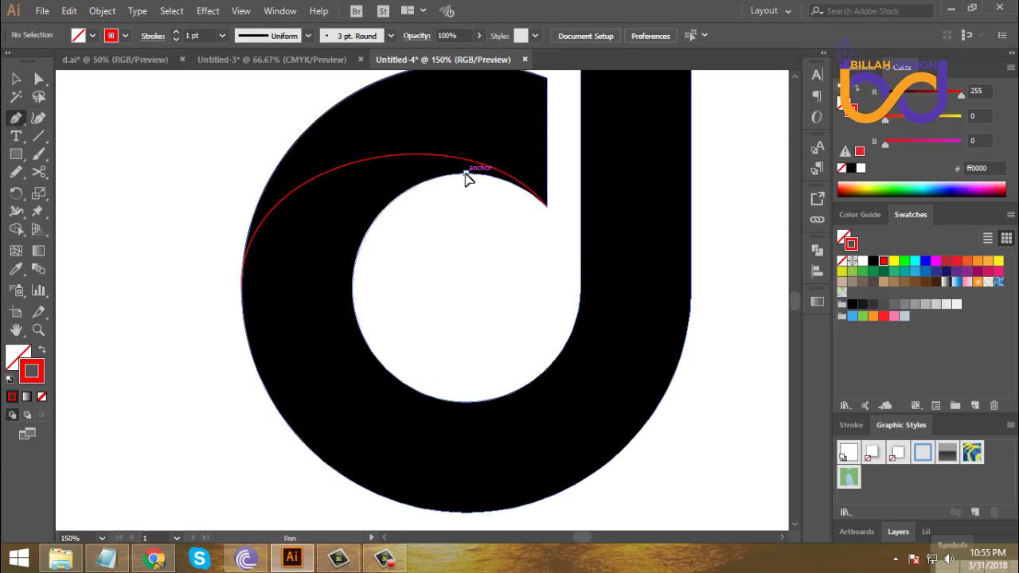
drag(464, 173, 412, 175)
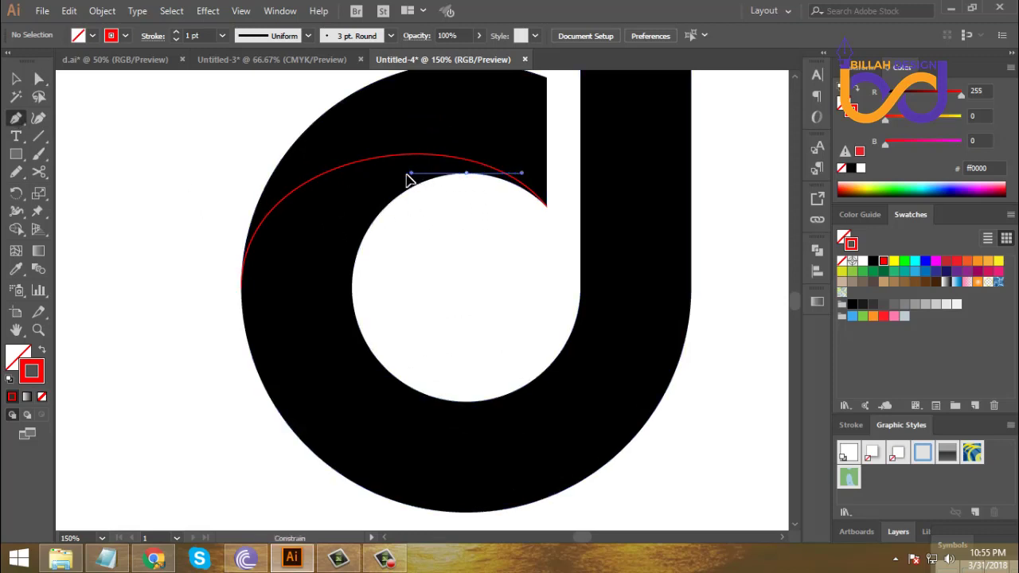
scroll(364, 393, down, 3)
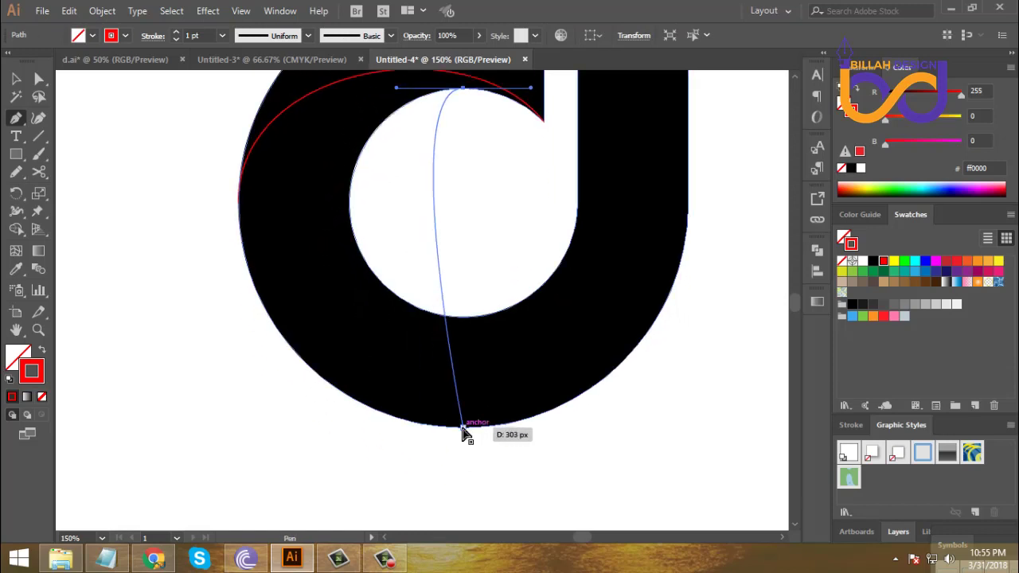
key(ctrl+minus)
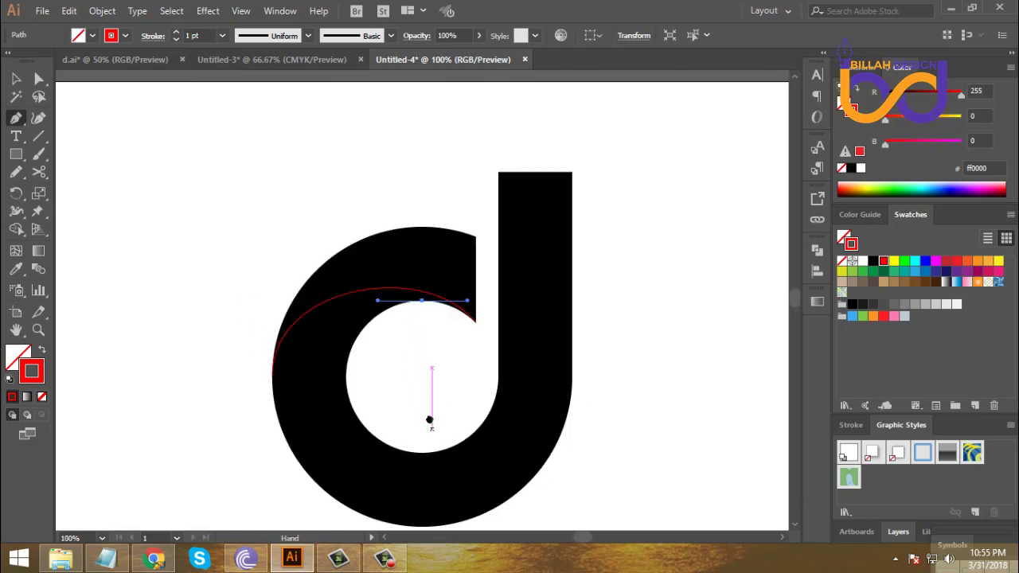
scroll(430, 420, down, 3)
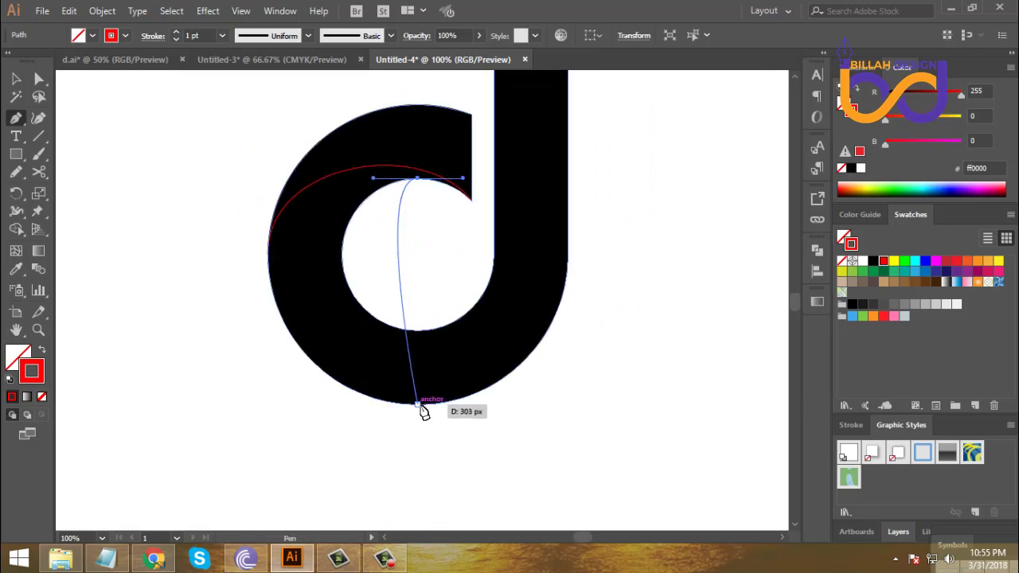
drag(418, 404, 584, 473)
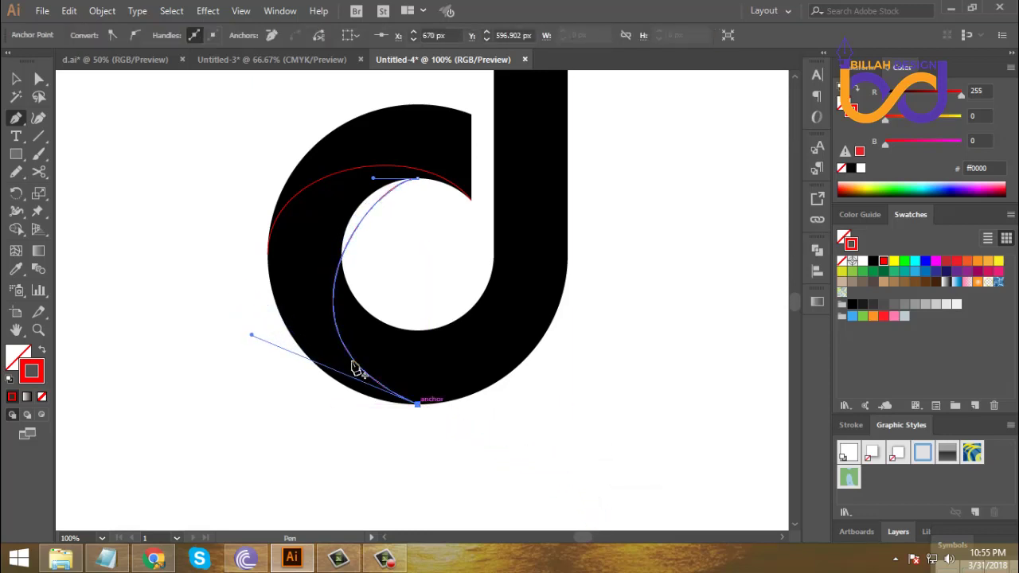
key(a)
click(152, 183)
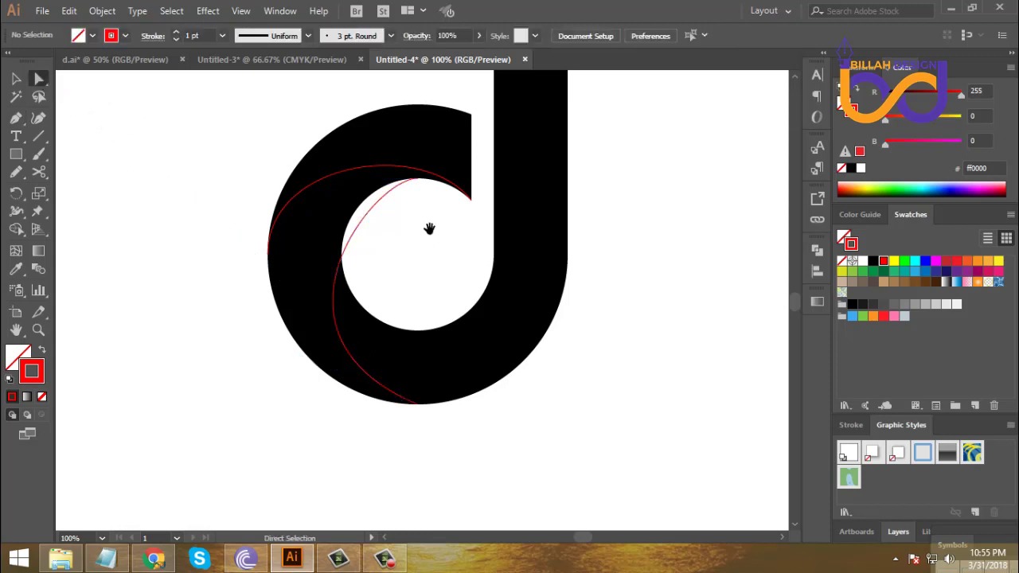
Step: Reshape the second curve by lengthening its upper handle and adjusting its lower handle so it bends closer to the inner circle
drag(429, 230, 404, 268)
click(378, 247)
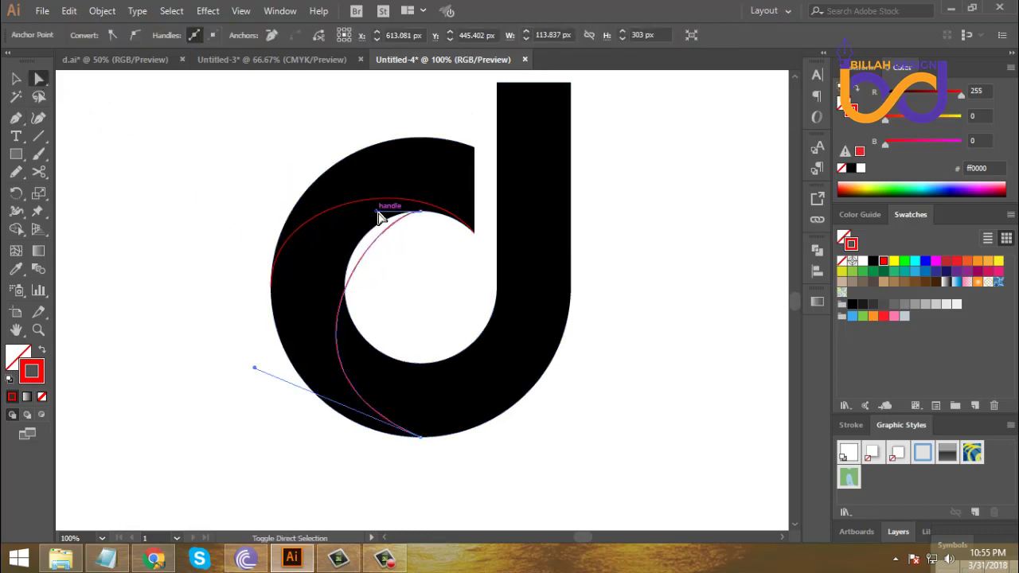
drag(378, 216, 343, 213)
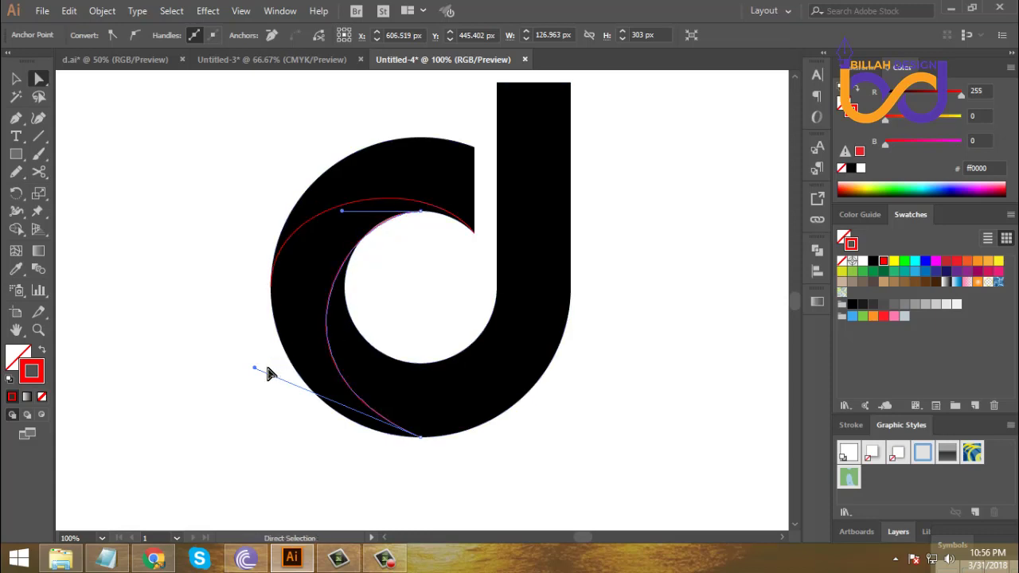
drag(253, 370, 263, 382)
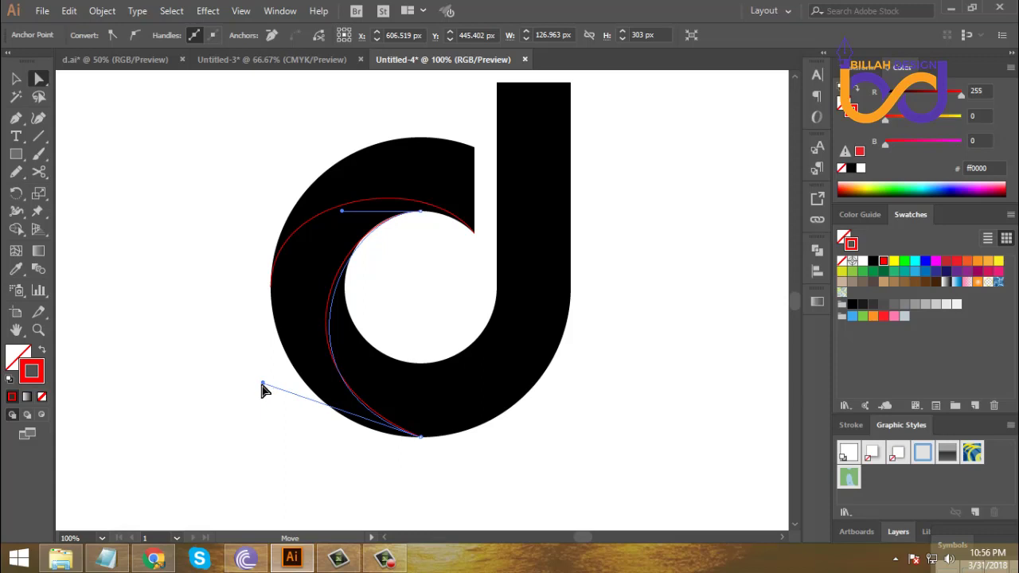
click(395, 302)
drag(416, 287, 457, 263)
key(ctrl+plus)
key(ctrl+plus)
key(ctrl+minus)
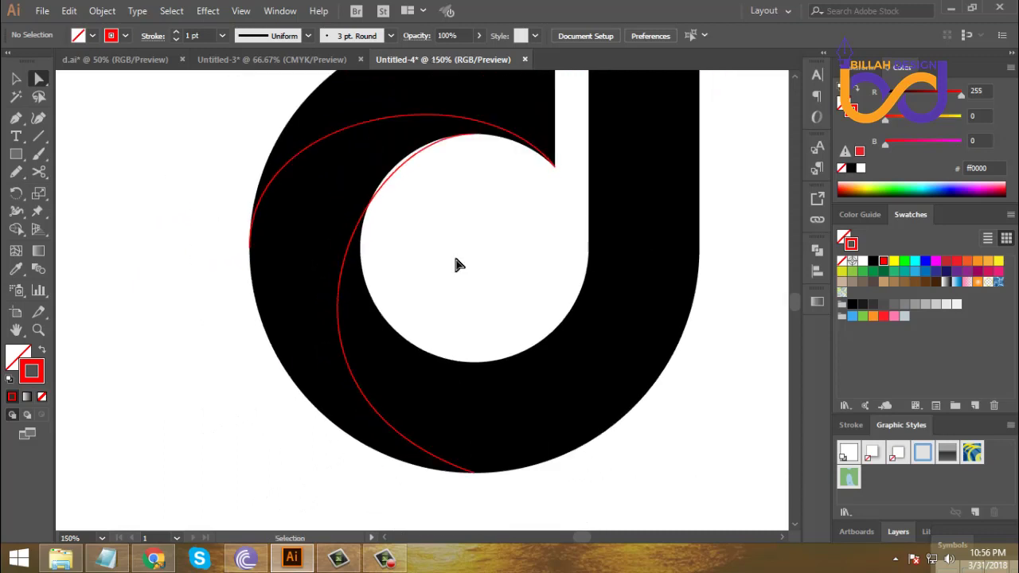
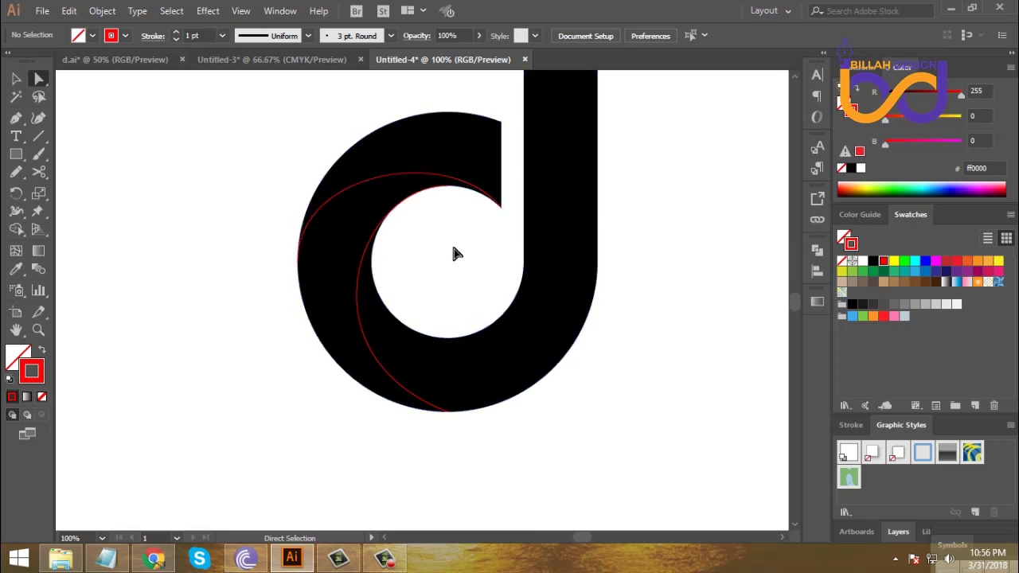
Step: Draw a third red Pen curve from the inner circle's leftmost point, passing under the circle, to the ring's lower-right outer edge
drag(567, 400, 553, 394)
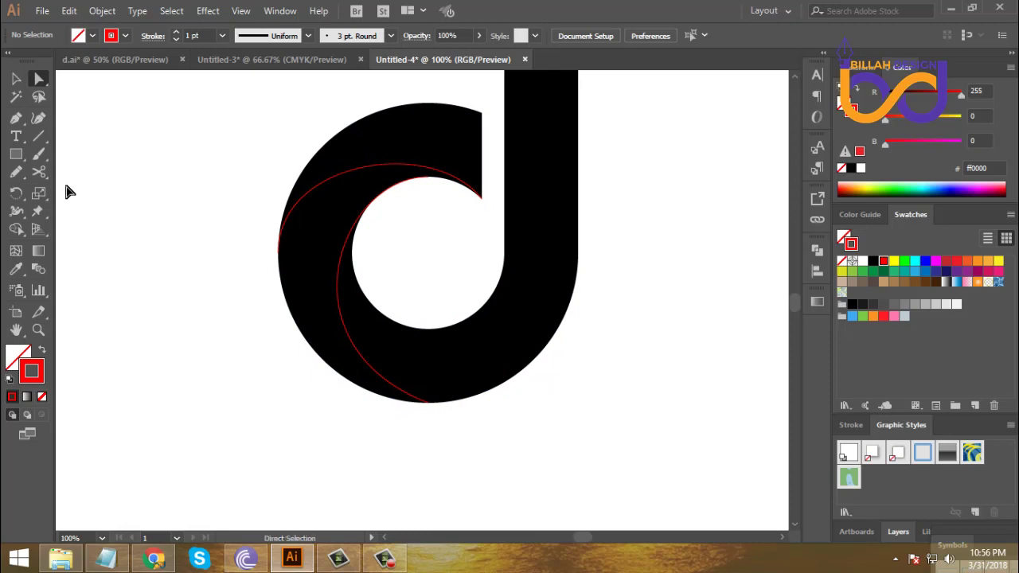
click(15, 118)
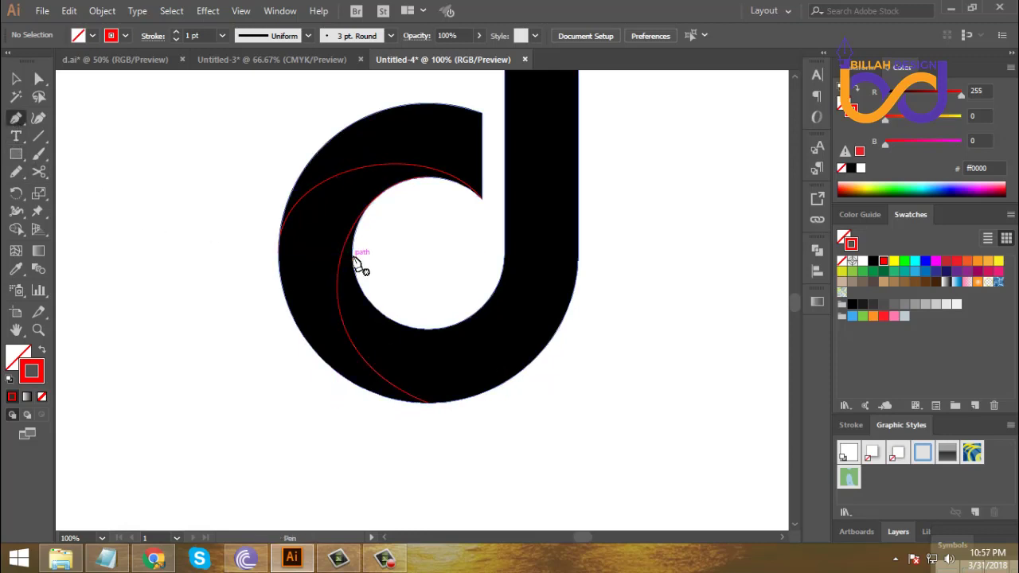
drag(352, 254, 352, 289)
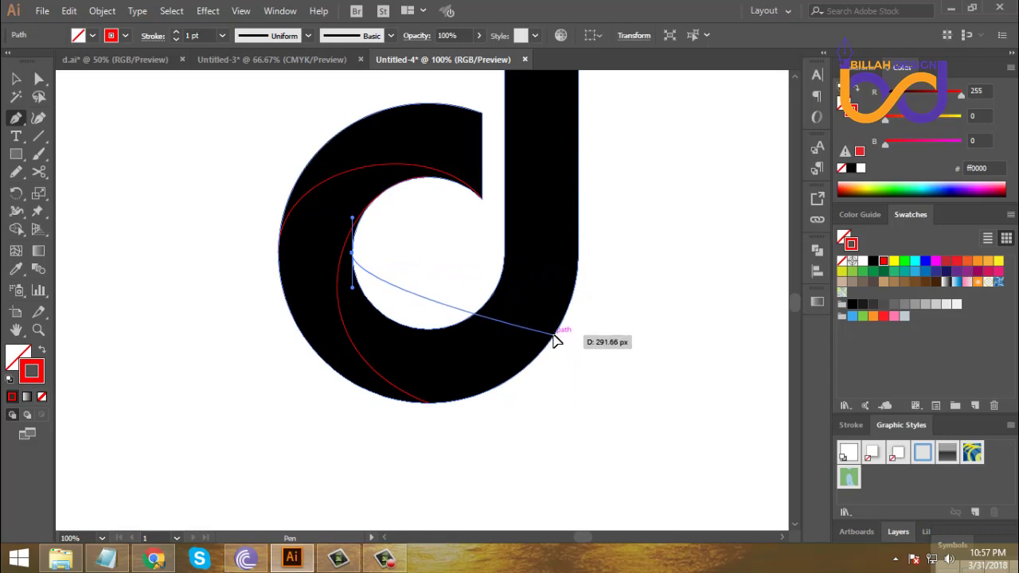
drag(554, 338, 717, 301)
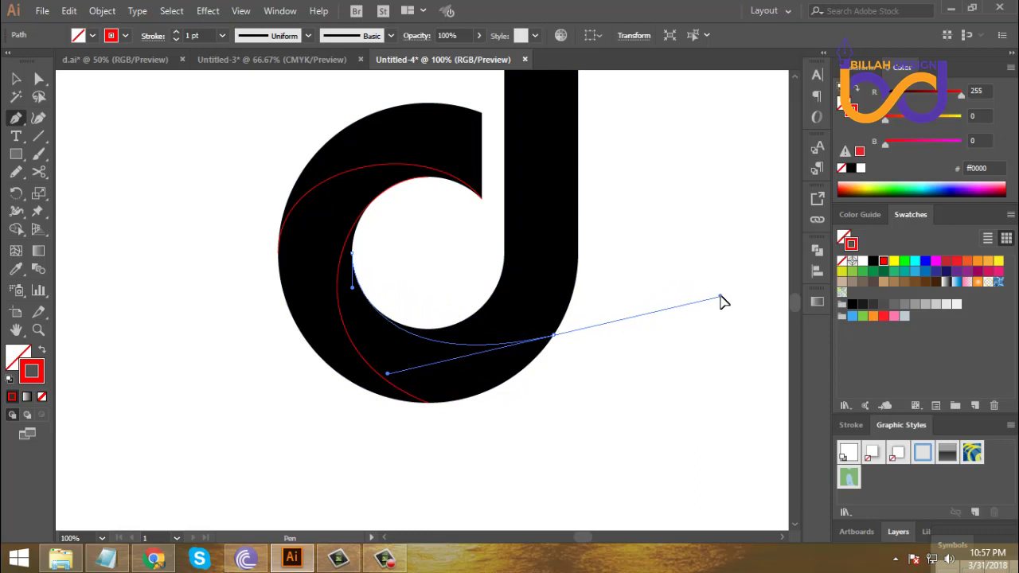
drag(724, 302, 721, 296)
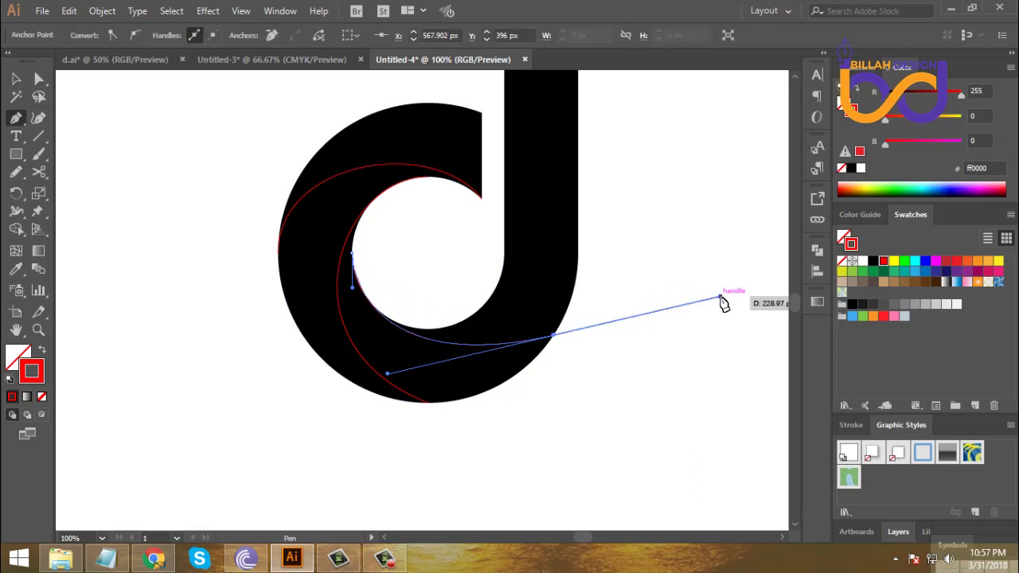
click(555, 336)
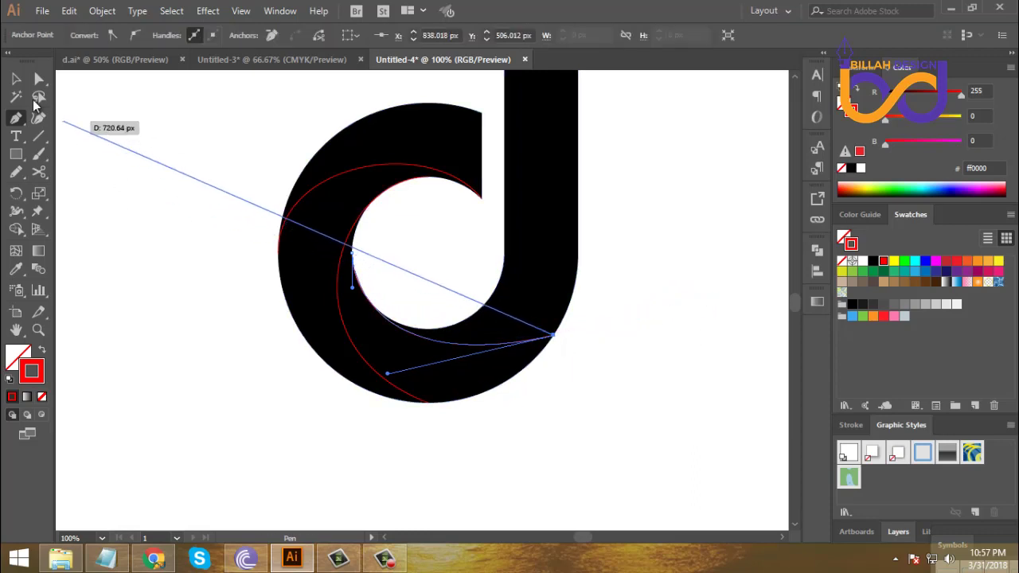
key(v)
click(457, 426)
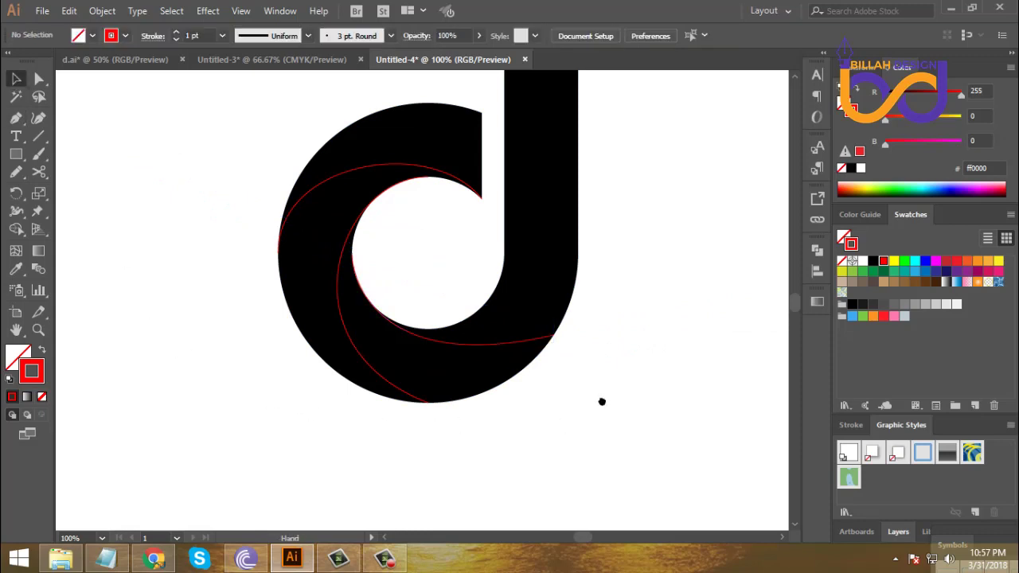
scroll(602, 401, up, 3)
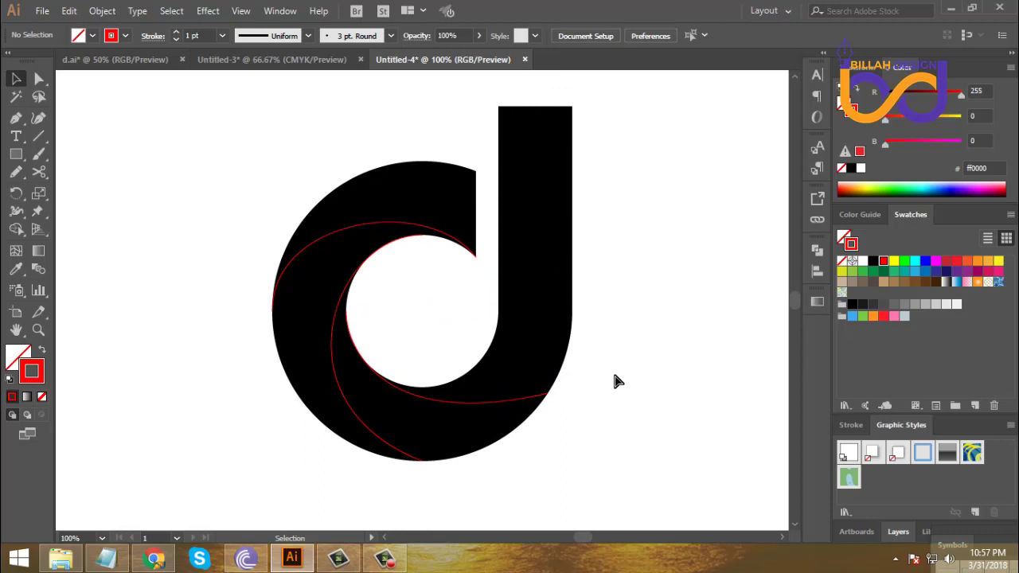
key(ctrl+minus)
key(ctrl+plus)
key(ctrl+plus)
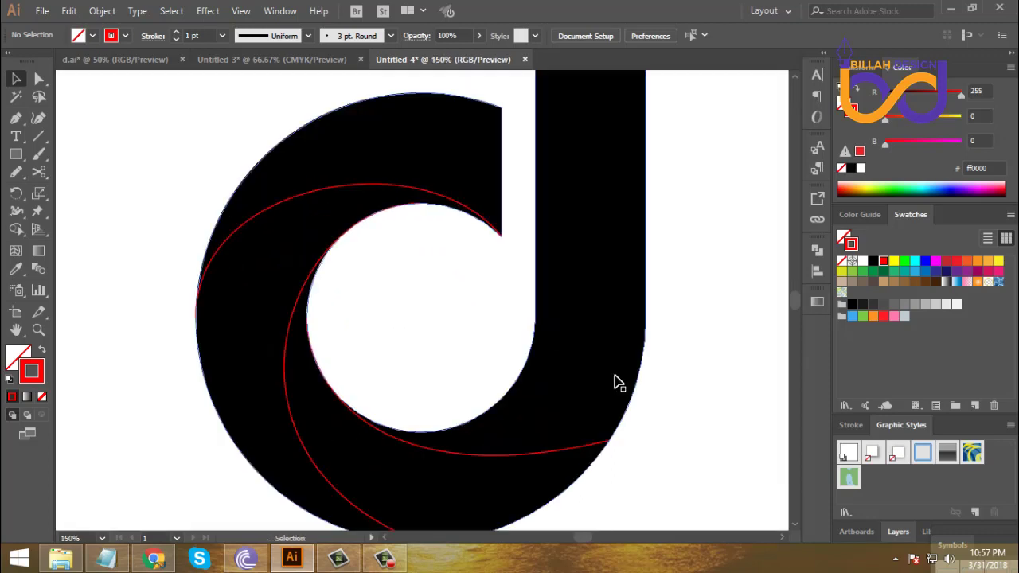
drag(651, 458, 667, 366)
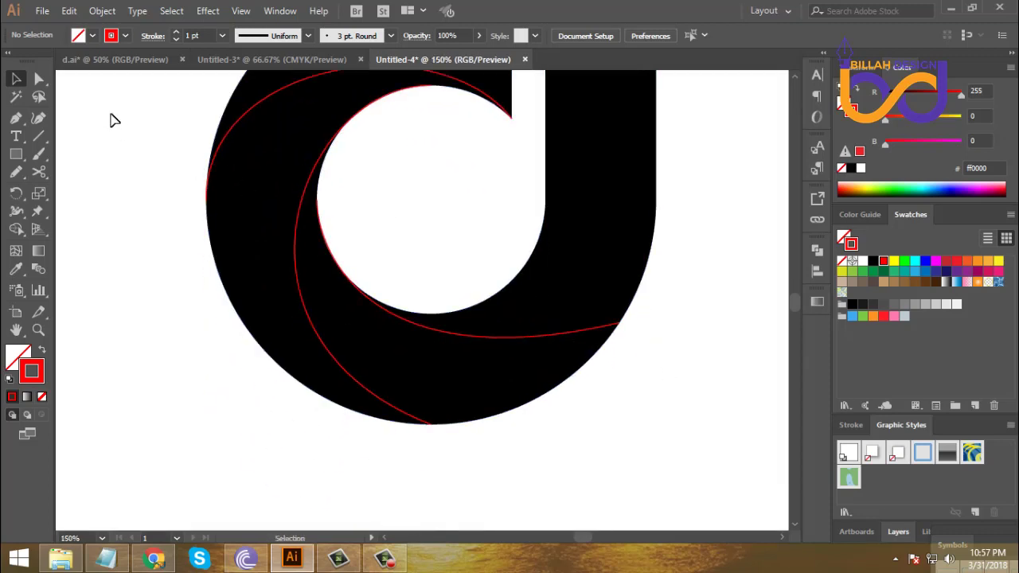
click(39, 78)
click(525, 339)
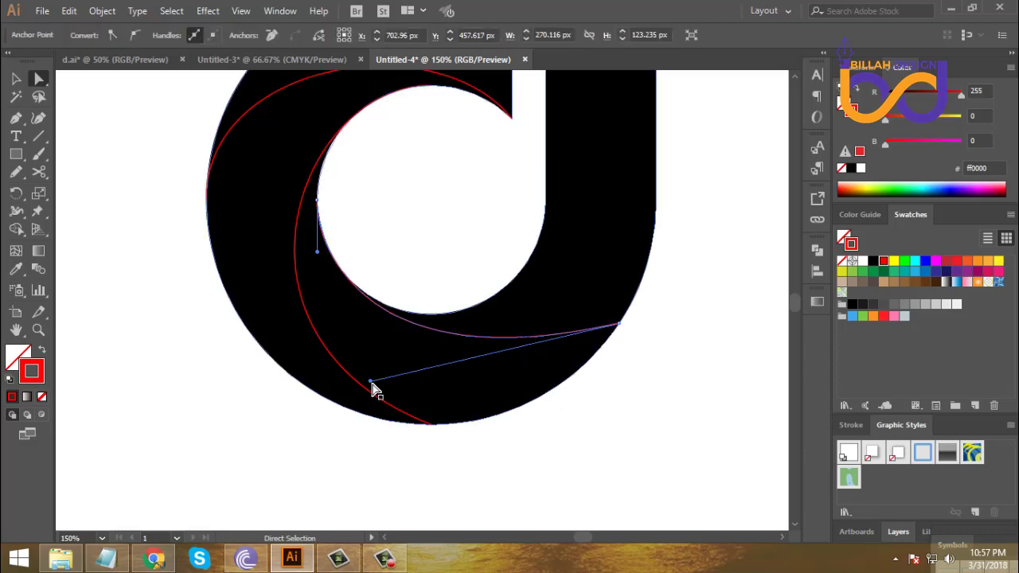
drag(375, 388, 387, 393)
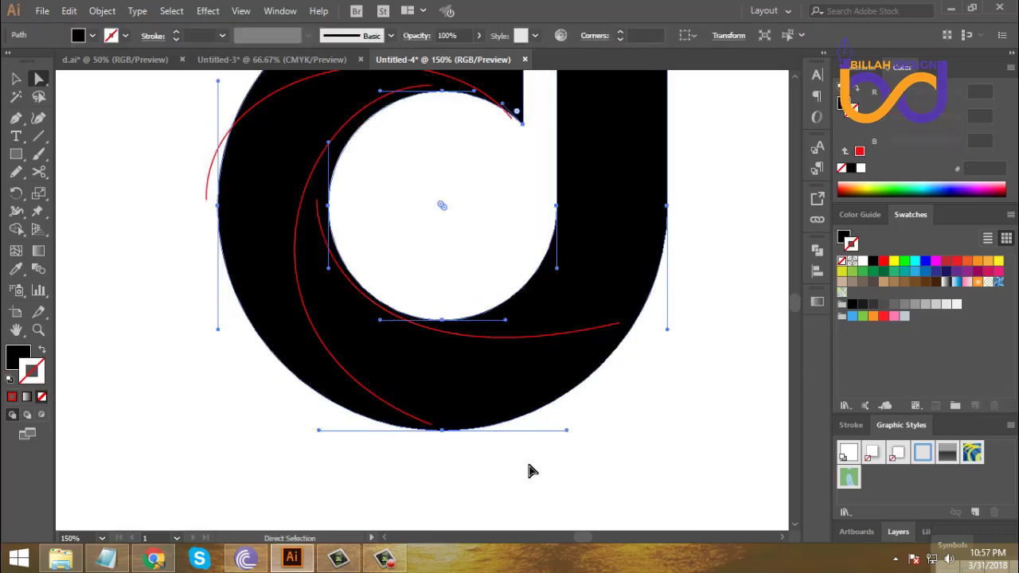
key(ctrl+z)
click(644, 476)
Step: Pull the third curve's direction handle at the ring's outer edge further down to deepen the bend
click(603, 334)
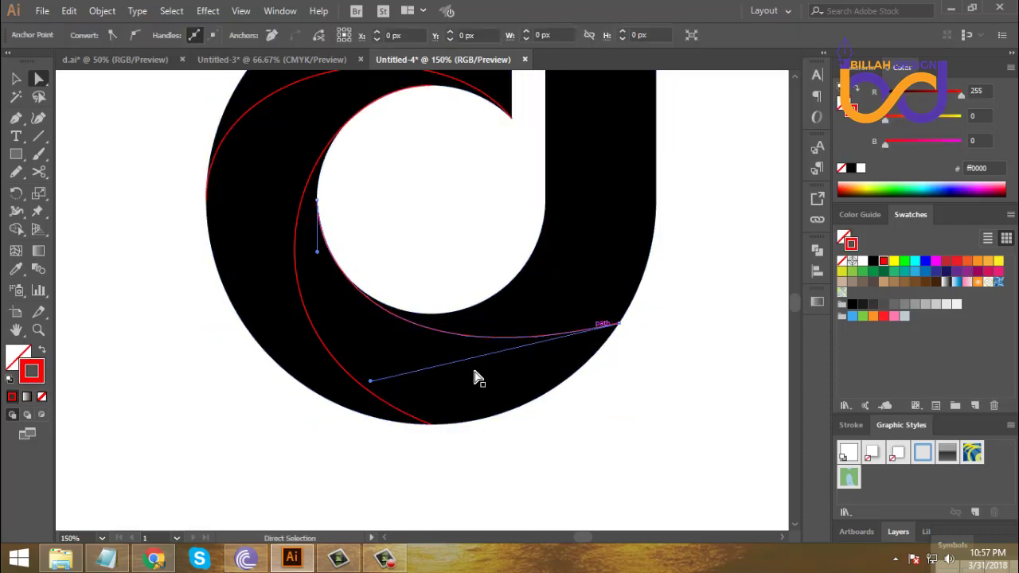
drag(370, 382, 380, 407)
click(654, 446)
drag(671, 378, 702, 397)
key(ctrl+minus)
key(ctrl+minus)
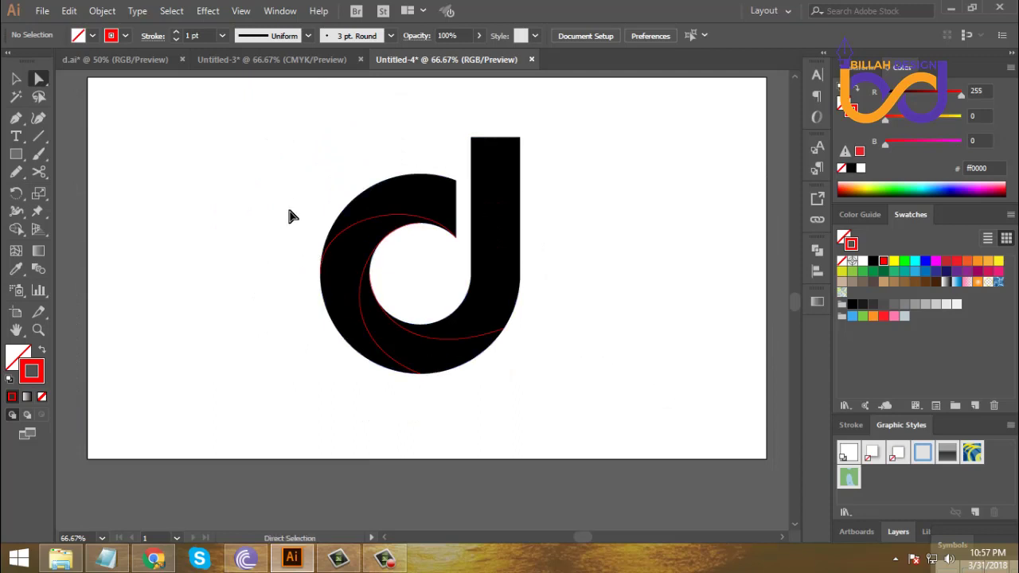
Step: Split the whole d along the three red curves with Pathfinder Divide
drag(280, 181, 503, 363)
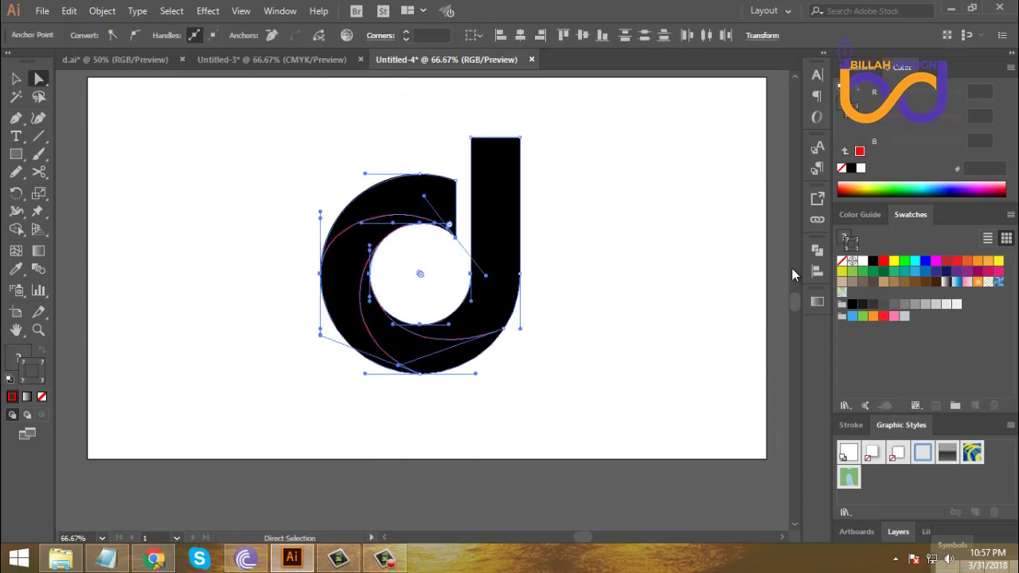
click(817, 250)
click(644, 317)
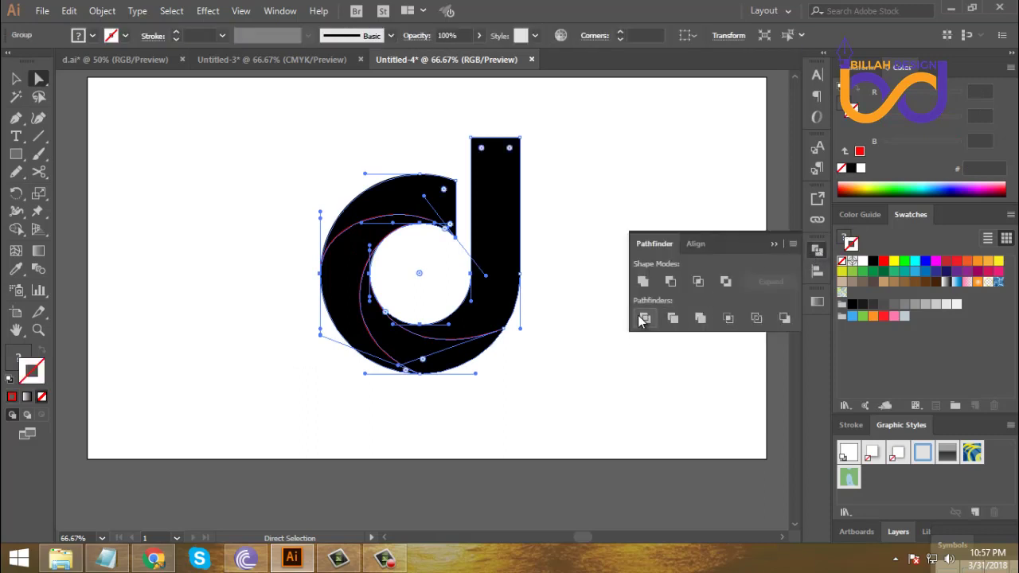
click(817, 251)
click(610, 305)
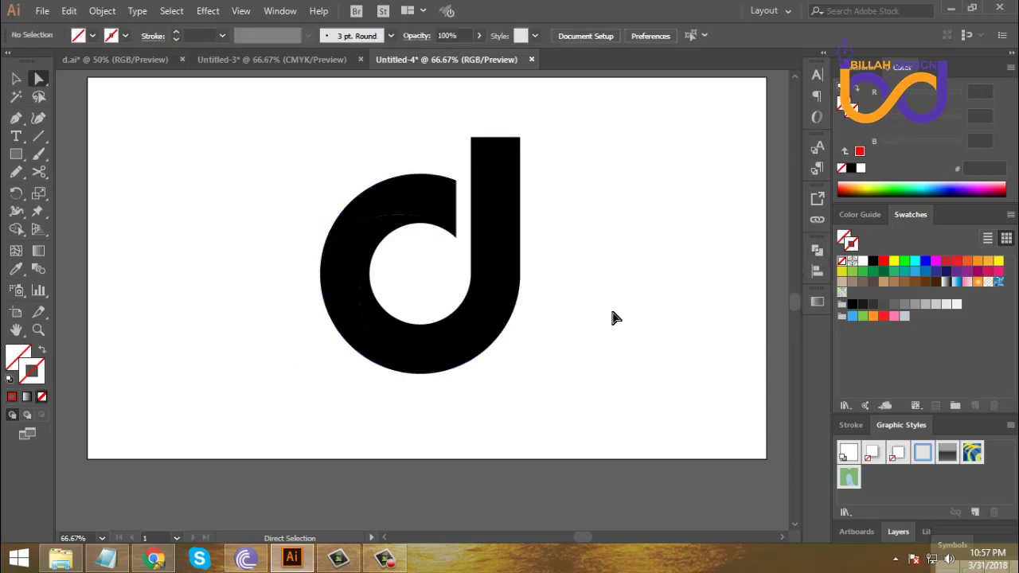
Step: Examine the divided pieces of the d one at a time to see where the cuts fall
click(510, 241)
click(546, 386)
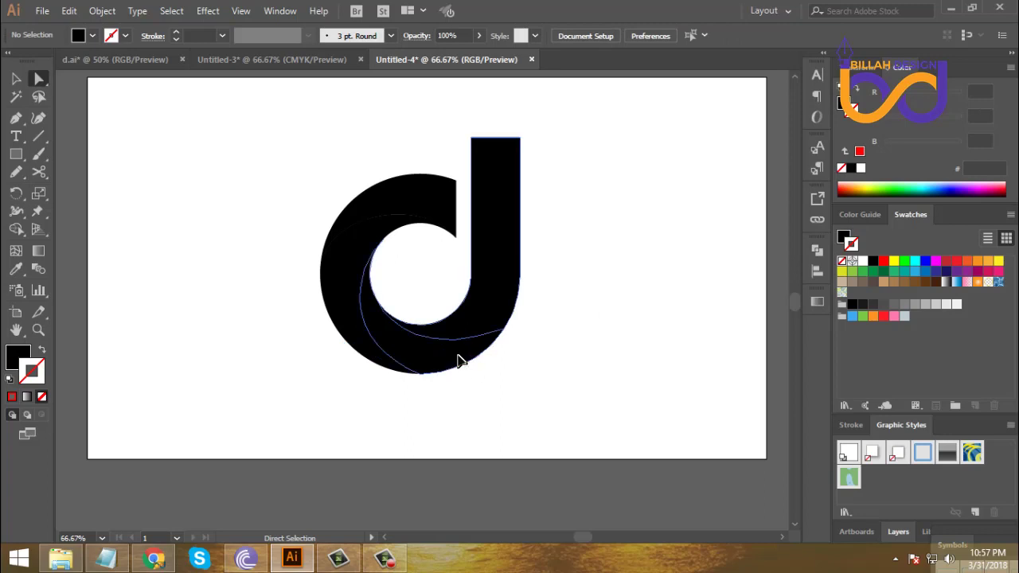
click(422, 312)
click(490, 385)
click(485, 309)
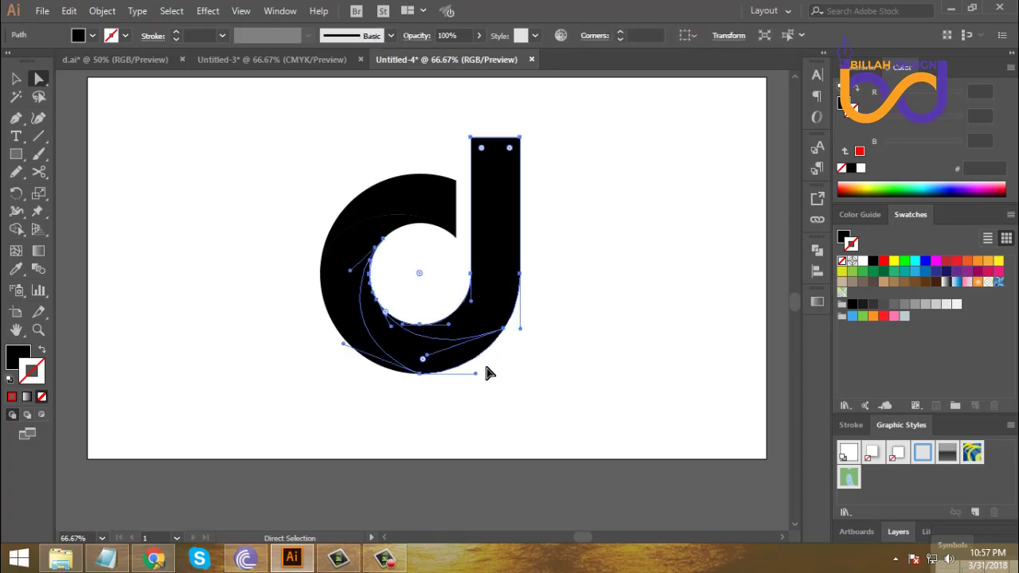
click(538, 380)
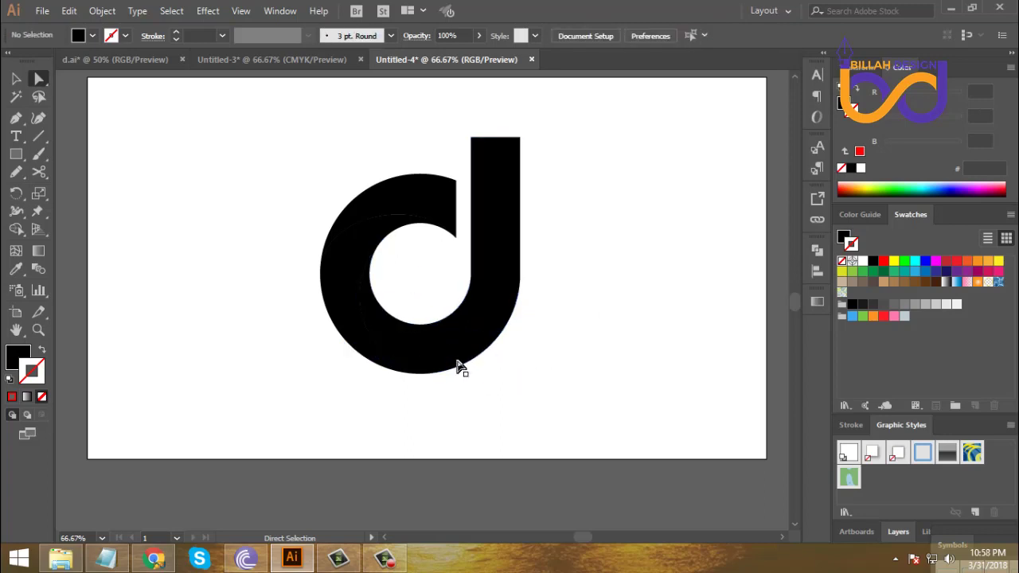
click(345, 307)
click(409, 204)
click(549, 380)
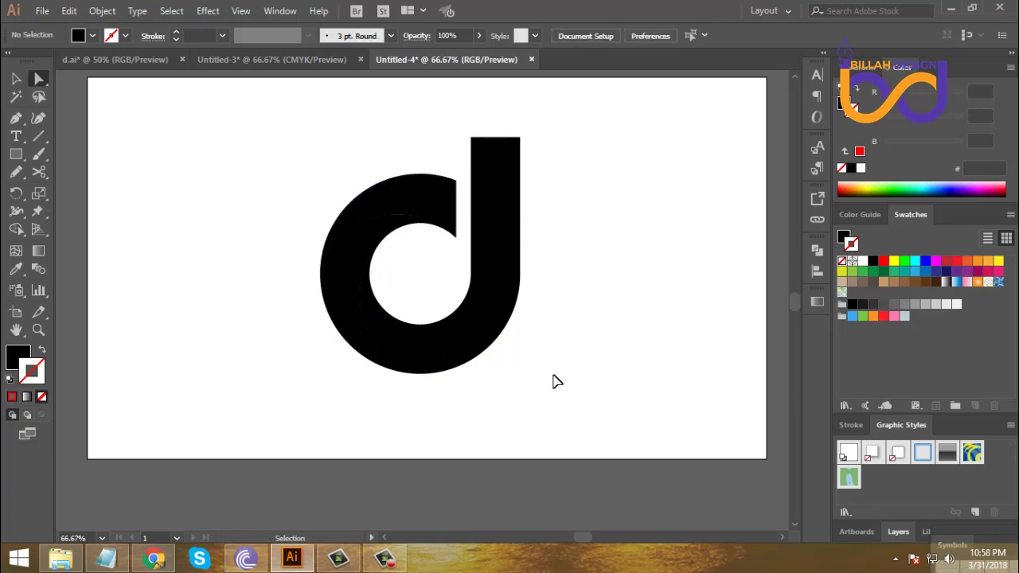
Step: Undo the division and the third curve's last handle change, bringing back the three red curves
key(ctrl+a)
click(610, 381)
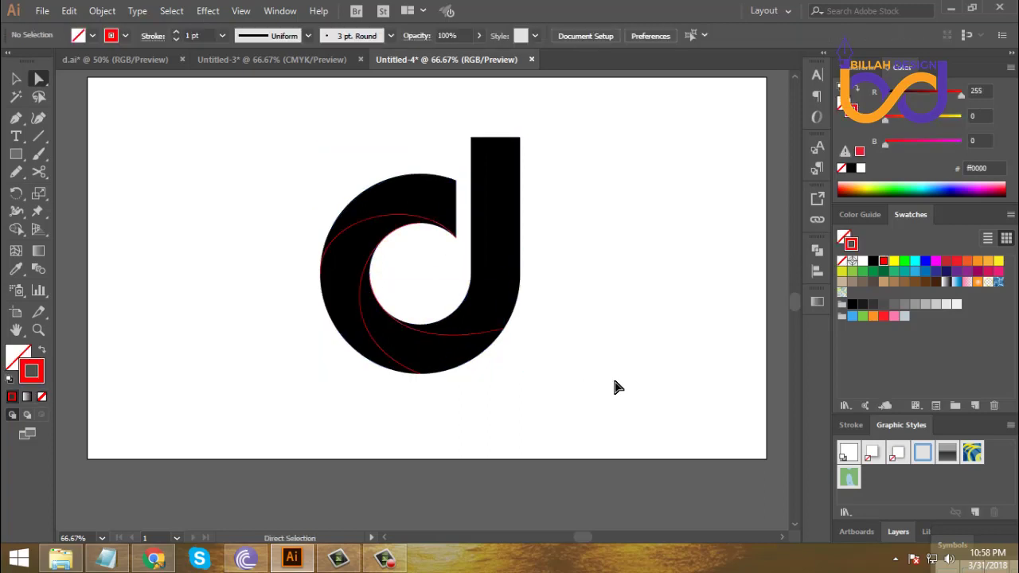
Step: Nudge the third curve's end anchor slightly outward so it meets the ring's lower-right outer edge
key(ctrl+1)
key(ctrl+plus)
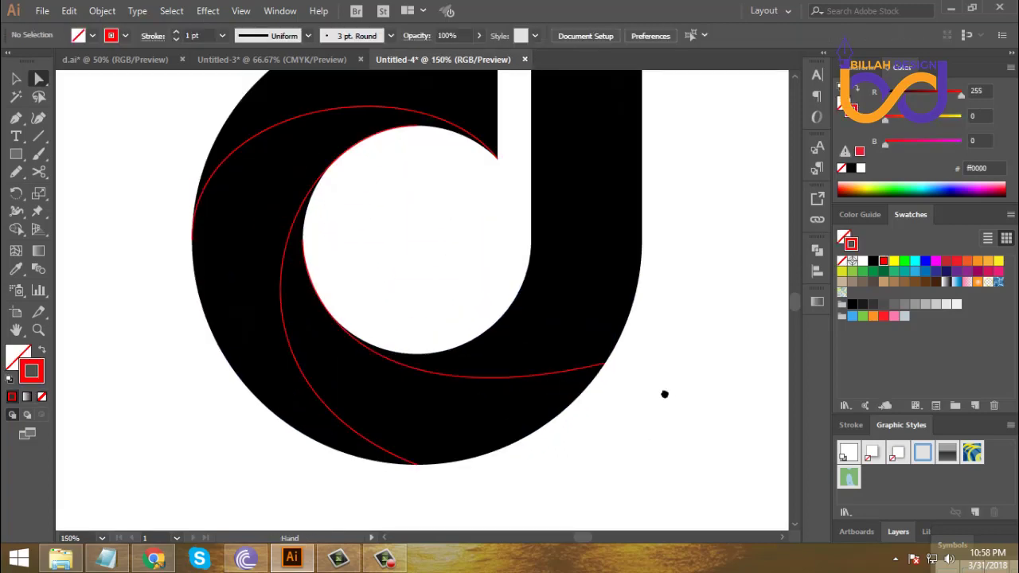
drag(663, 390, 663, 402)
click(301, 250)
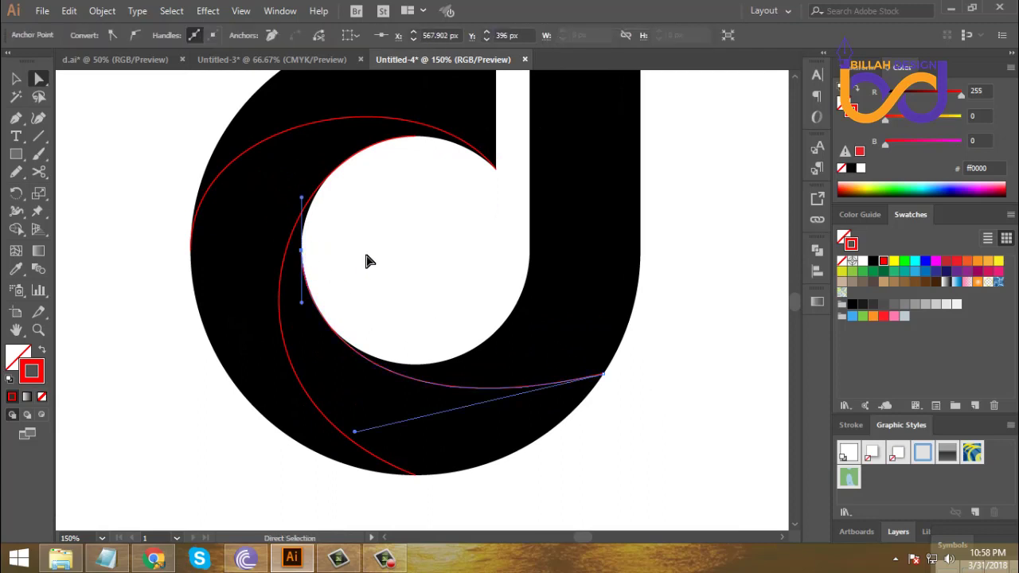
click(604, 374)
click(610, 448)
drag(610, 448, 612, 409)
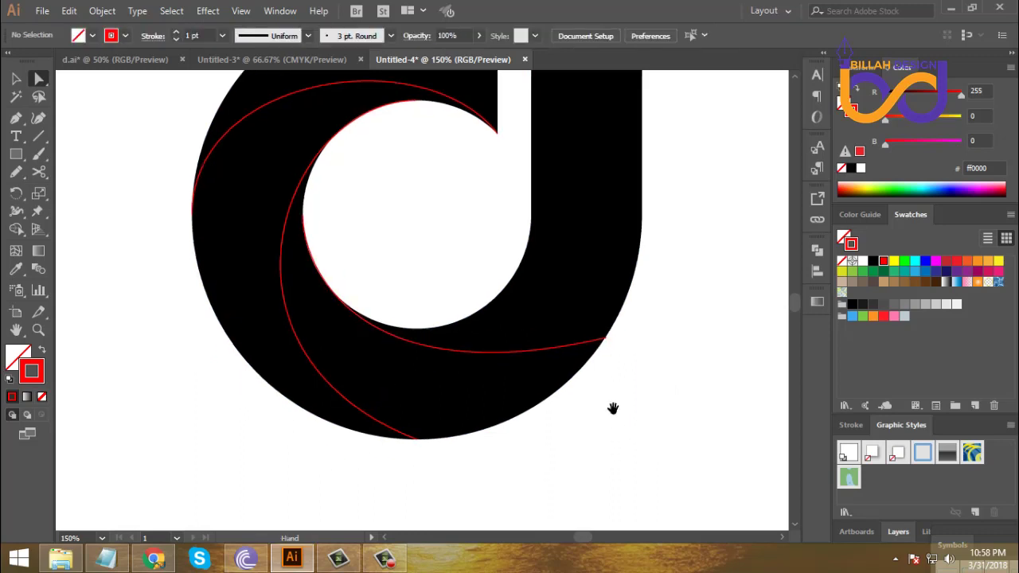
Step: Lower the third curve's direction handle at its outer end slightly so the curve sags more below the inner circle
click(510, 354)
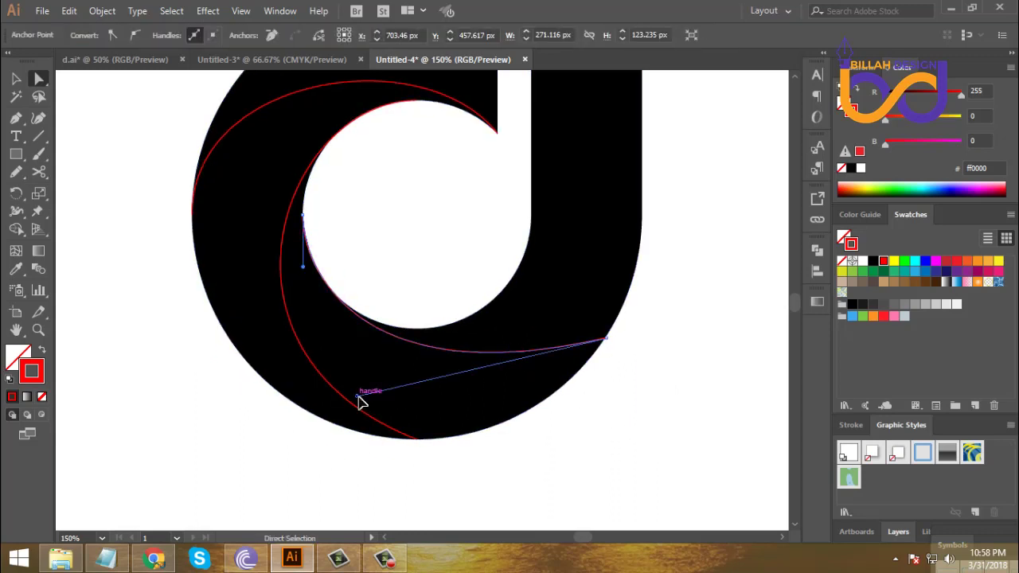
drag(358, 397, 362, 412)
click(581, 451)
drag(425, 279, 426, 278)
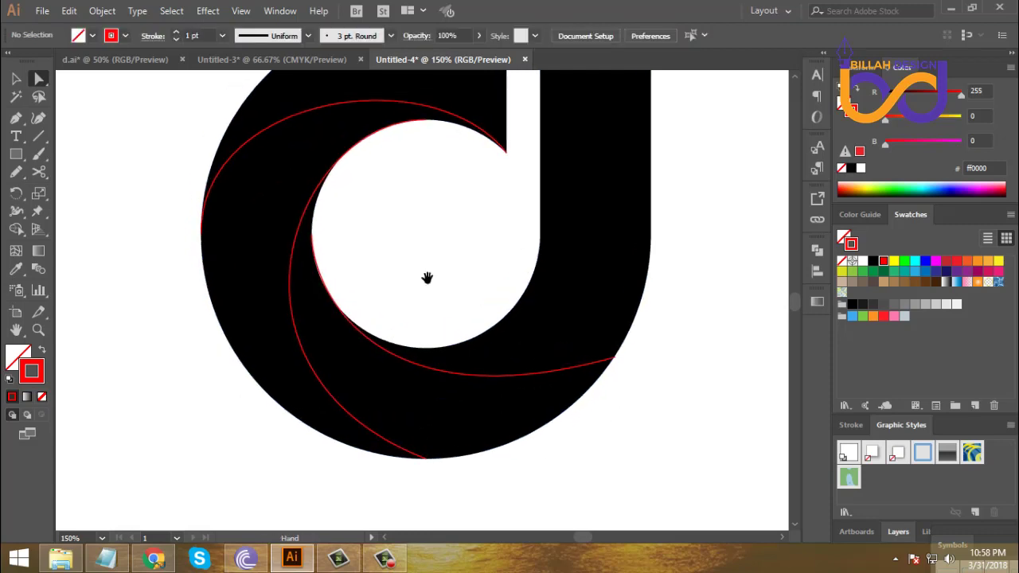
drag(635, 451, 614, 422)
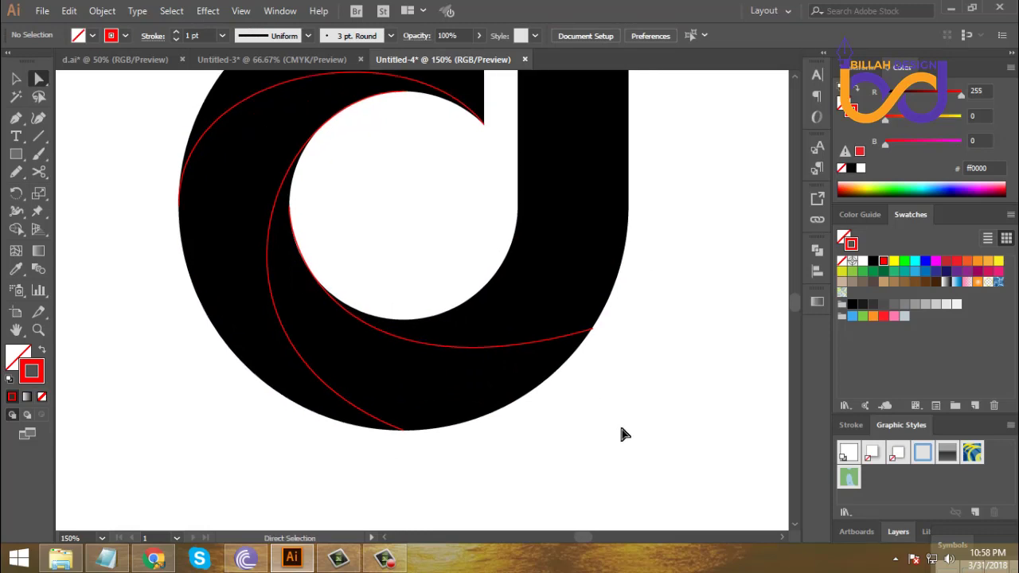
Step: Select the d together with the three adjusted curves and apply Pathfinder Divide
drag(660, 295, 549, 378)
click(600, 425)
drag(256, 126, 165, 212)
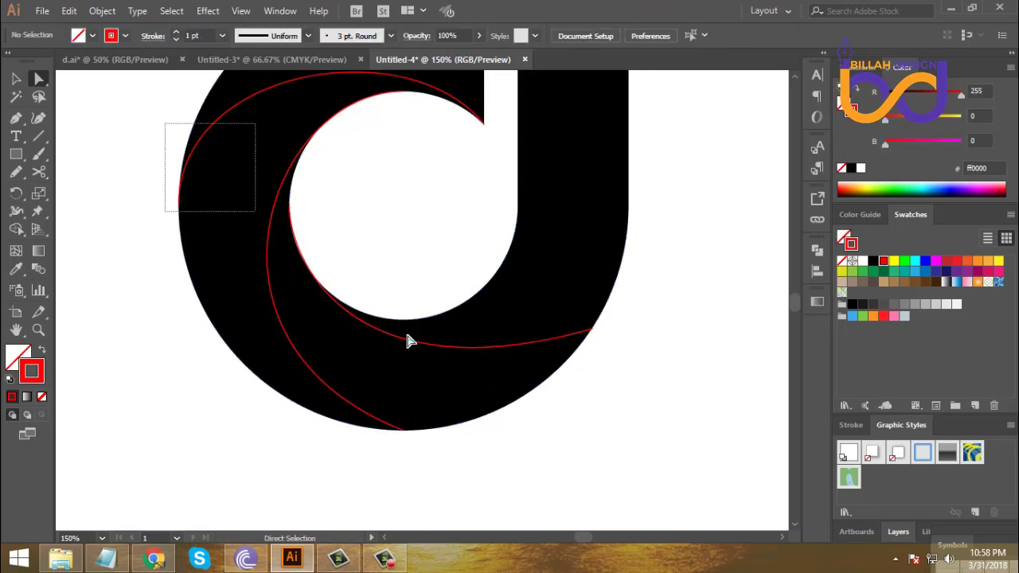
click(816, 249)
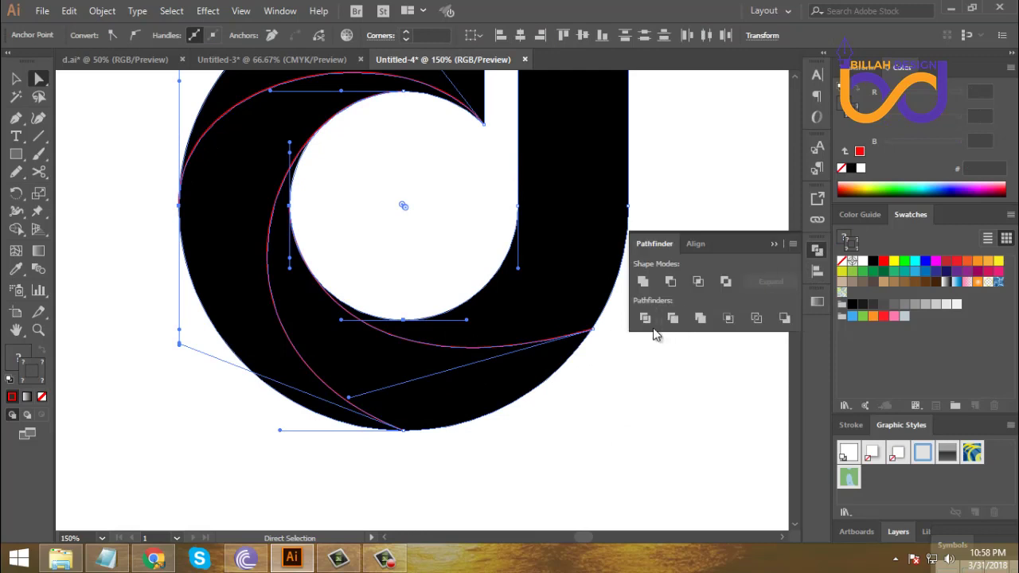
click(676, 317)
click(820, 253)
Step: Inspect the separate stem and ring segments of the divided d and compare them with the finished gradient logos
click(600, 276)
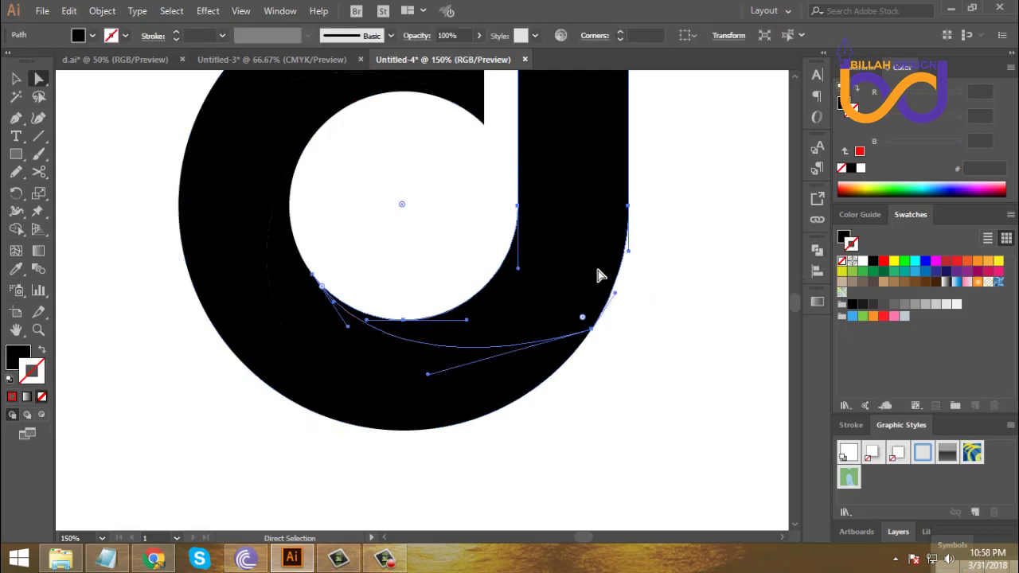
click(657, 412)
click(243, 266)
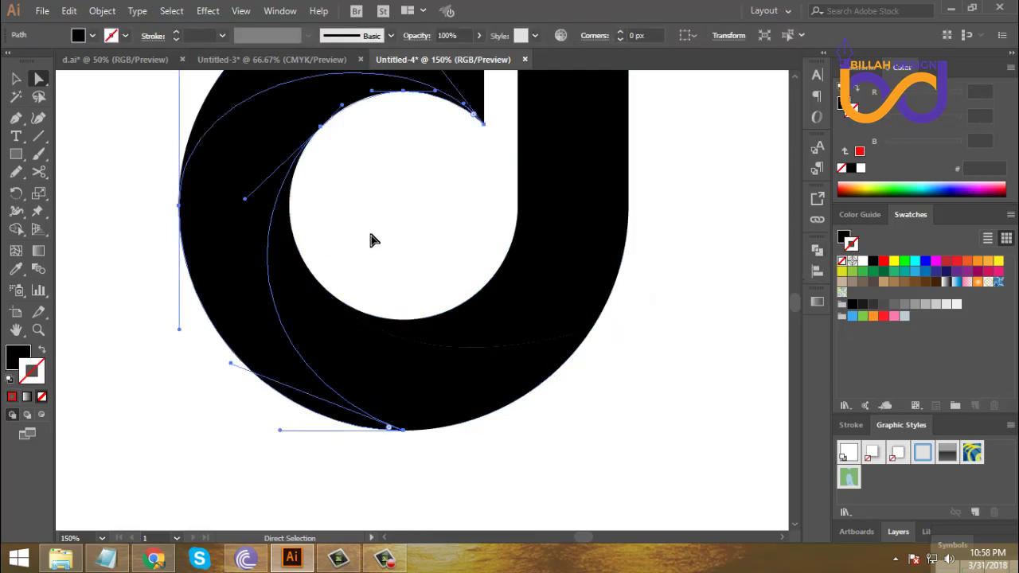
click(635, 388)
scroll(634, 390, down, 3)
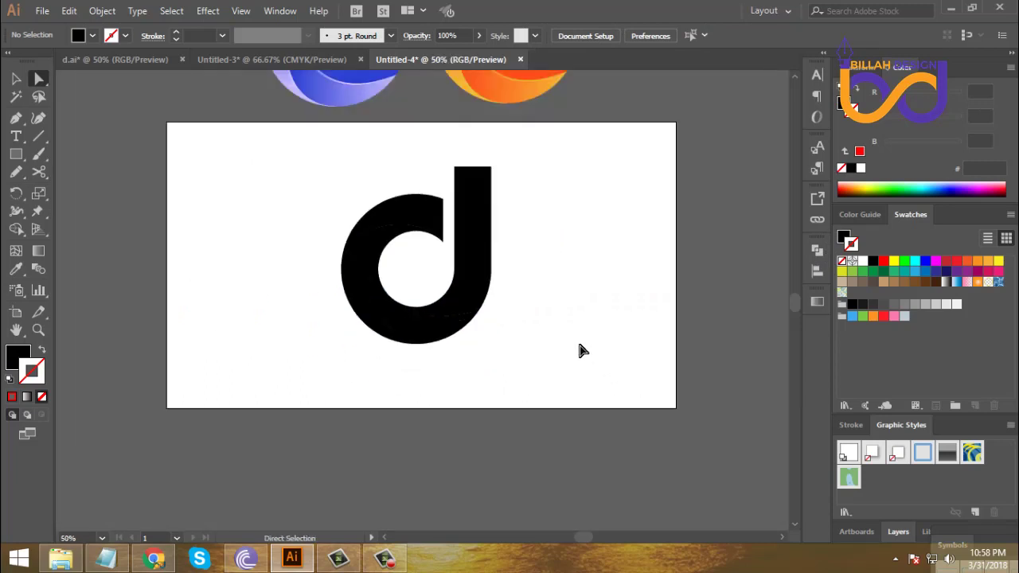
drag(544, 279, 546, 355)
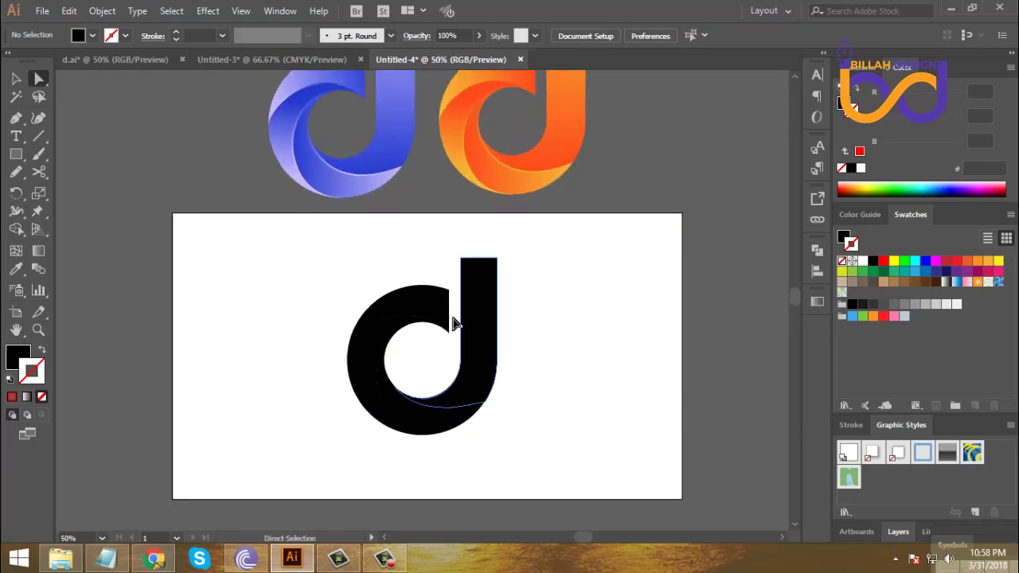
click(445, 308)
click(549, 340)
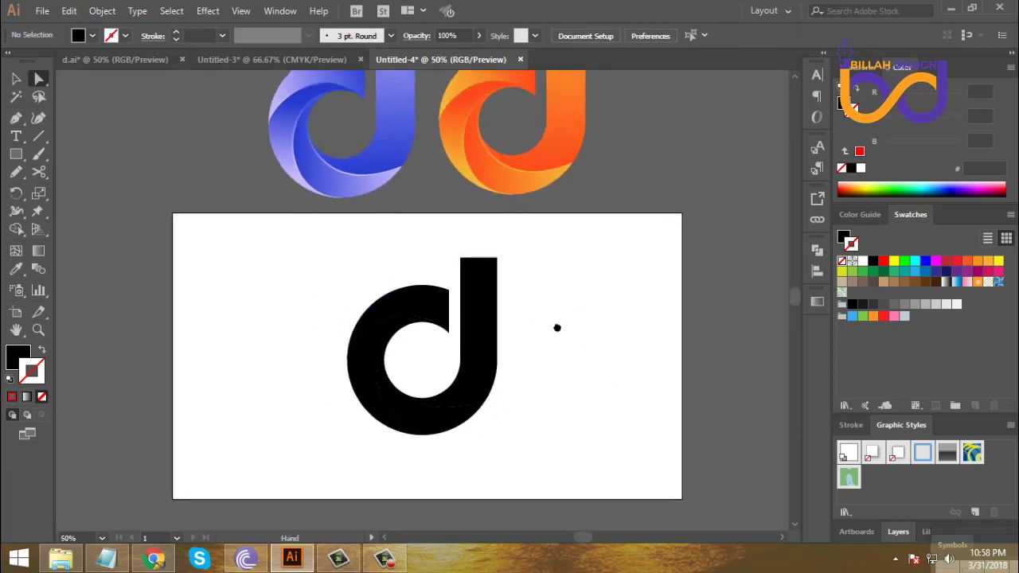
Step: Fill the ring's upper segment with the gradient sampled from the upper segment of the blue reference logo
scroll(557, 326, up, 1)
click(392, 309)
key(i)
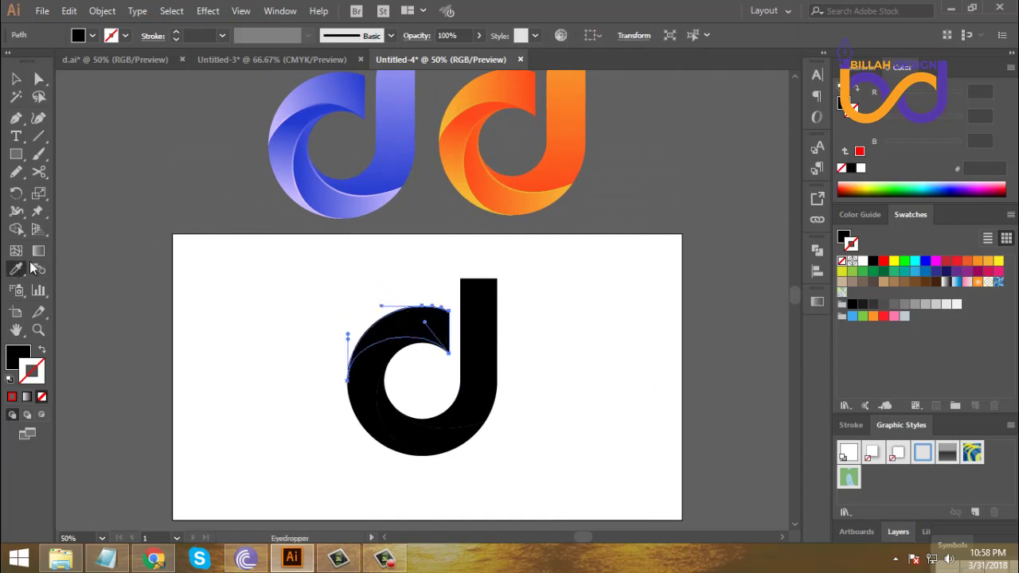
click(343, 88)
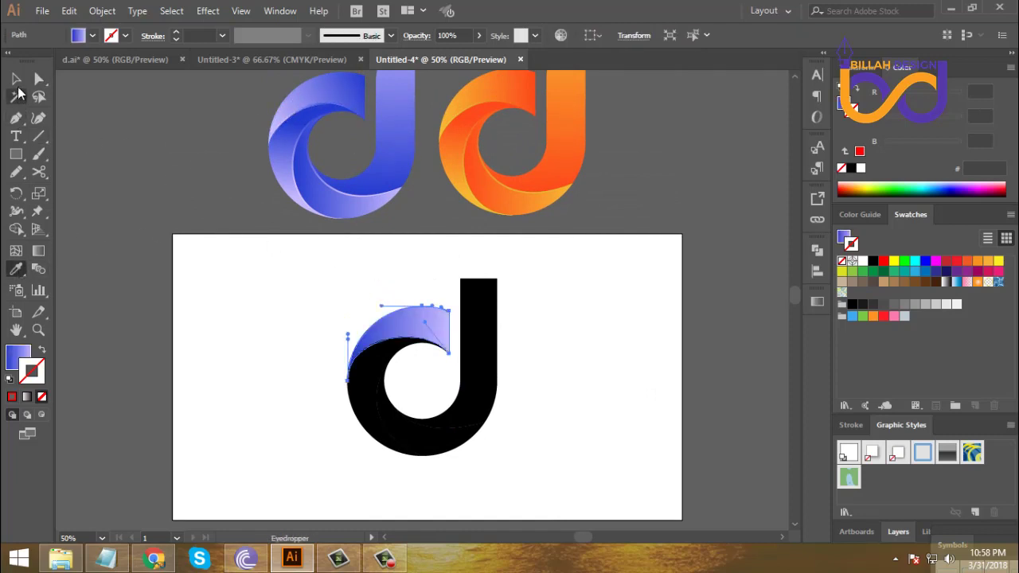
click(17, 79)
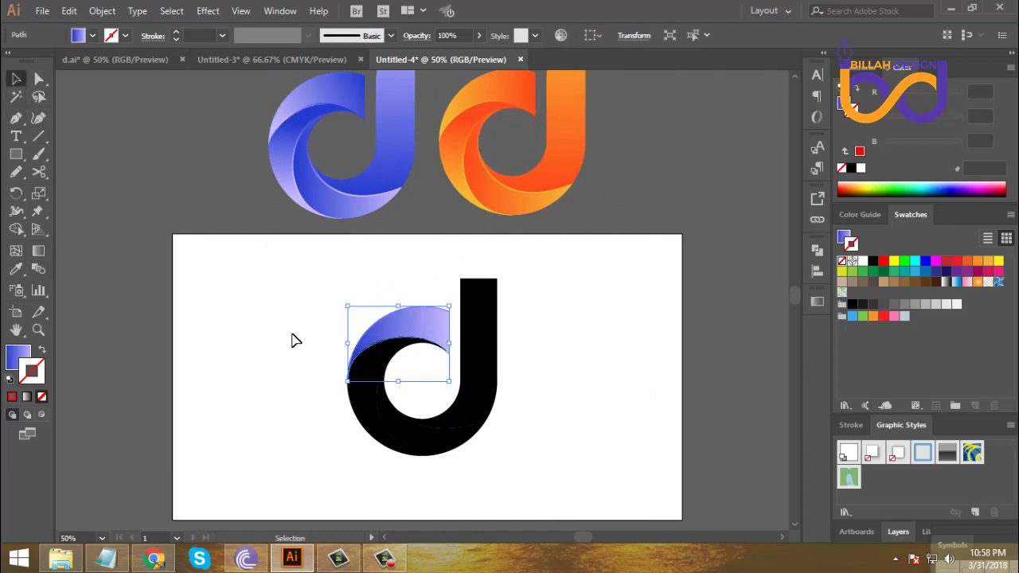
Step: Reverse the upper segment's linear gradient so it runs from light violet to dark blue at the cut end
click(22, 356)
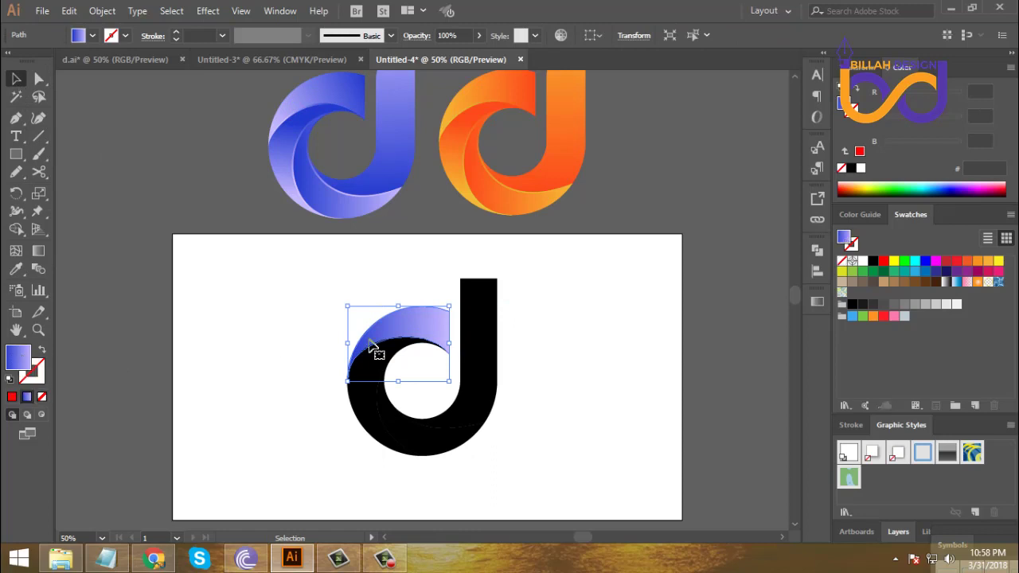
click(817, 302)
click(643, 378)
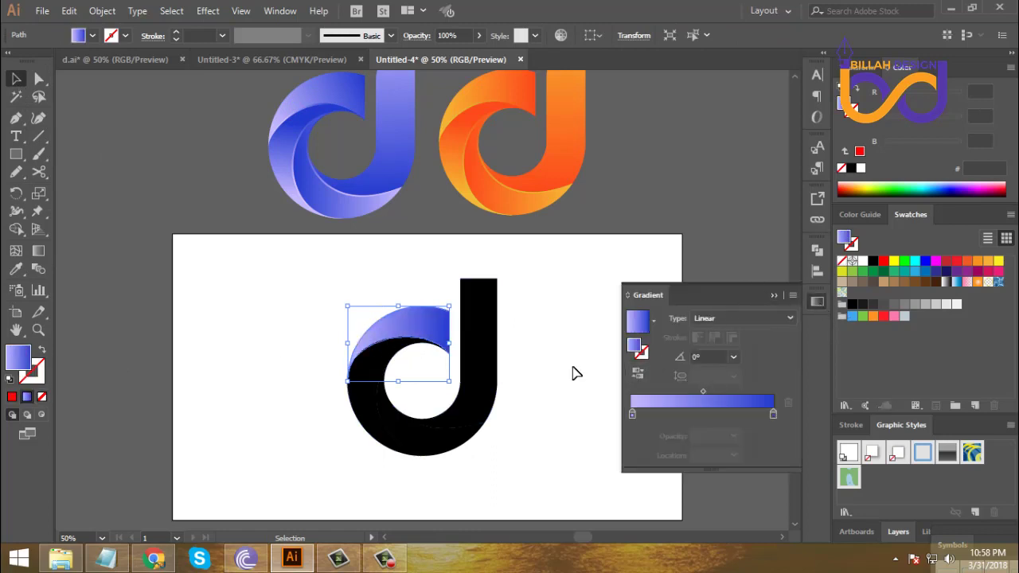
click(576, 393)
Step: Apply the blue reference logo's gradient to the three remaining black segments of the d
drag(576, 395, 532, 397)
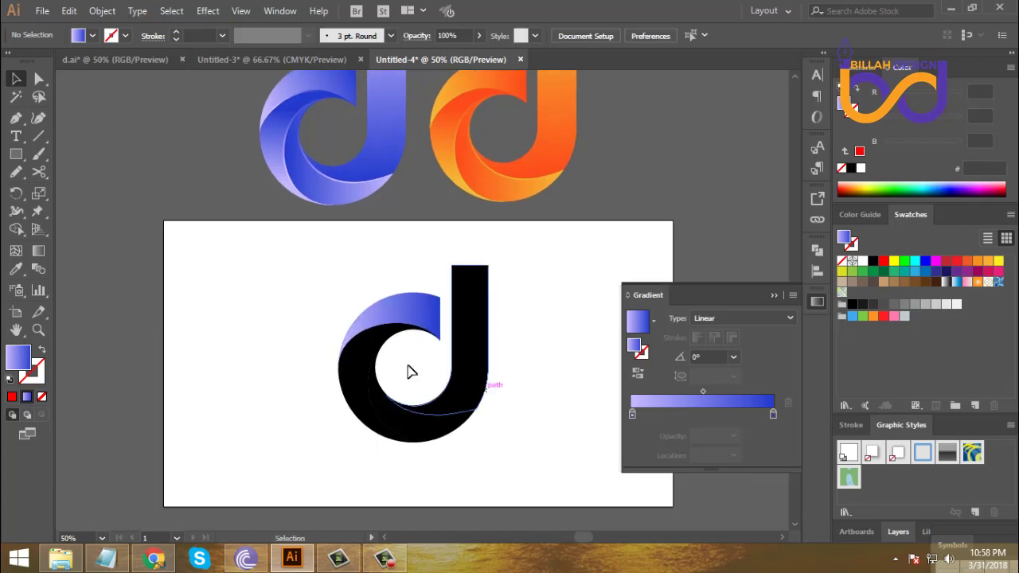
drag(371, 458, 503, 388)
click(16, 268)
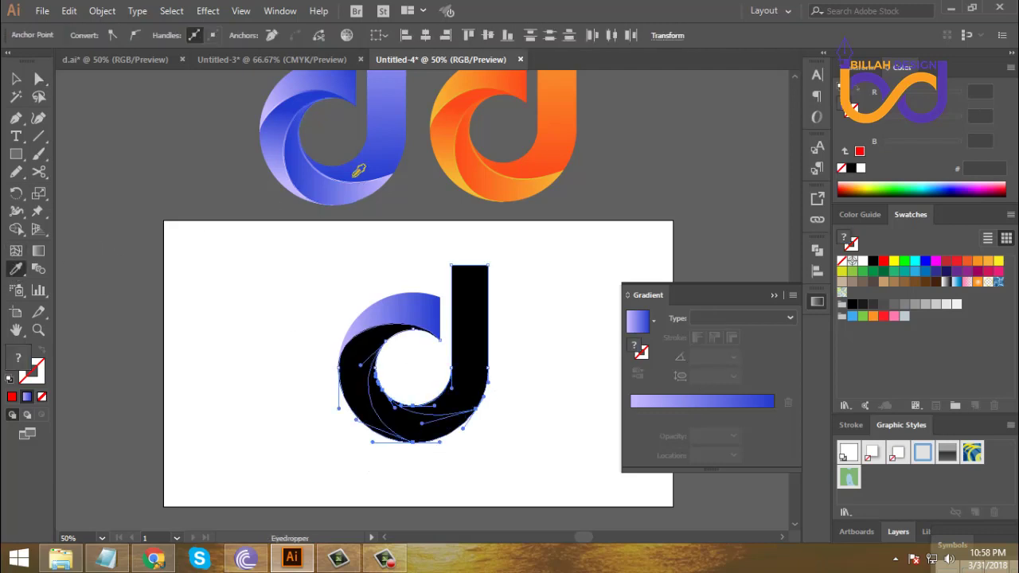
click(367, 155)
click(38, 78)
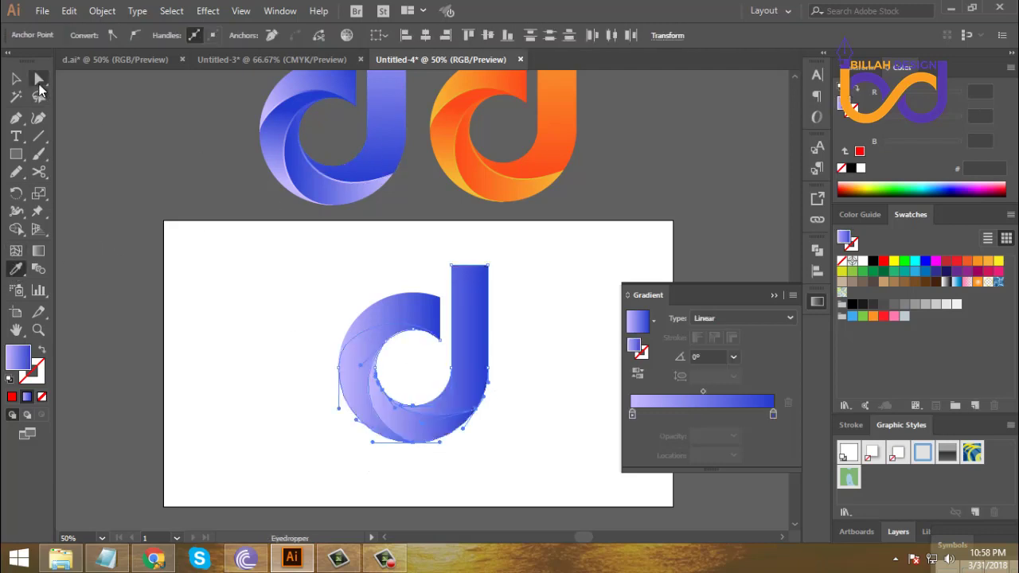
click(239, 350)
Step: Reverse the gradient of the ring's left segment so it starts in dark blue and ends in light violet
scroll(356, 360, down, 1)
click(356, 361)
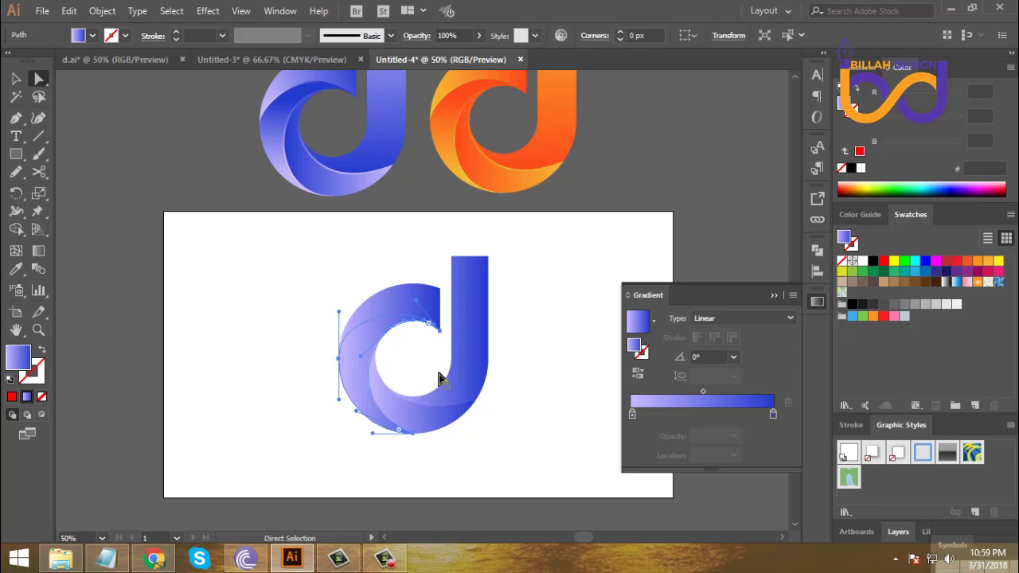
click(639, 374)
click(643, 375)
click(640, 375)
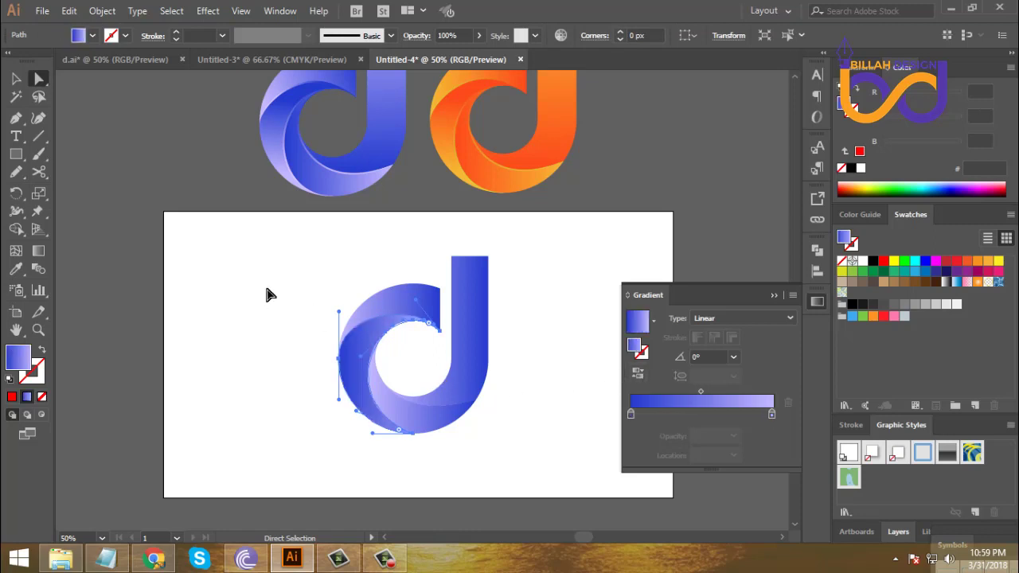
Step: Redraw the ring's left segment gradient at about 73.3°, running from light violet at its lower end to dark blue at its upper end
click(267, 383)
click(360, 362)
click(38, 250)
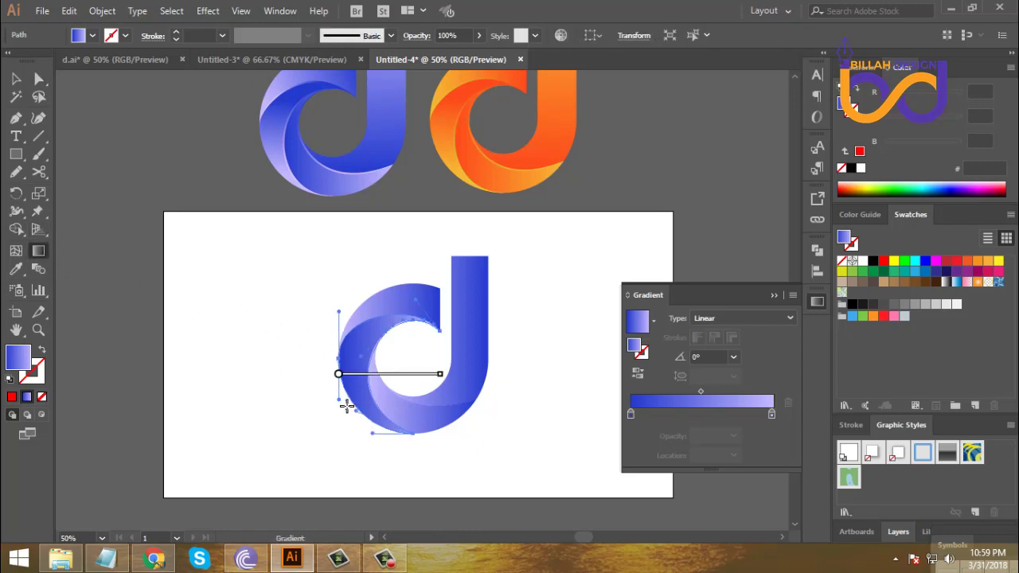
mouse_move(370, 410)
mouse_down()
mouse_move(363, 362)
mouse_move(390, 312)
mouse_move(398, 319)
mouse_up()
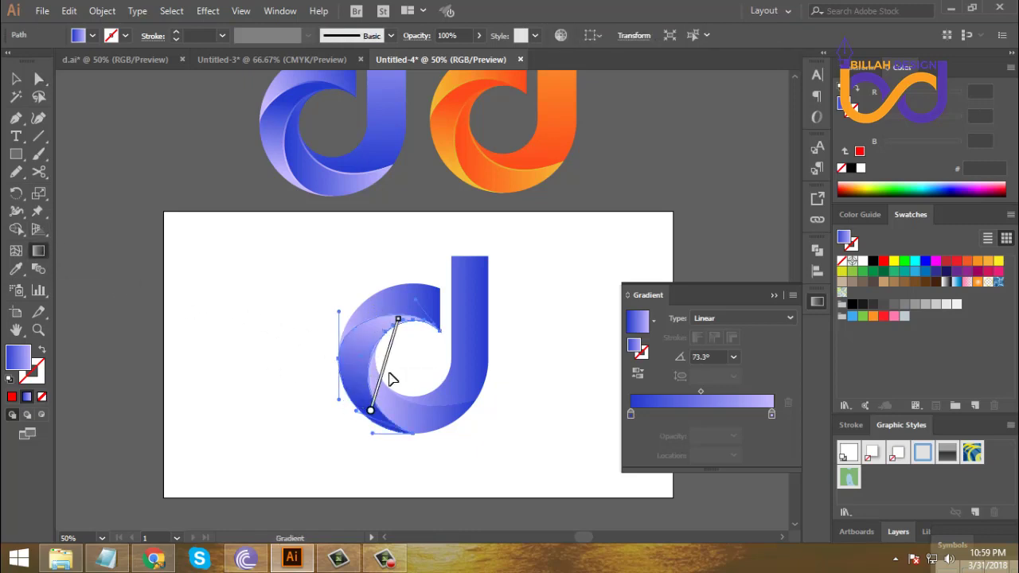
click(638, 372)
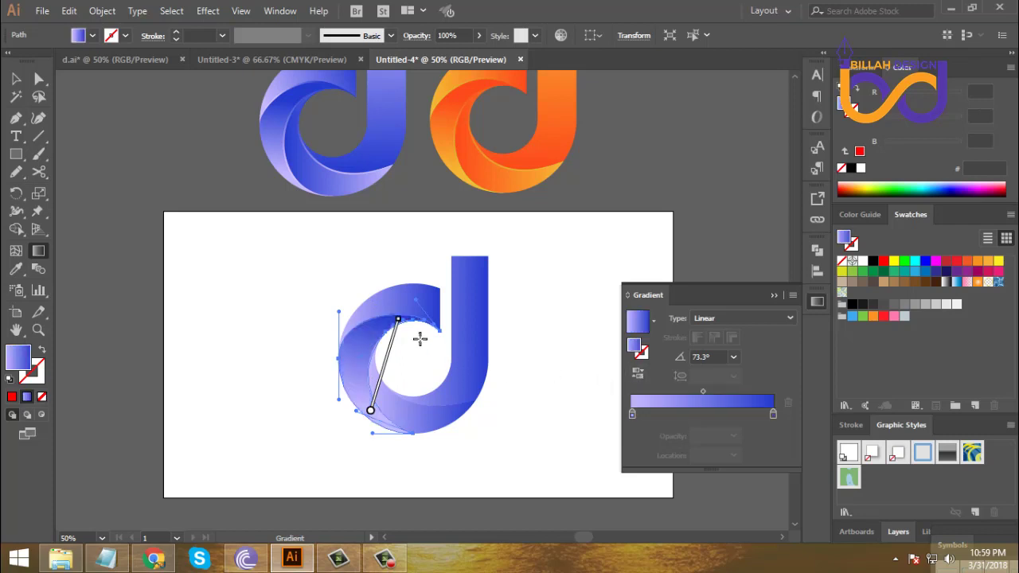
drag(366, 419, 394, 327)
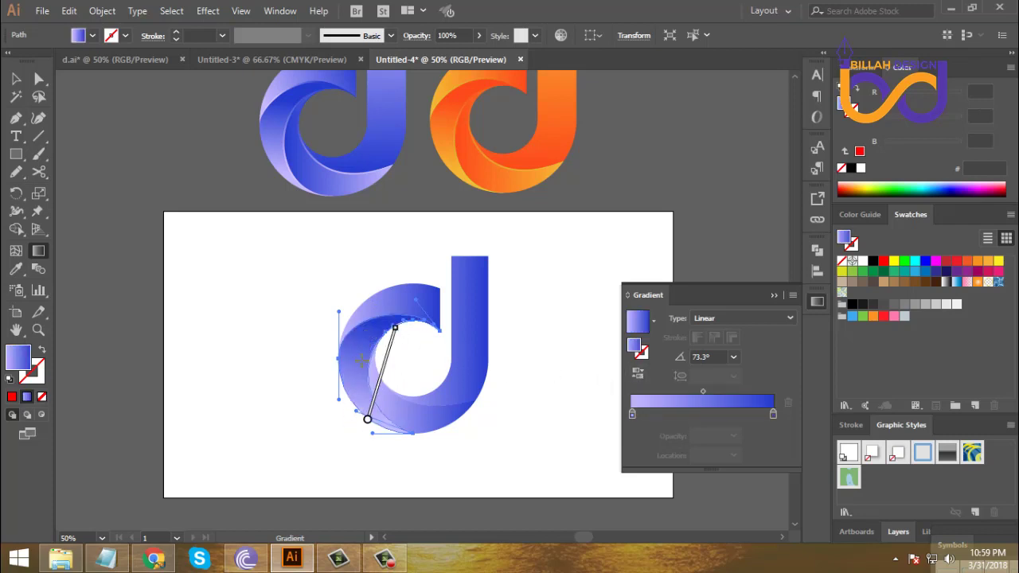
drag(366, 423, 364, 436)
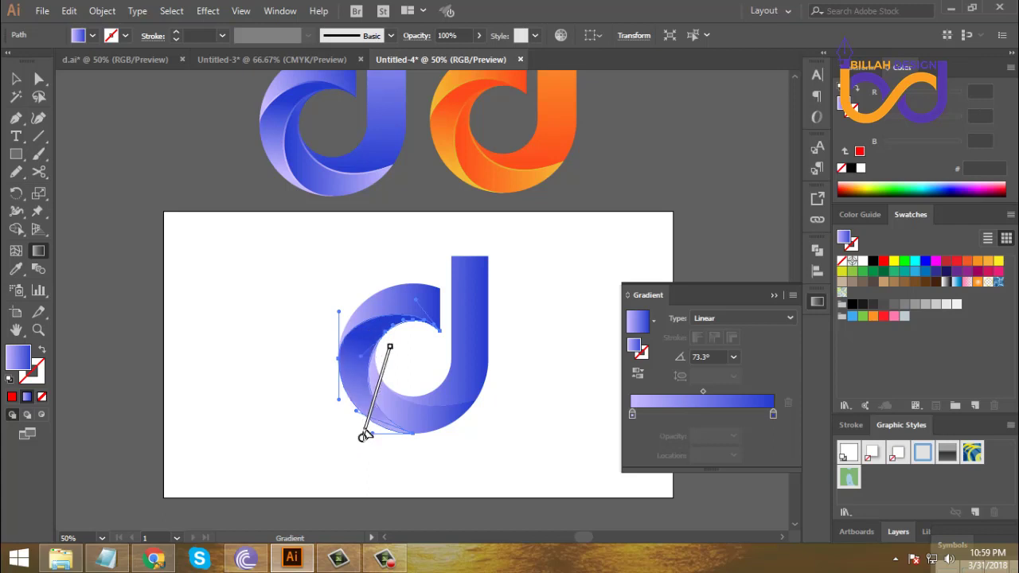
drag(396, 363, 397, 360)
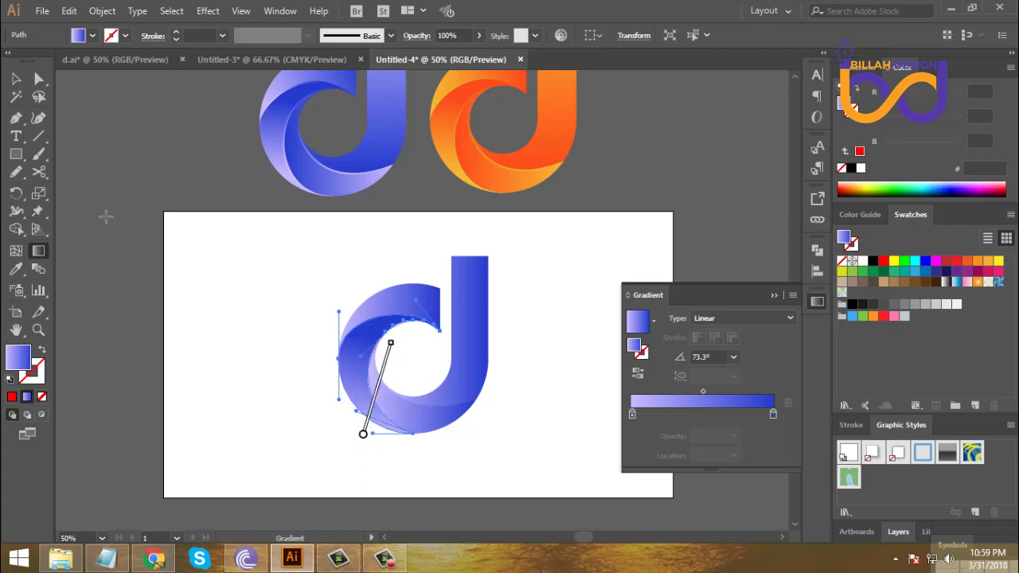
Step: Reverse the gradient of the ring's bottom segment so it runs from dark blue to light violet
click(39, 78)
click(389, 419)
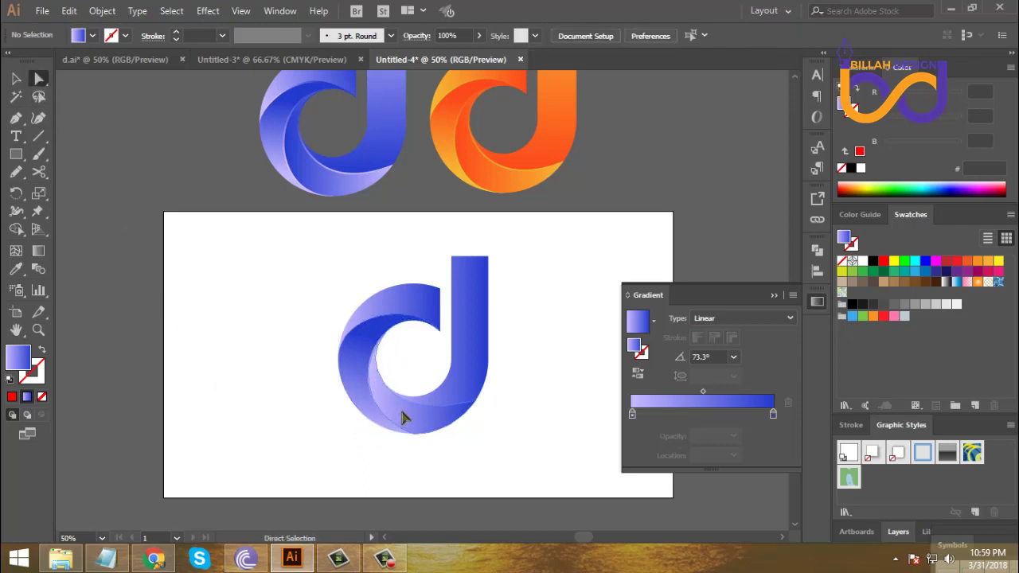
click(401, 418)
click(637, 372)
click(567, 441)
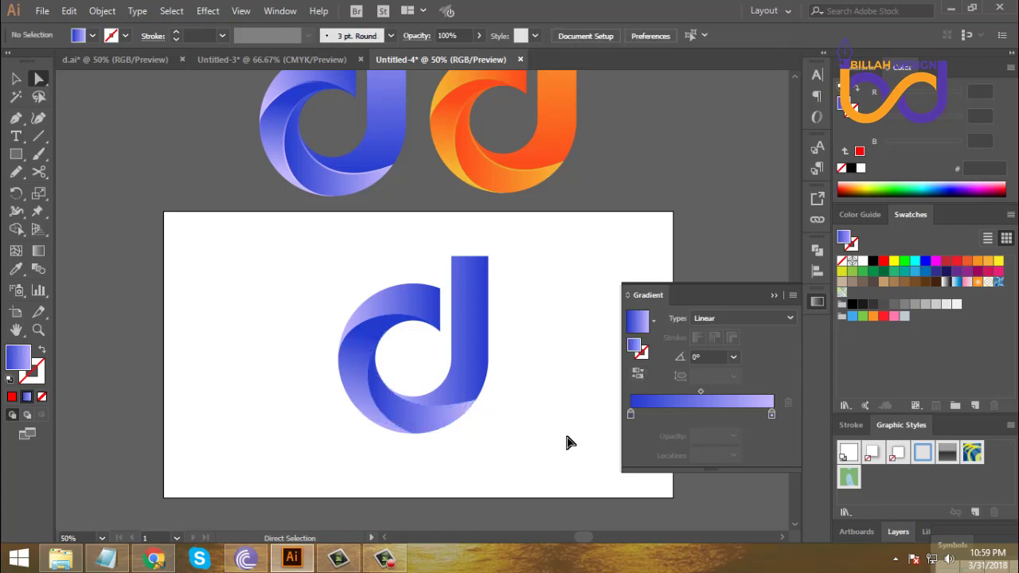
Step: Reverse the gradient of the d's stem so it starts in dark blue and ends in light violet
scroll(542, 442, right, 2)
scroll(541, 442, up, 1)
click(432, 388)
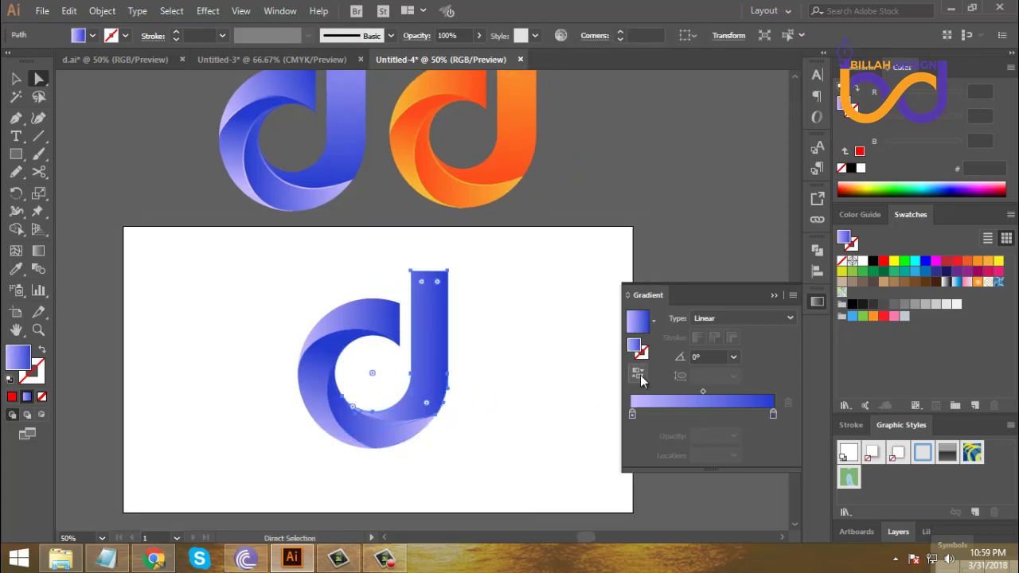
click(640, 378)
click(523, 448)
drag(510, 430, 518, 425)
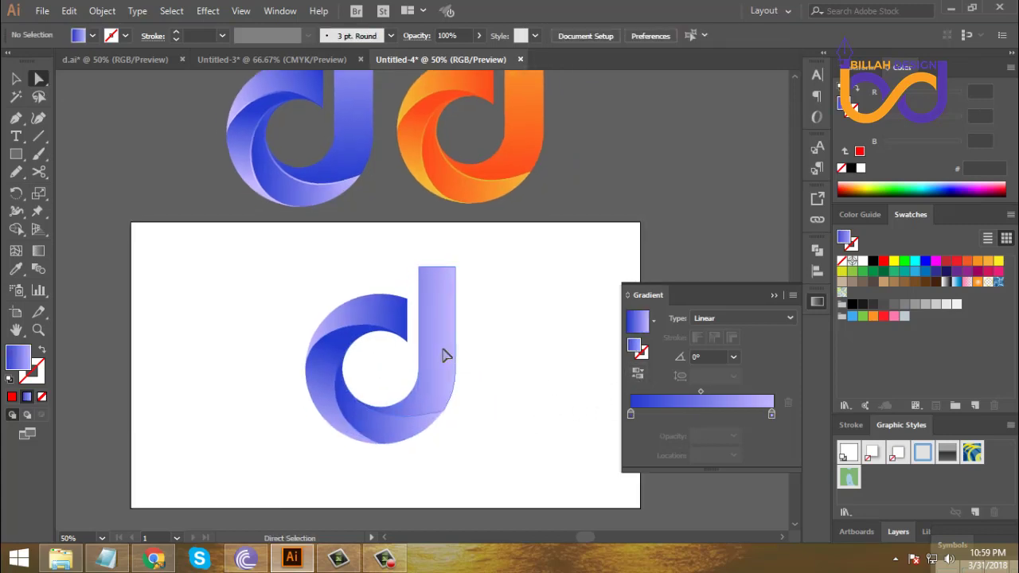
Step: Redraw the stem's gradient at about -98.6° and reverse it, running from light violet at the top to dark blue in the lower bend
click(445, 355)
click(44, 251)
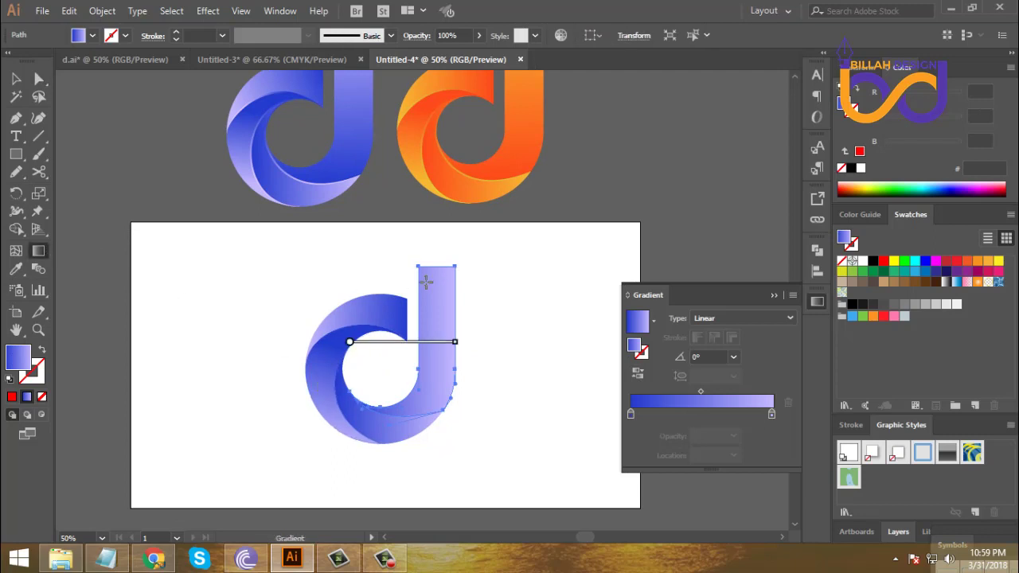
mouse_move(421, 261)
mouse_down()
mouse_move(416, 393)
mouse_move(399, 408)
mouse_up()
click(638, 373)
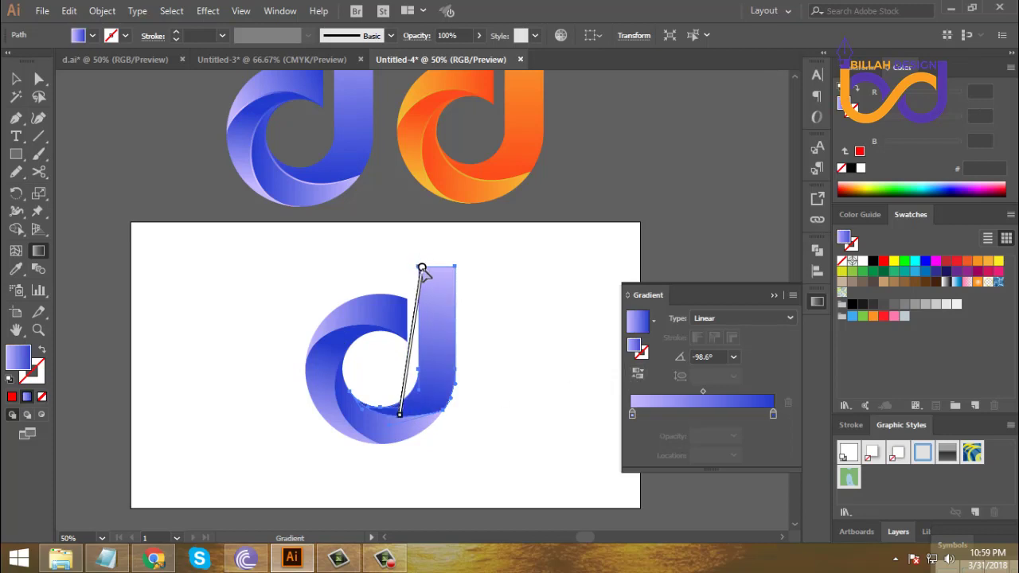
click(39, 79)
click(330, 427)
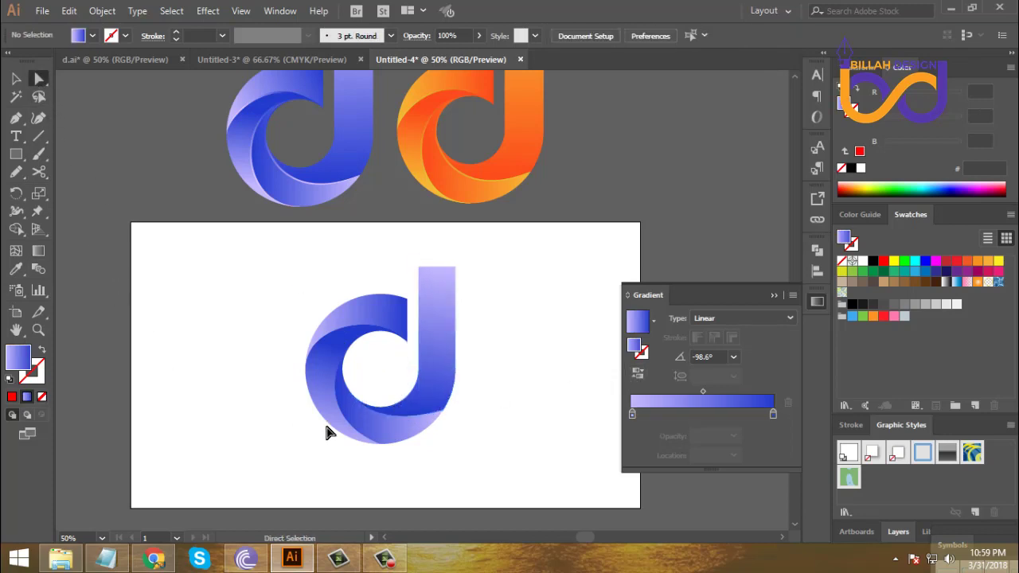
Step: Redraw the bottom segment's gradient at about 153° and reverse it, running from light violet at its right end to dark blue by the ring's hole
click(387, 430)
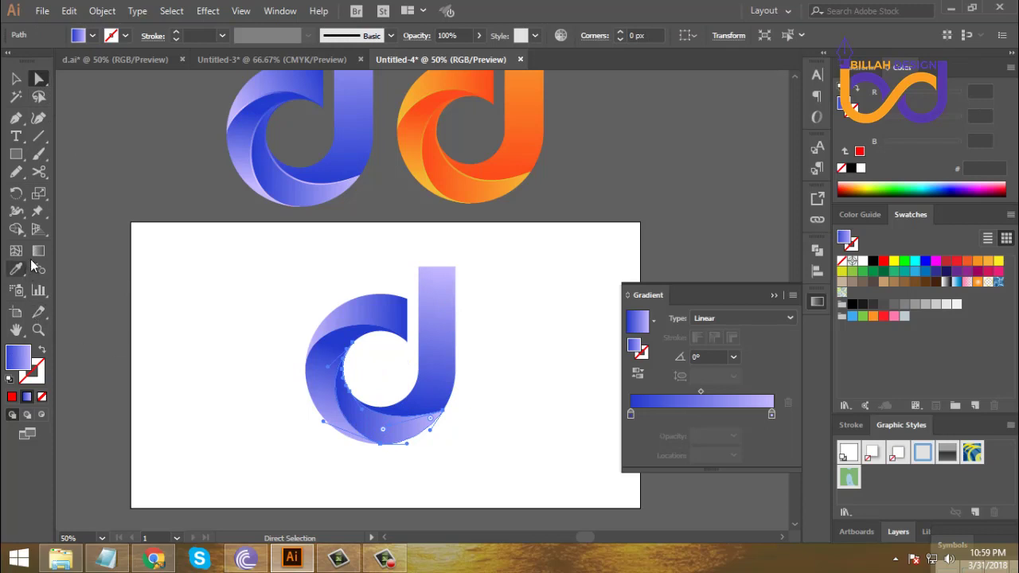
click(39, 249)
mouse_move(437, 431)
mouse_down()
mouse_move(334, 388)
mouse_move(322, 372)
mouse_up()
click(637, 372)
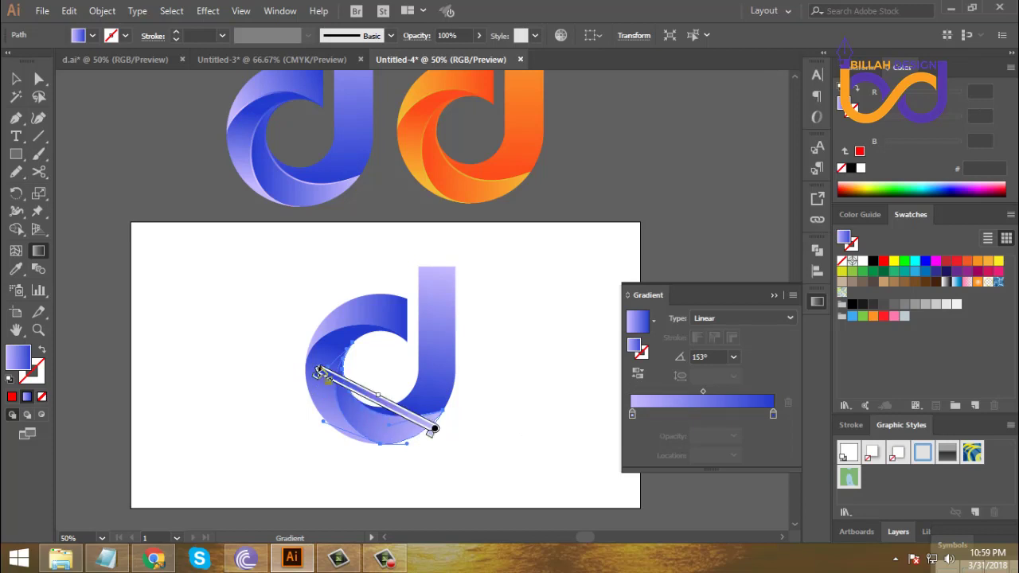
drag(319, 370, 339, 381)
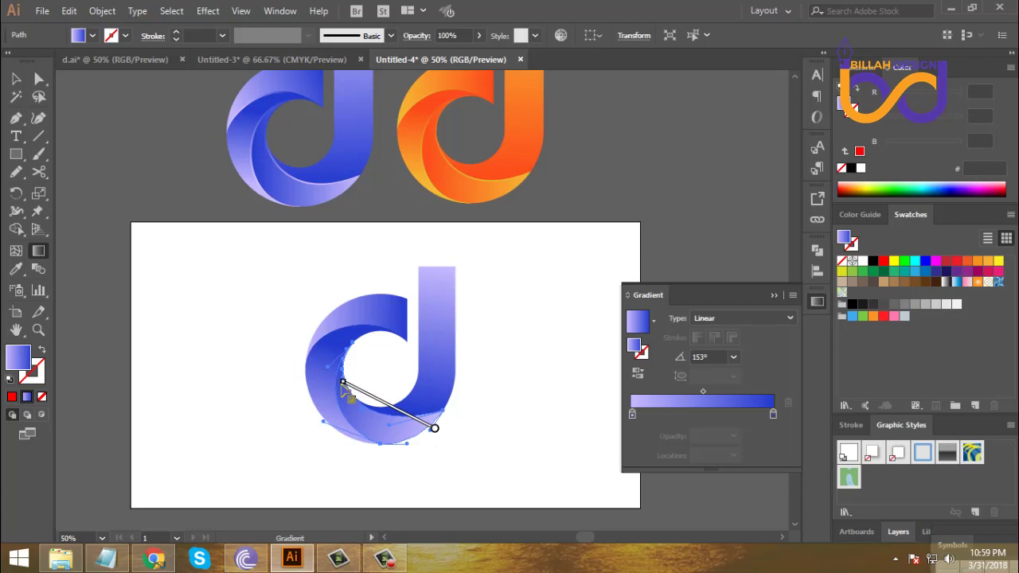
drag(380, 405, 386, 408)
key(a)
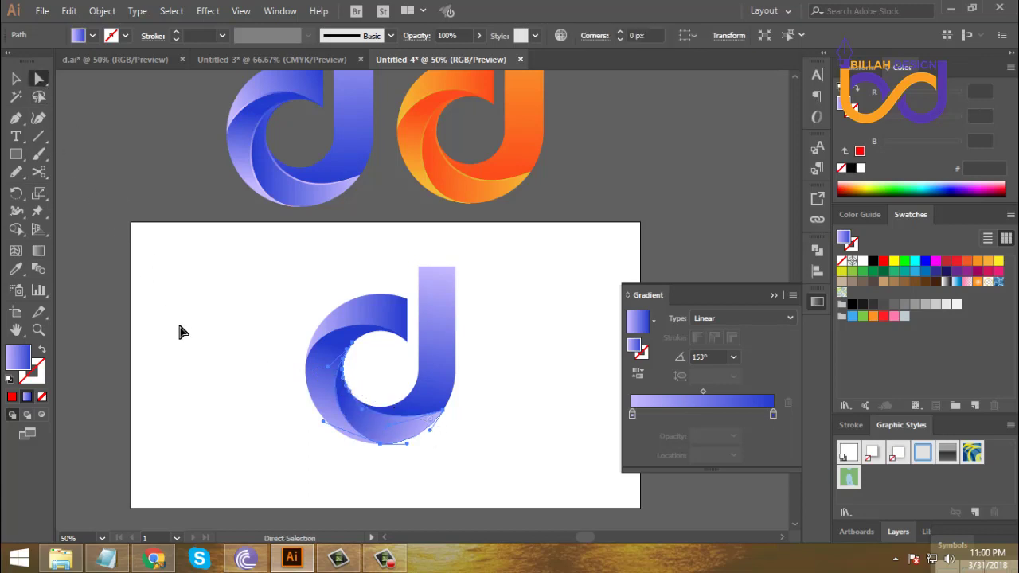
click(179, 331)
Step: Compare the new d with the blue reference logo, examining the edges where the reference's segments meet
drag(489, 451, 509, 409)
key(ctrl+plus)
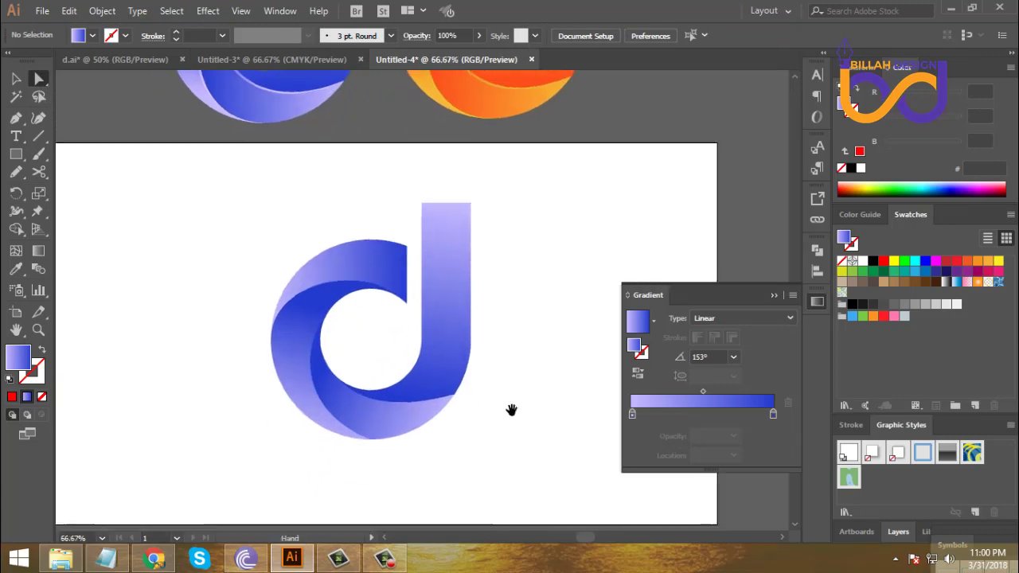
click(388, 271)
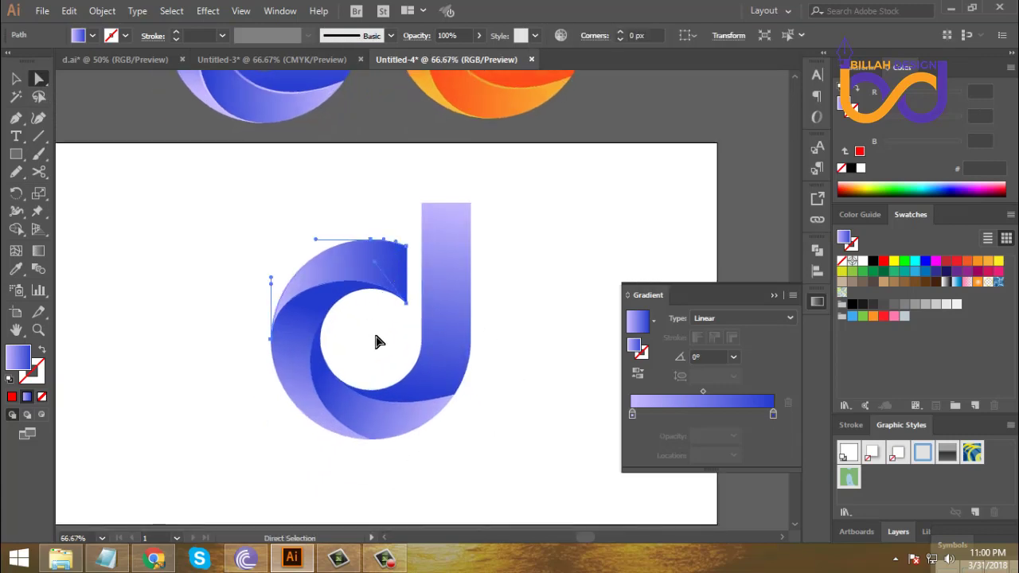
click(378, 341)
drag(419, 371, 386, 362)
drag(384, 195, 413, 283)
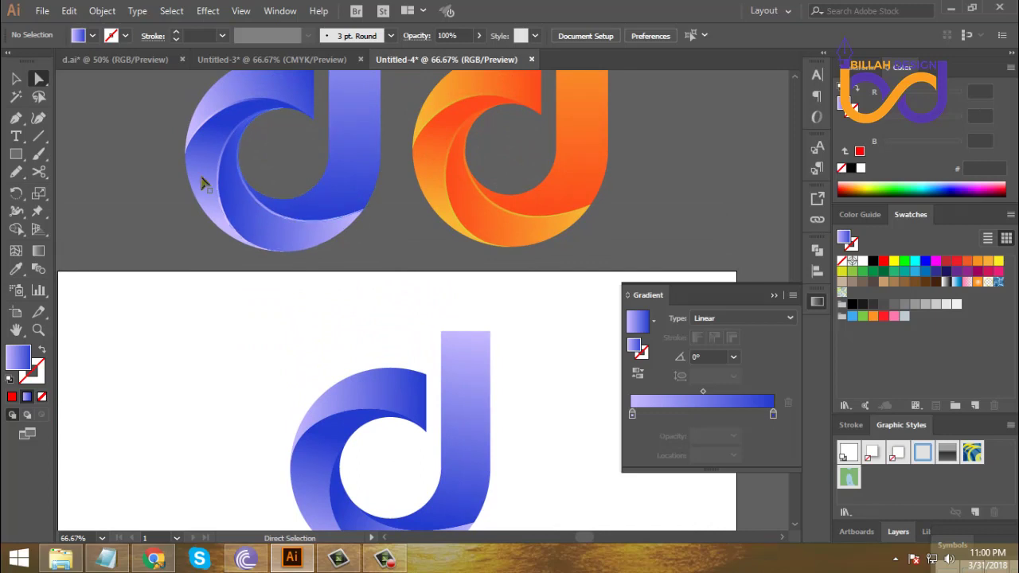
scroll(417, 287, down, 1)
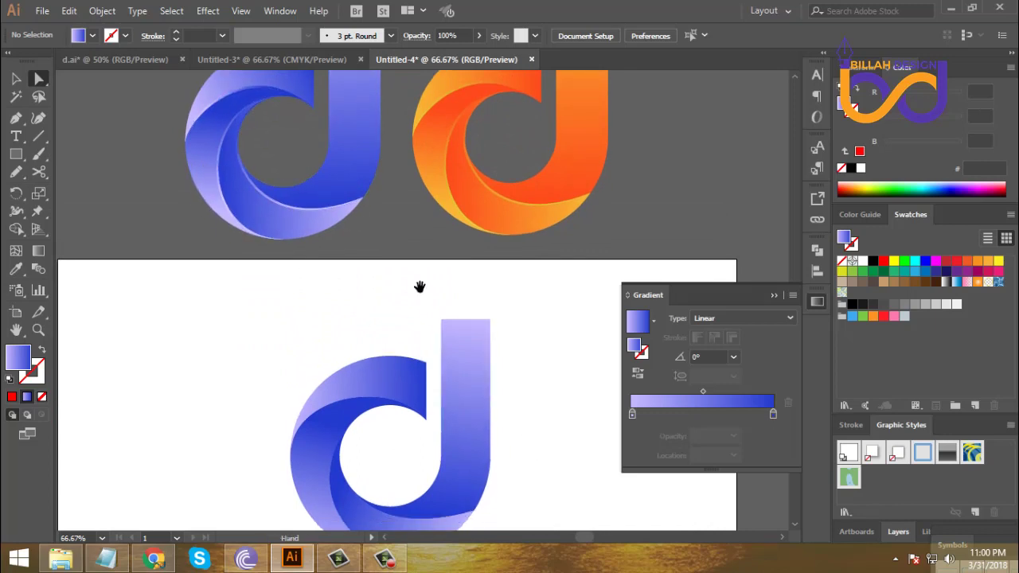
drag(416, 286, 405, 311)
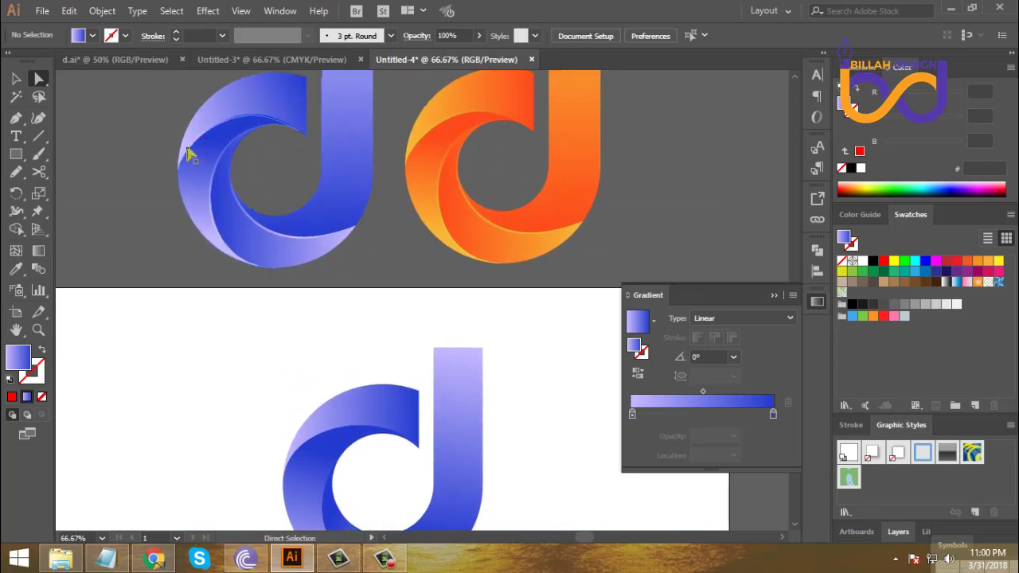
drag(189, 152, 304, 129)
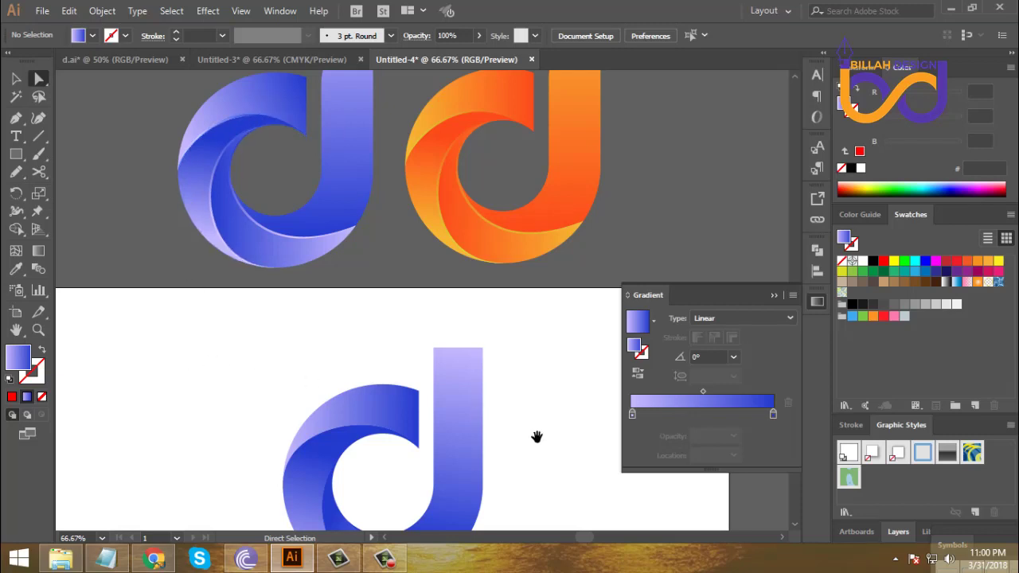
drag(537, 436, 542, 409)
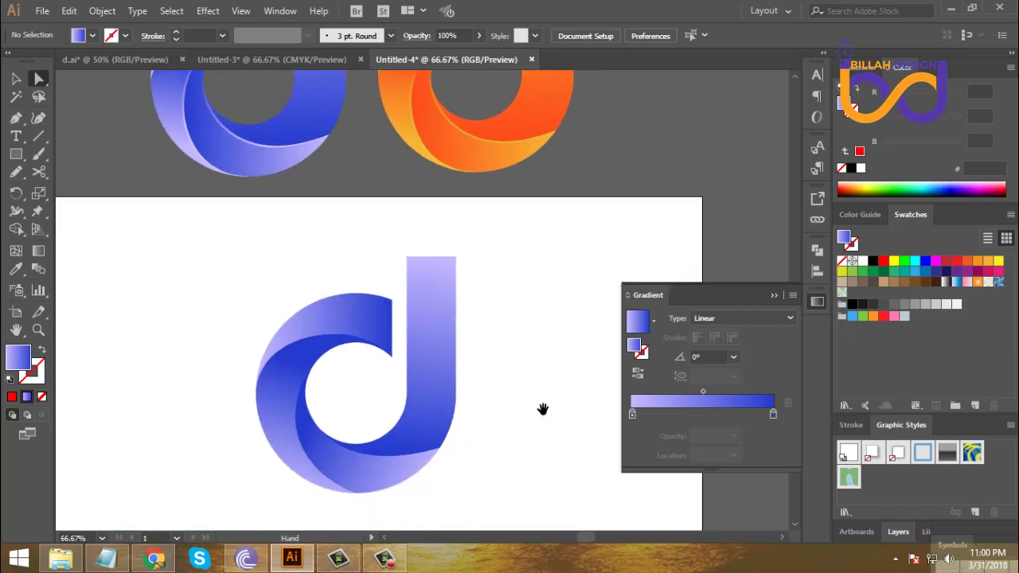
Step: Duplicate the ring's upper segment in place and give the copy a red 1 pt stroke with no fill
click(362, 312)
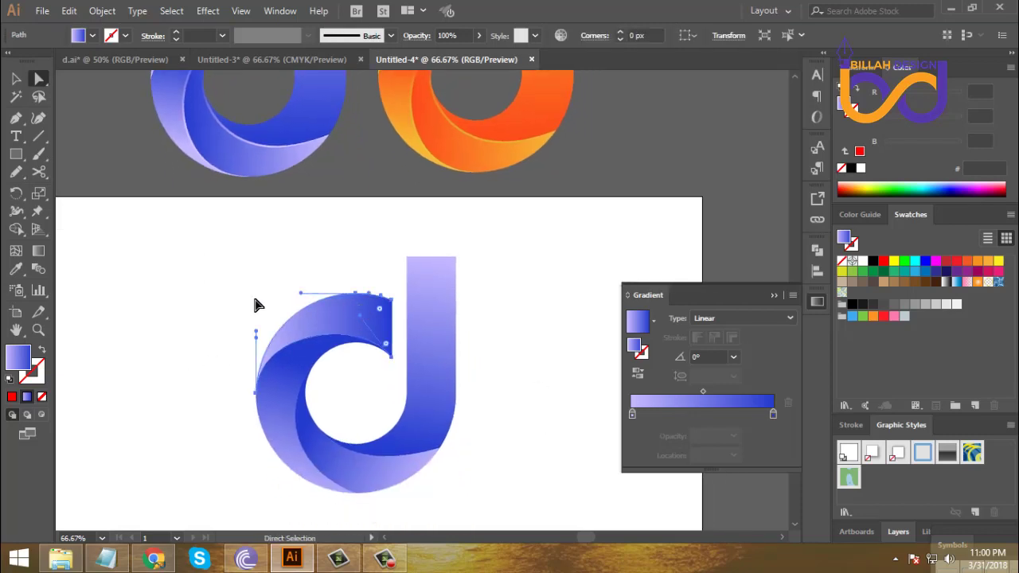
key(ctrl)
click(884, 263)
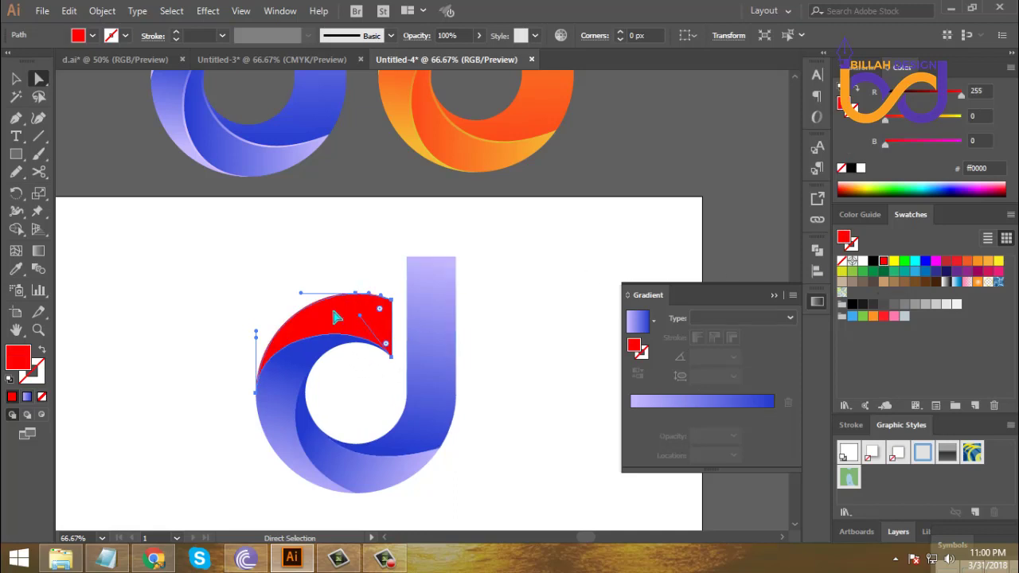
click(391, 355)
click(42, 352)
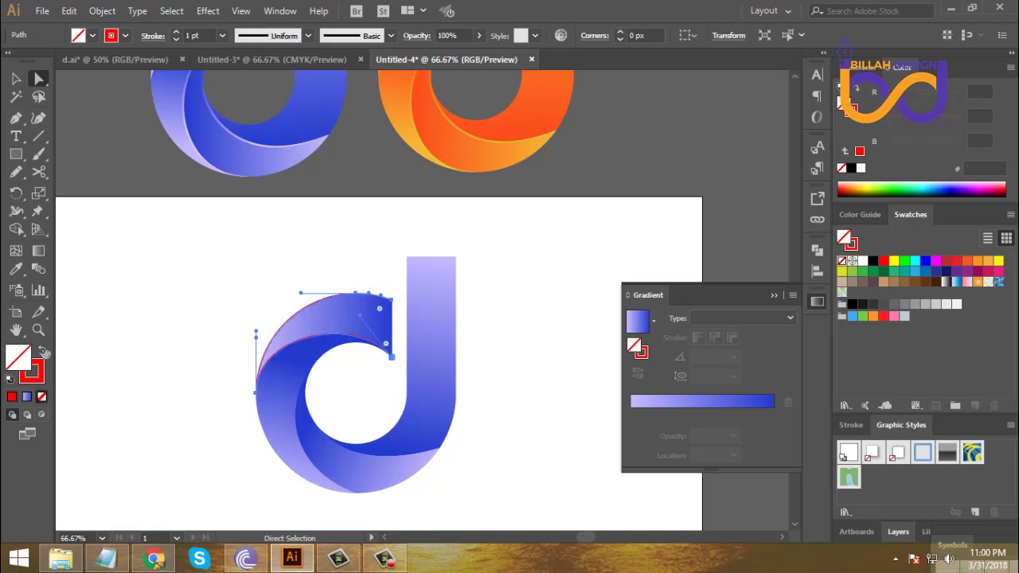
Step: Cut the red outline with the Scissors tool at its left tip and at the lower corner of the cut end
key(ctrl+plus)
key(ctrl+plus)
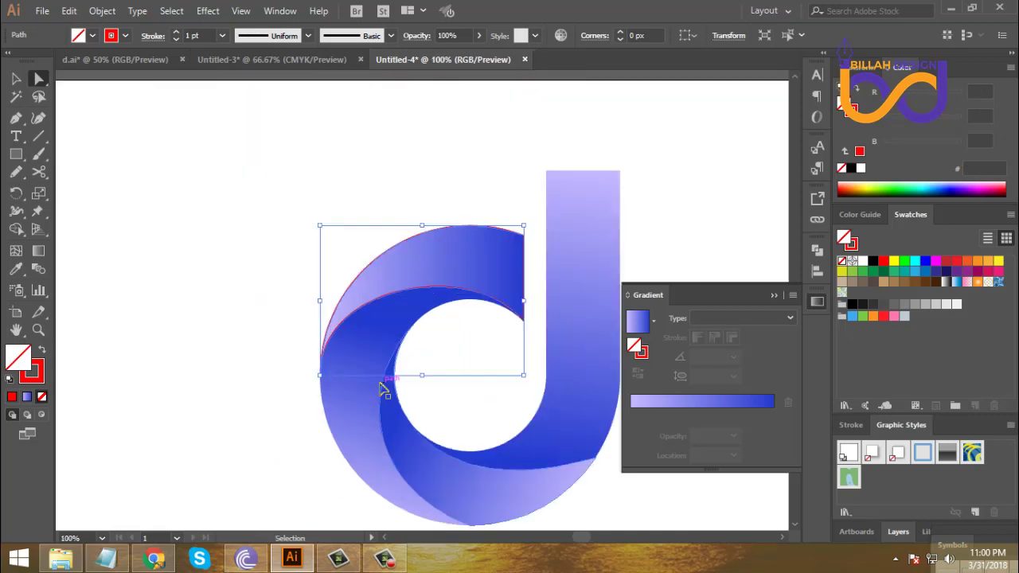
click(39, 173)
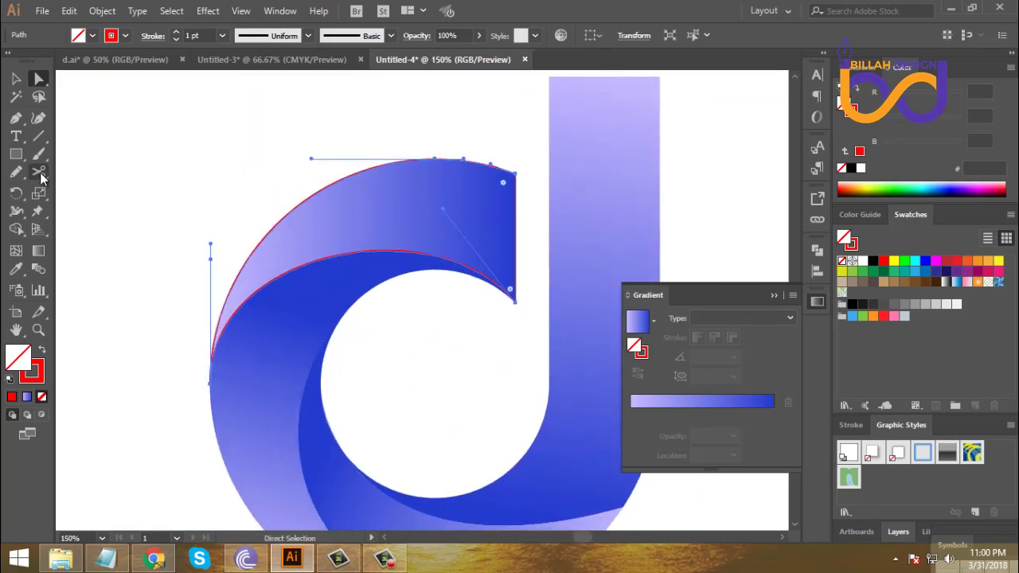
click(211, 375)
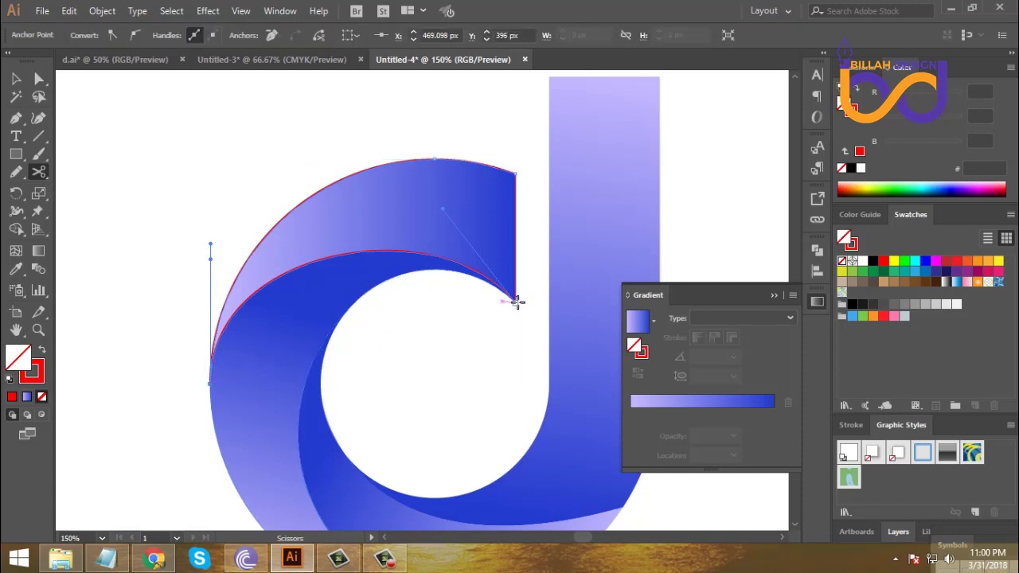
click(518, 302)
click(39, 78)
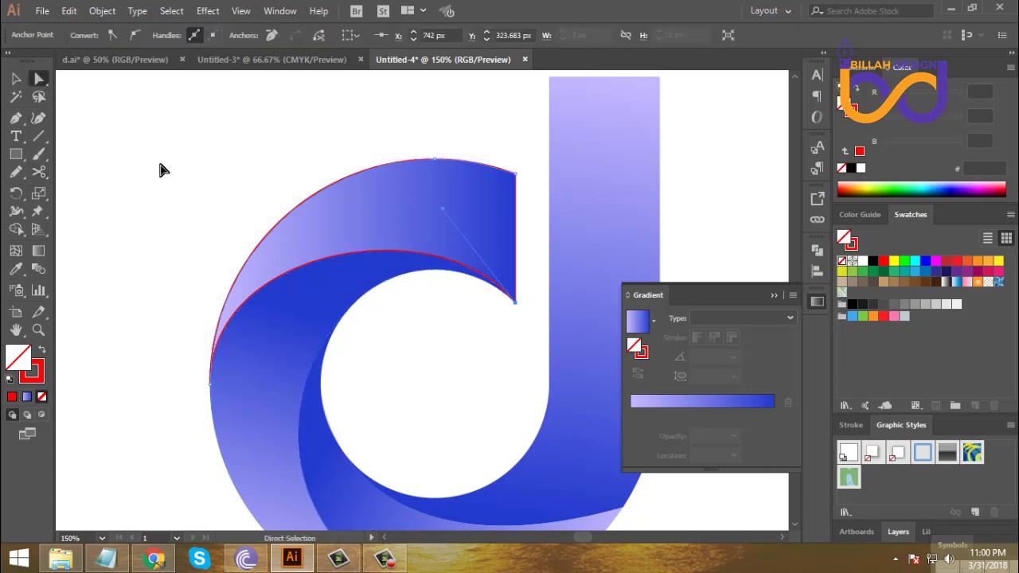
click(159, 169)
Step: Delete the outer part of the red outline, keeping only the inner curve between the upper and left segments
click(466, 268)
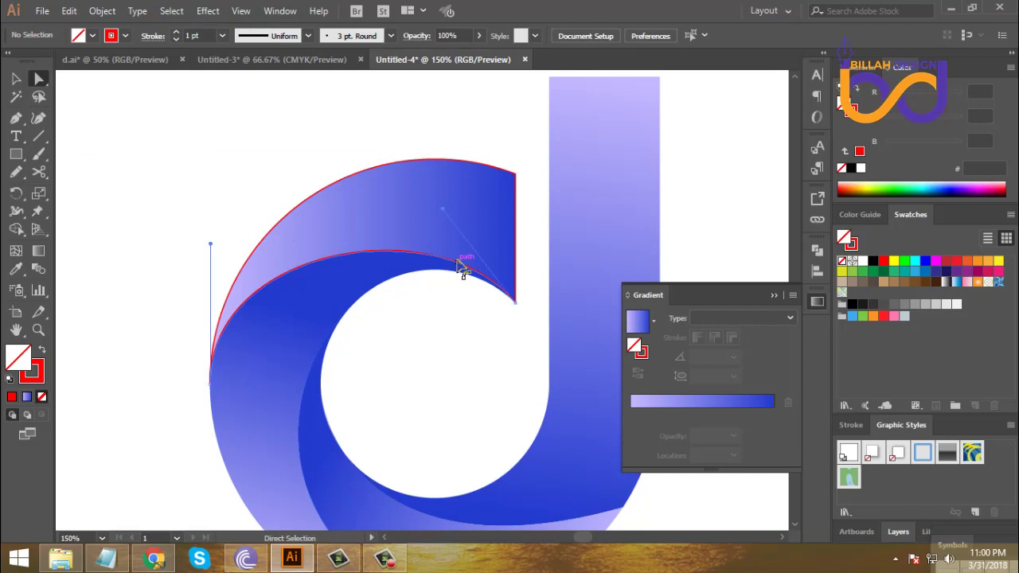
click(519, 211)
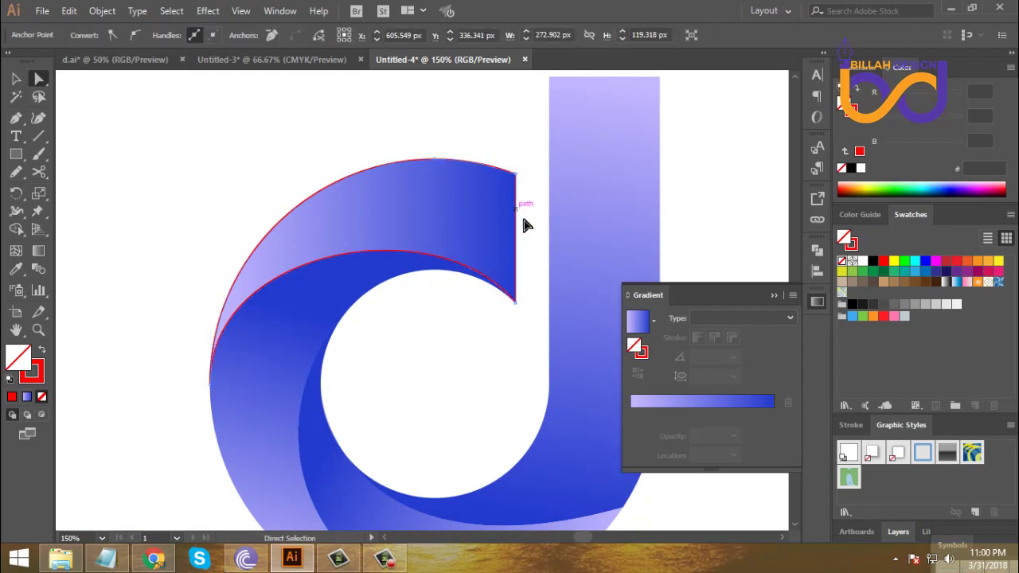
click(479, 367)
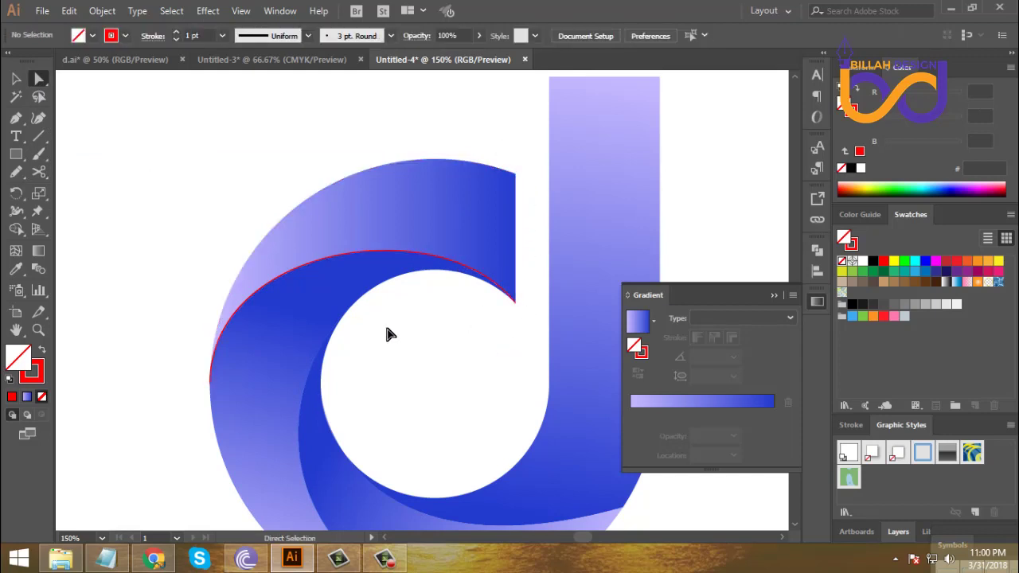
click(16, 78)
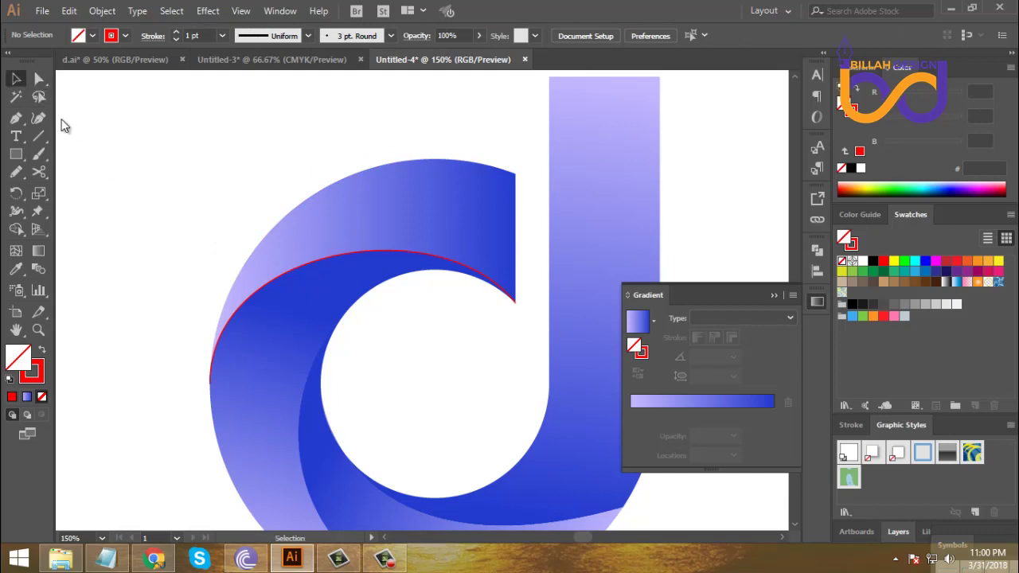
Step: Ungroup the d artwork to make the red curve separately selectable
click(341, 265)
click(429, 343)
click(406, 257)
click(416, 335)
click(489, 283)
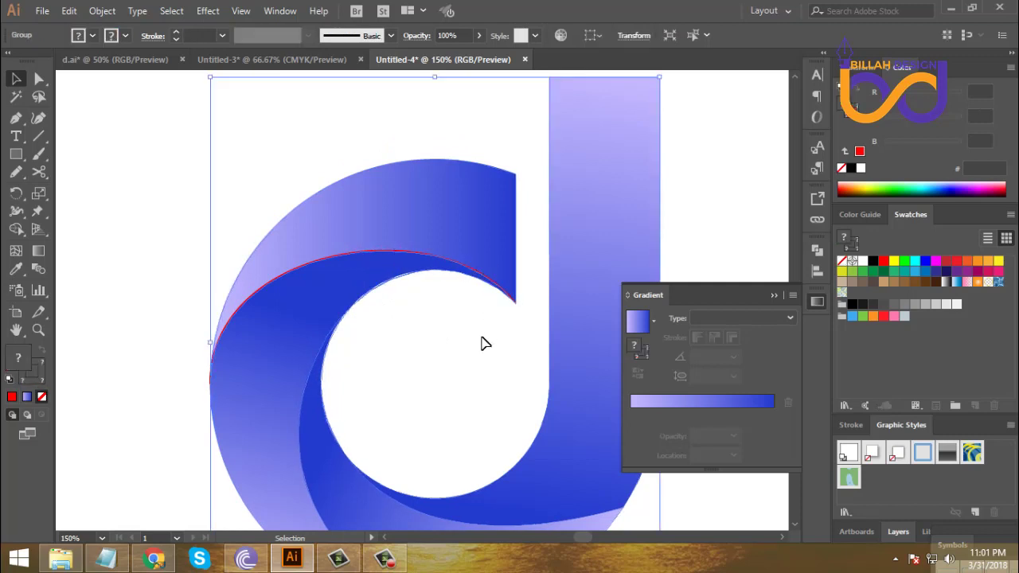
click(382, 326)
click(315, 318)
right_click(415, 358)
click(453, 240)
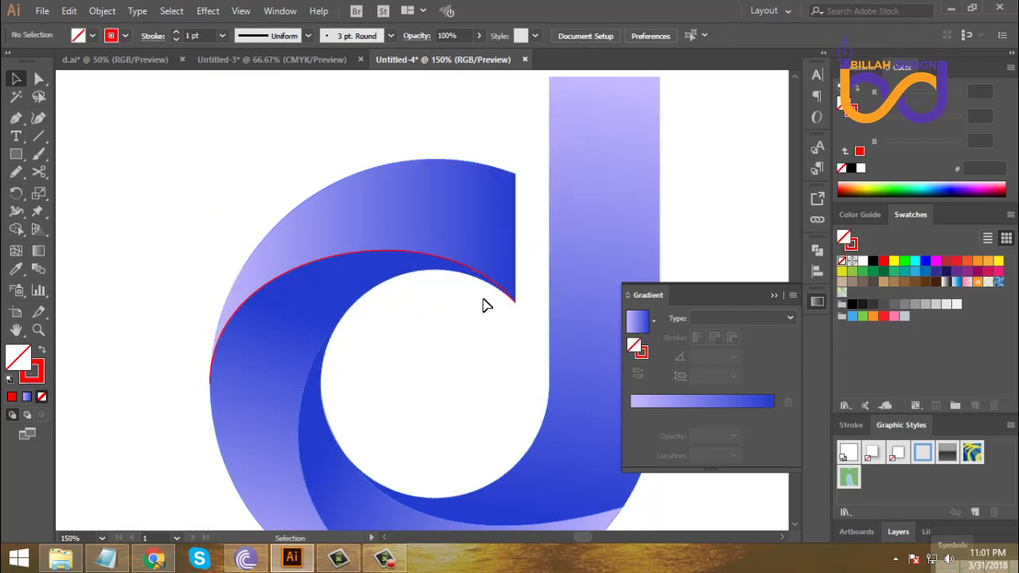
Step: Set the stroke weight of the red curve between the upper and left segments to 5 pt
click(483, 280)
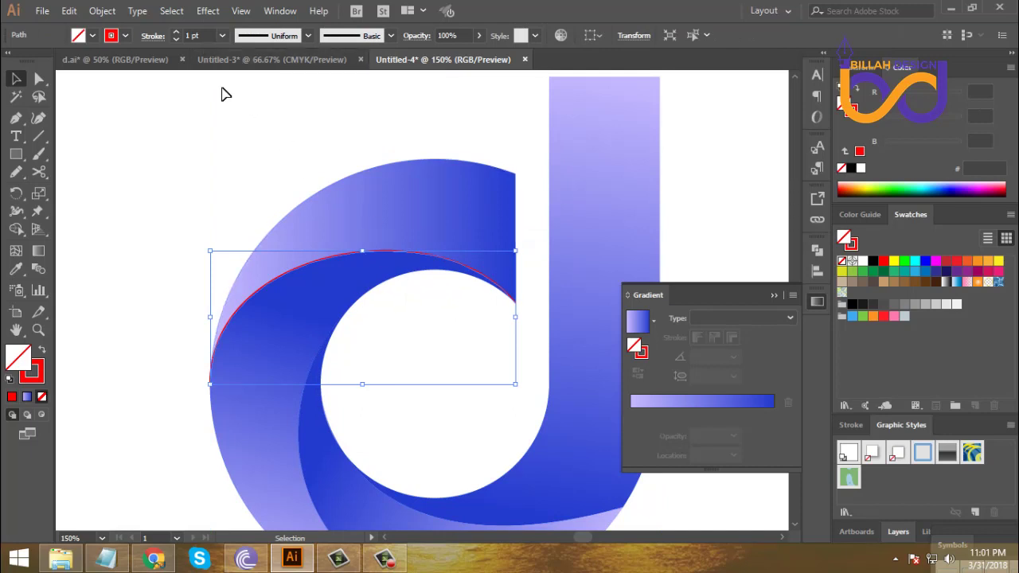
click(176, 32)
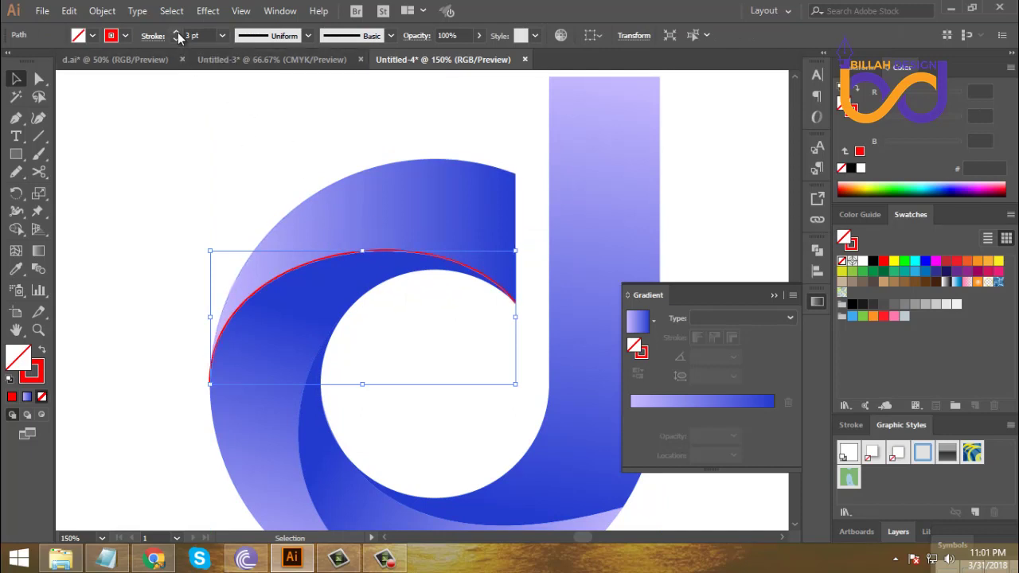
click(176, 31)
click(176, 32)
click(176, 32)
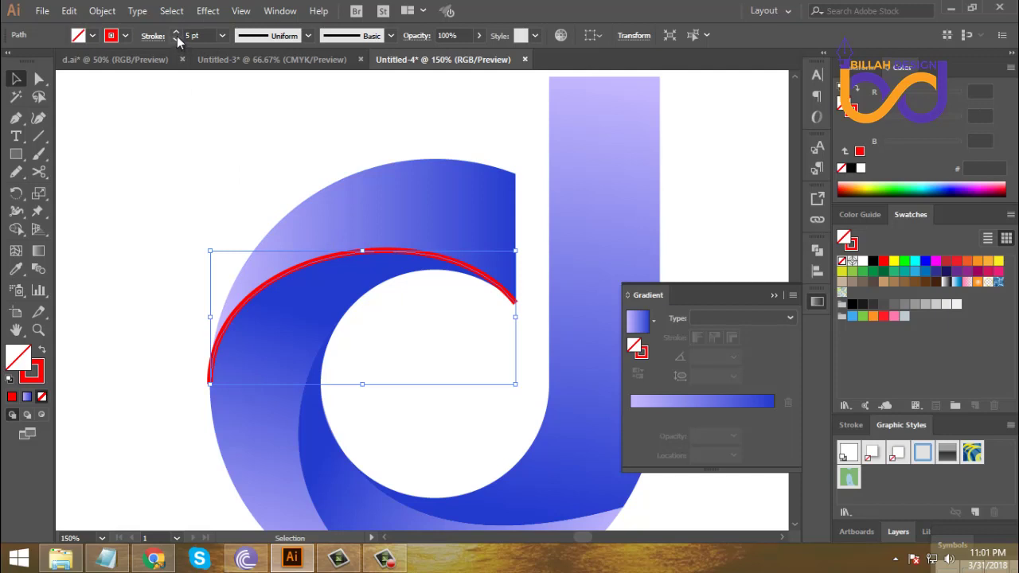
click(175, 38)
click(125, 211)
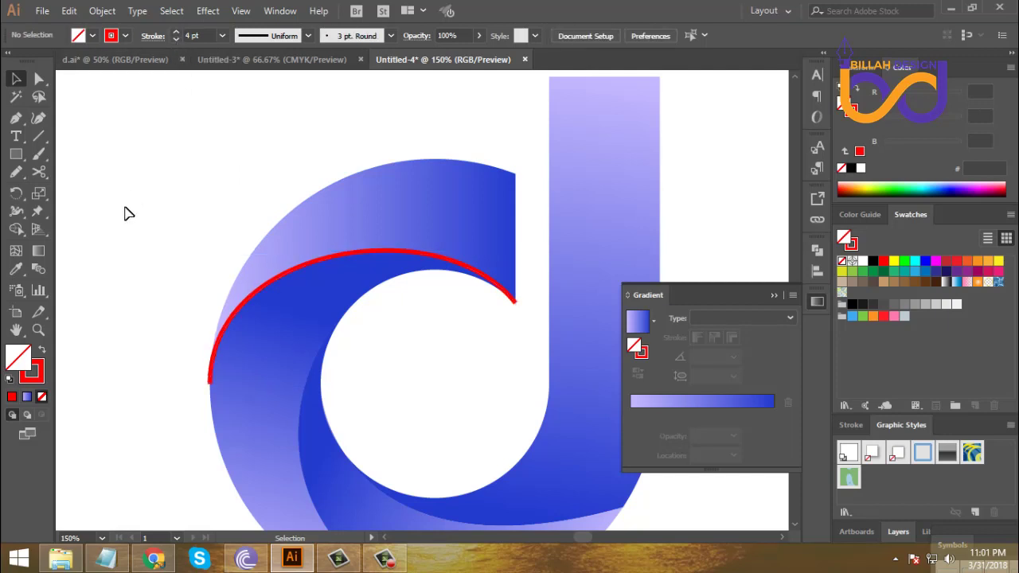
click(267, 284)
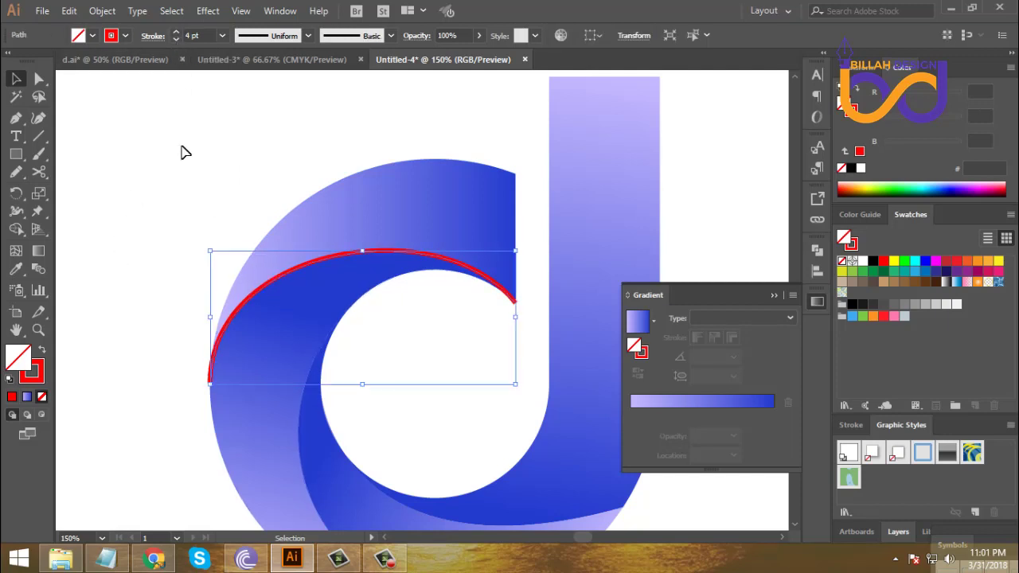
click(176, 32)
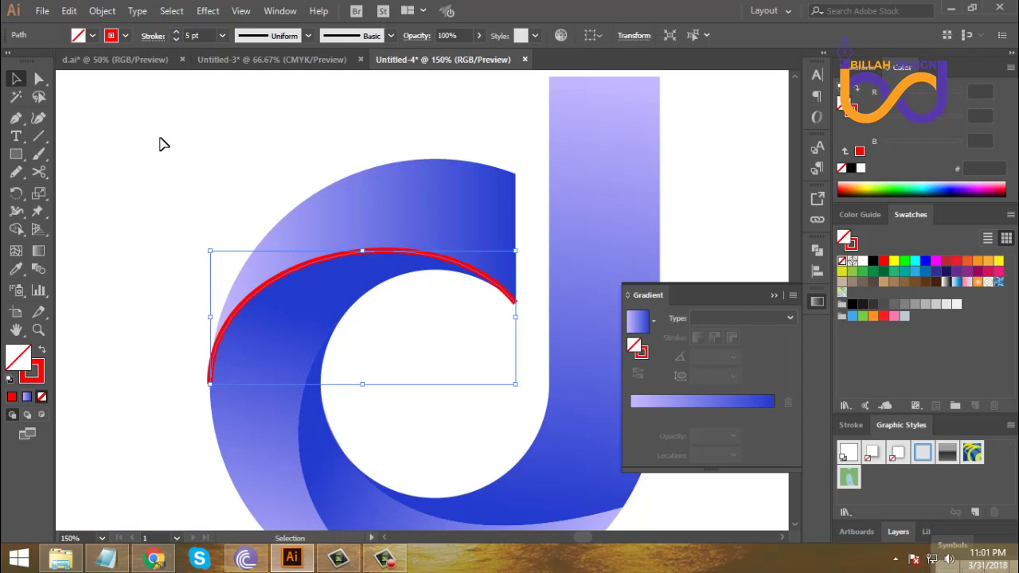
Step: Give the red curve the lens-shaped width profile tapering at both ends and expand its appearance into a filled shape
click(283, 35)
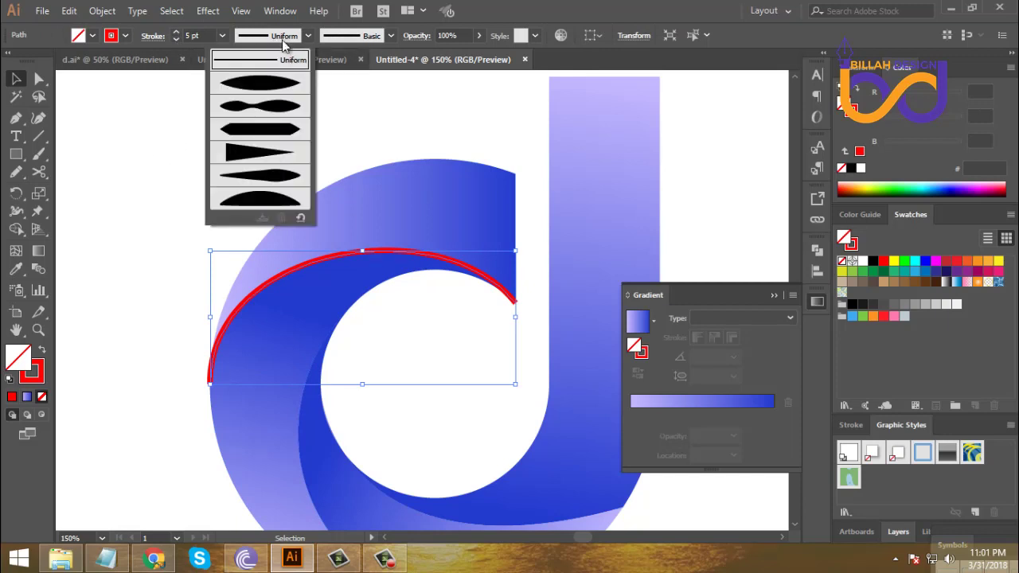
click(258, 89)
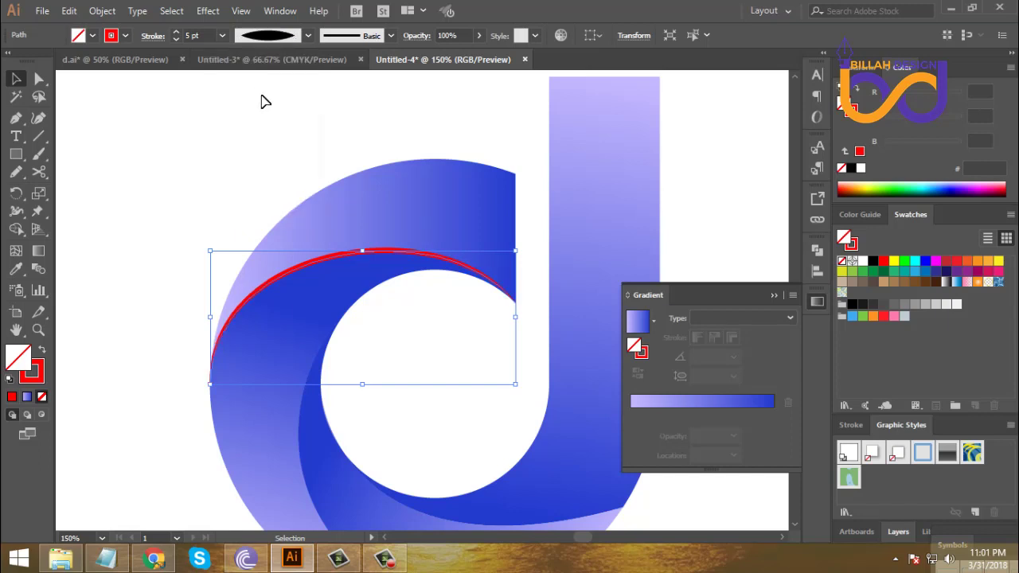
click(102, 10)
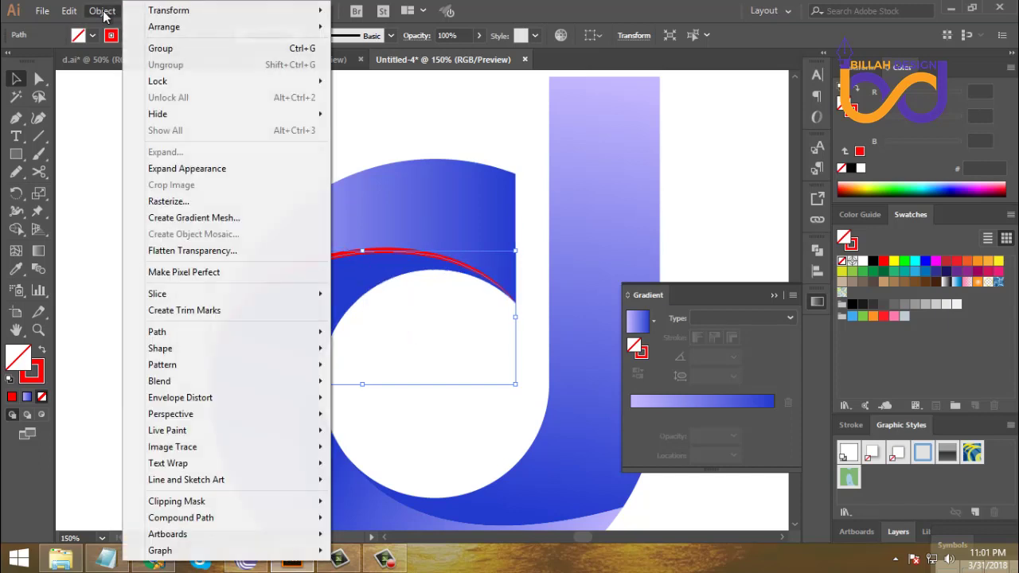
click(187, 169)
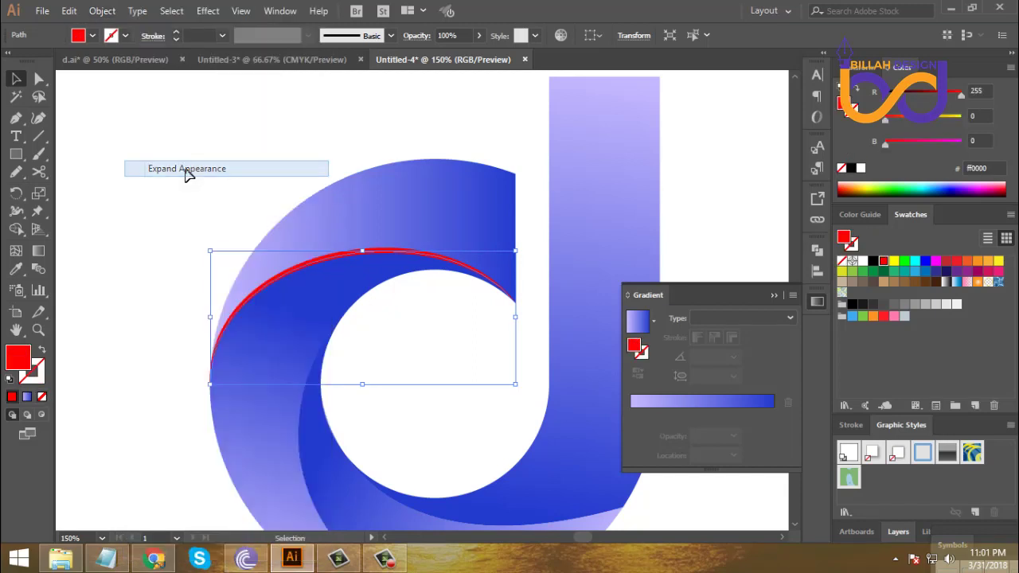
Step: Fill the expanded red sliver with the blue gradient sampled from the ring's upper segment
click(16, 268)
click(312, 228)
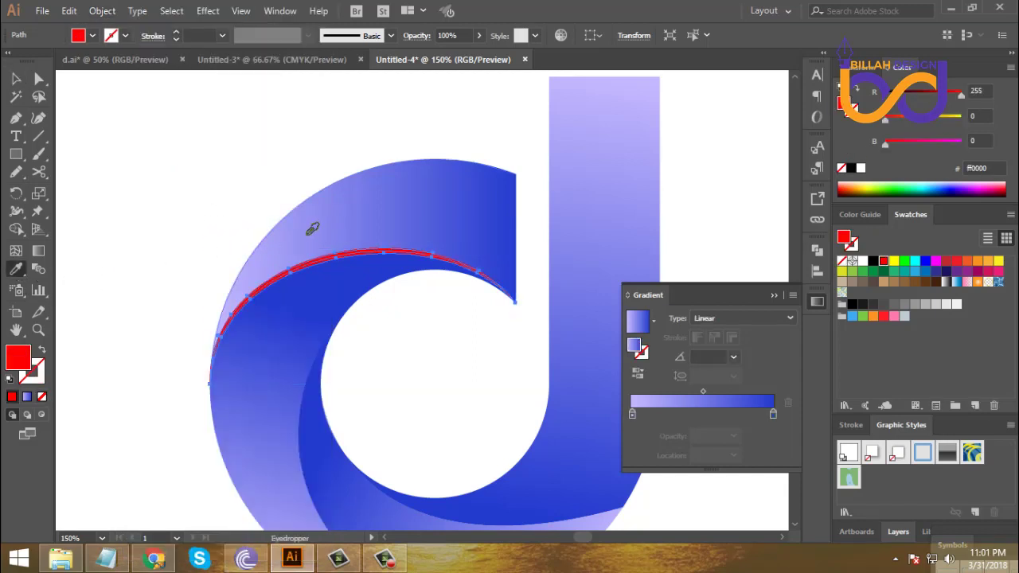
click(17, 79)
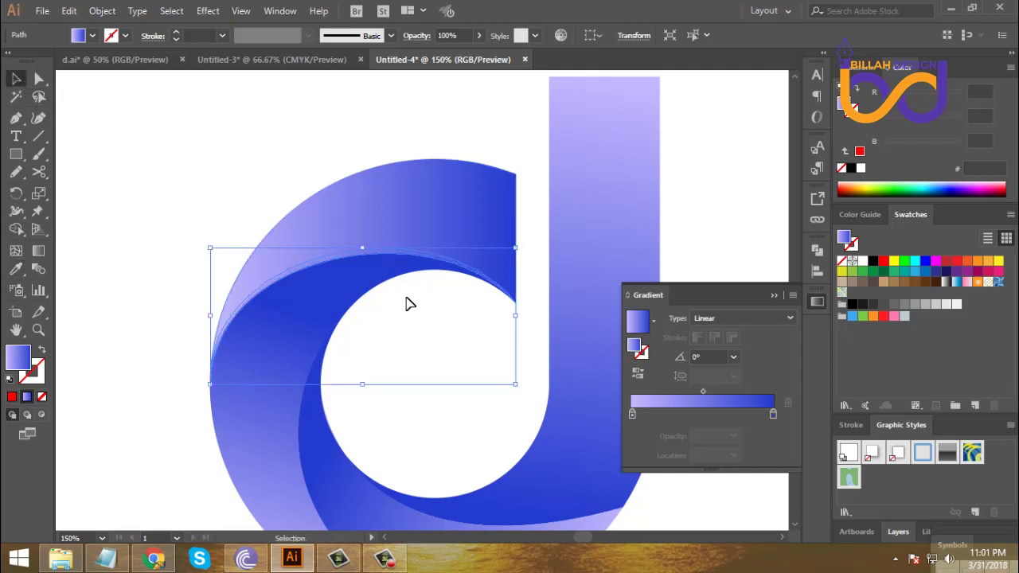
click(412, 336)
click(382, 258)
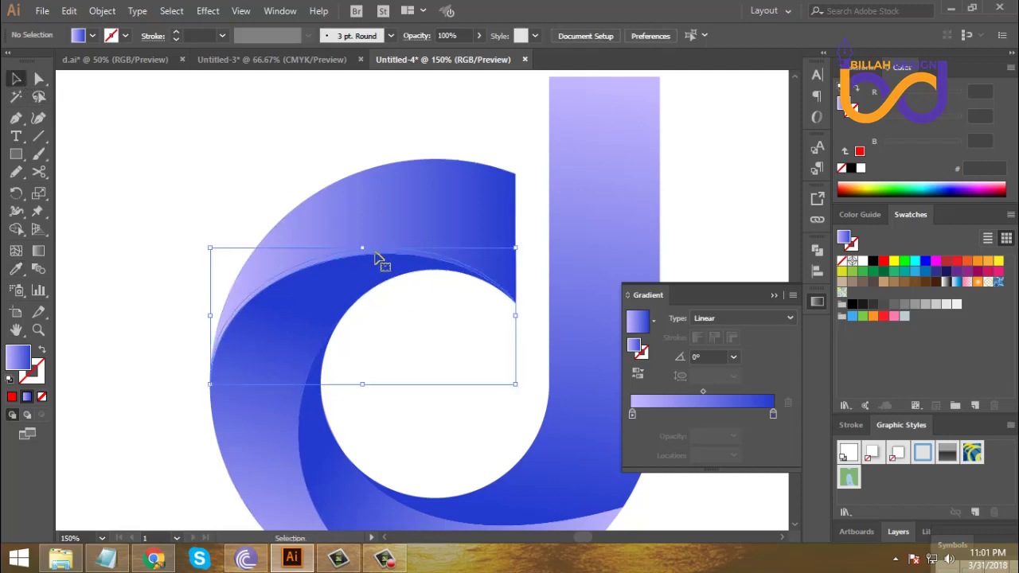
Step: Redraw the sliver's linear gradient along its curve at 24.1°, running from its lower end up toward the cut end, and deselect it
click(39, 251)
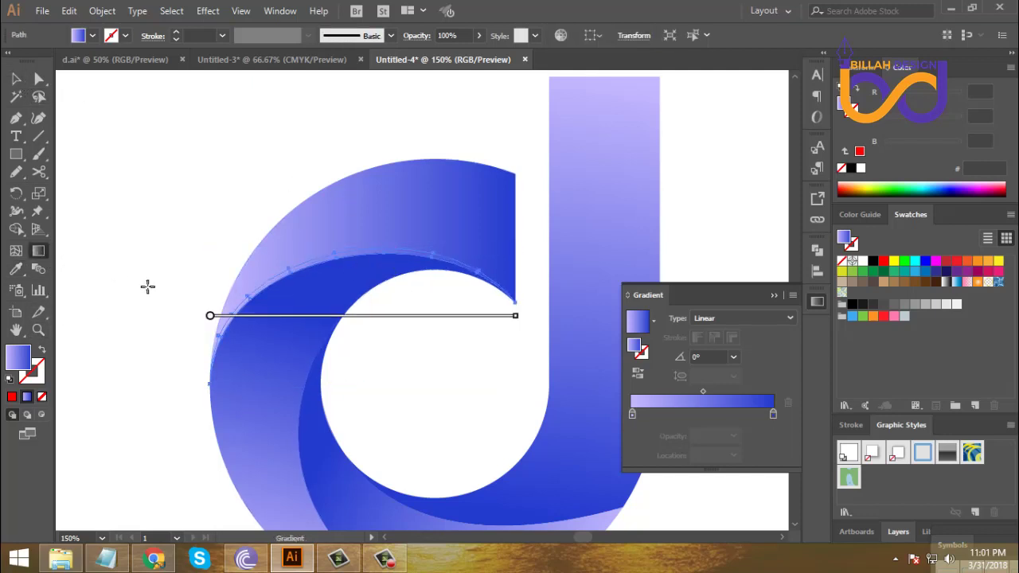
mouse_move(222, 364)
mouse_down()
mouse_move(342, 291)
mouse_move(463, 245)
mouse_move(465, 257)
mouse_up()
mouse_move(308, 330)
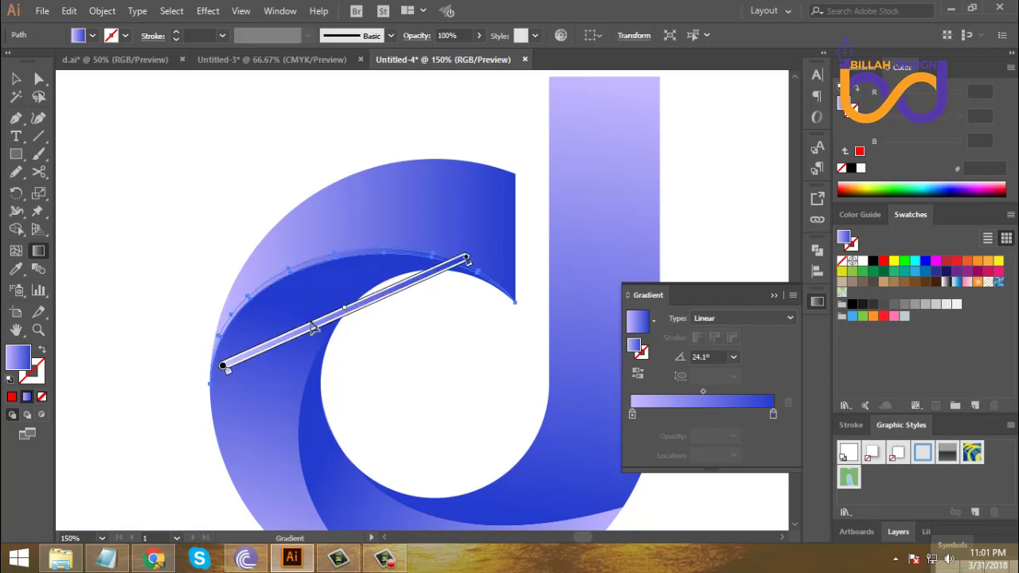
mouse_move(313, 328)
mouse_down()
mouse_move(324, 293)
mouse_move(351, 312)
mouse_move(366, 287)
mouse_up()
click(40, 77)
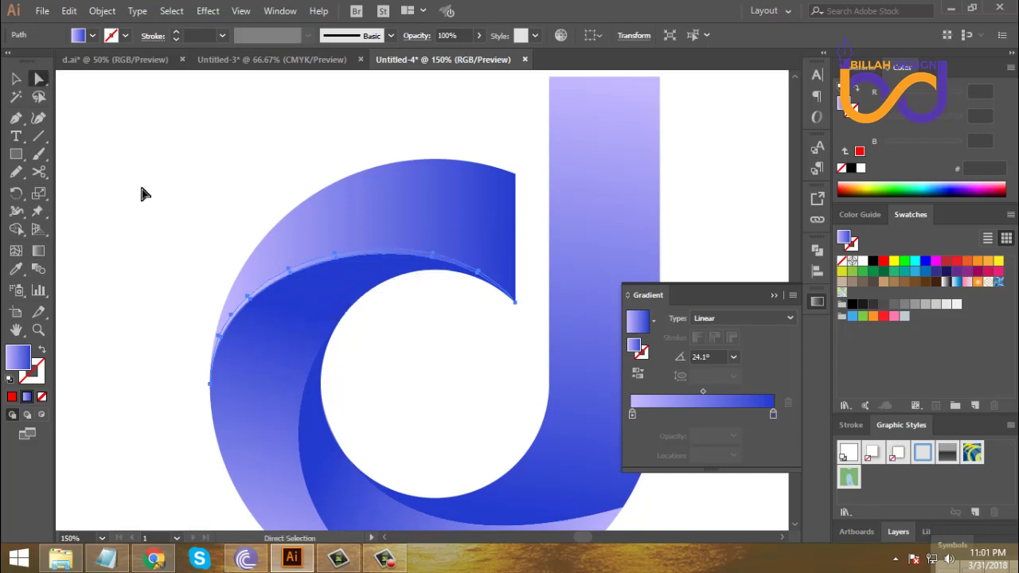
click(141, 194)
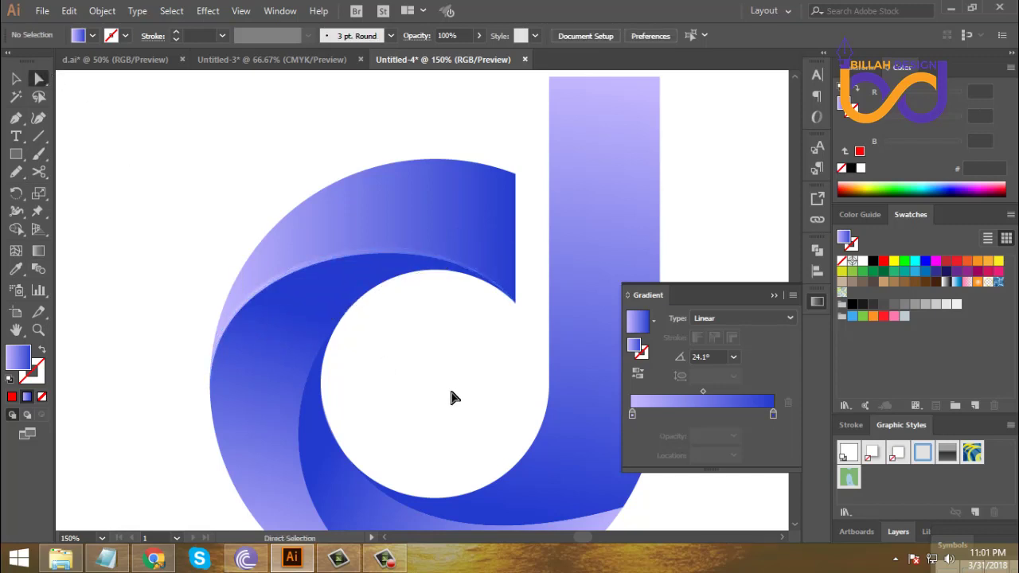
Step: Duplicate the ring's left segment in place and give the copy a red stroke with no fill
drag(470, 398, 458, 329)
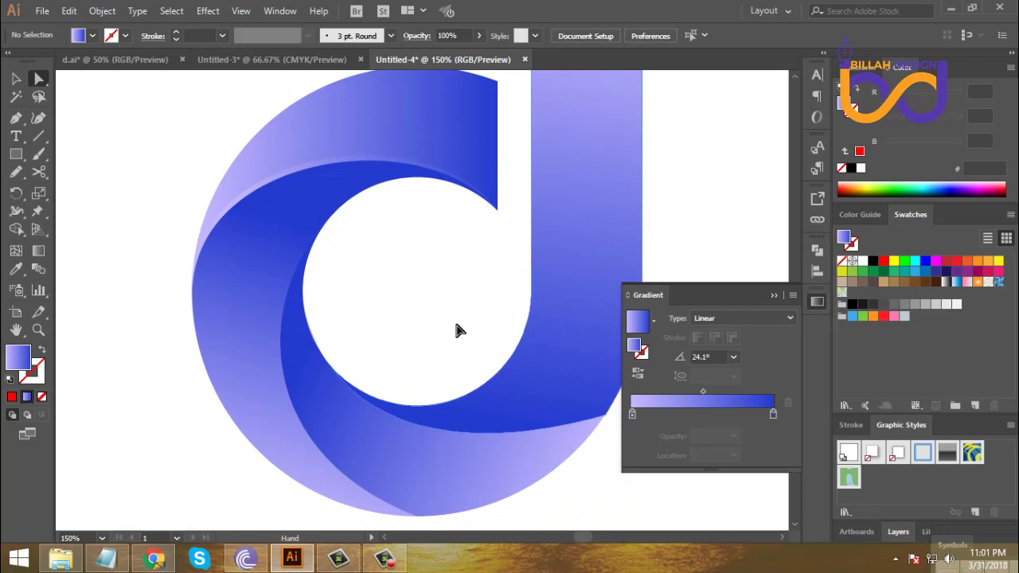
click(268, 234)
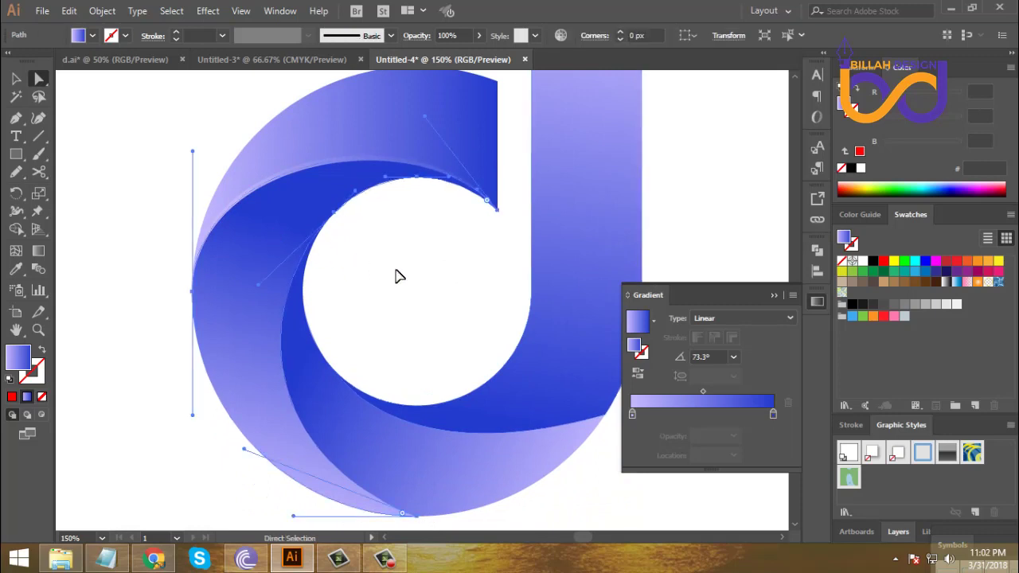
key(v)
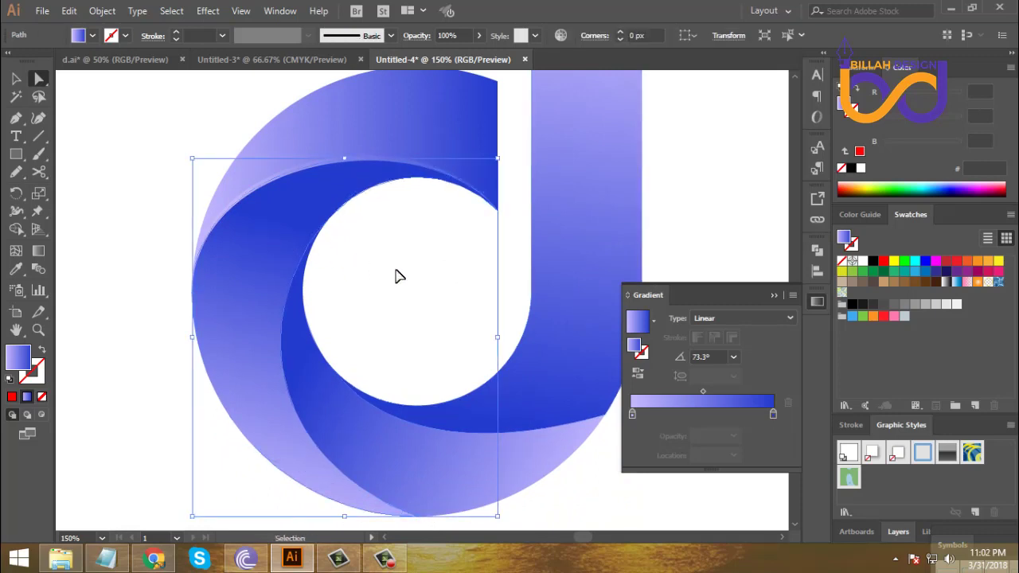
key(a)
click(883, 262)
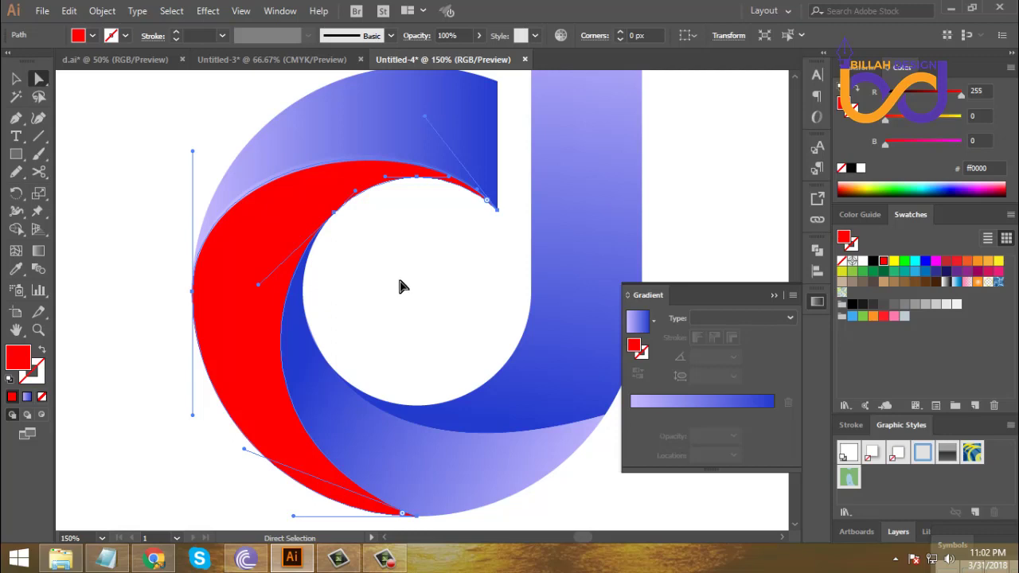
click(42, 351)
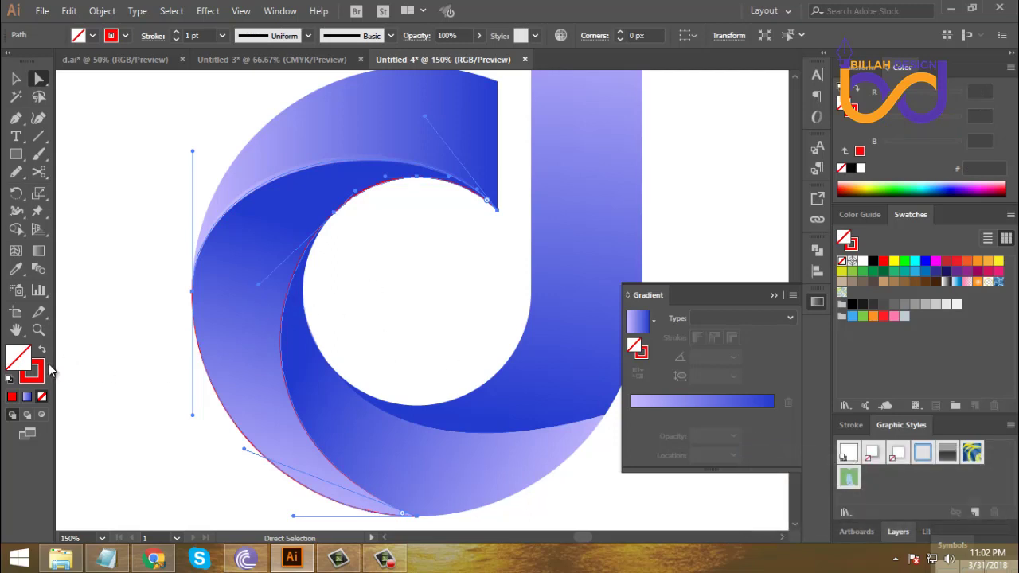
Step: Set the left segment's red outline to 5 pt and bring it to the front
click(177, 33)
click(177, 33)
click(177, 33)
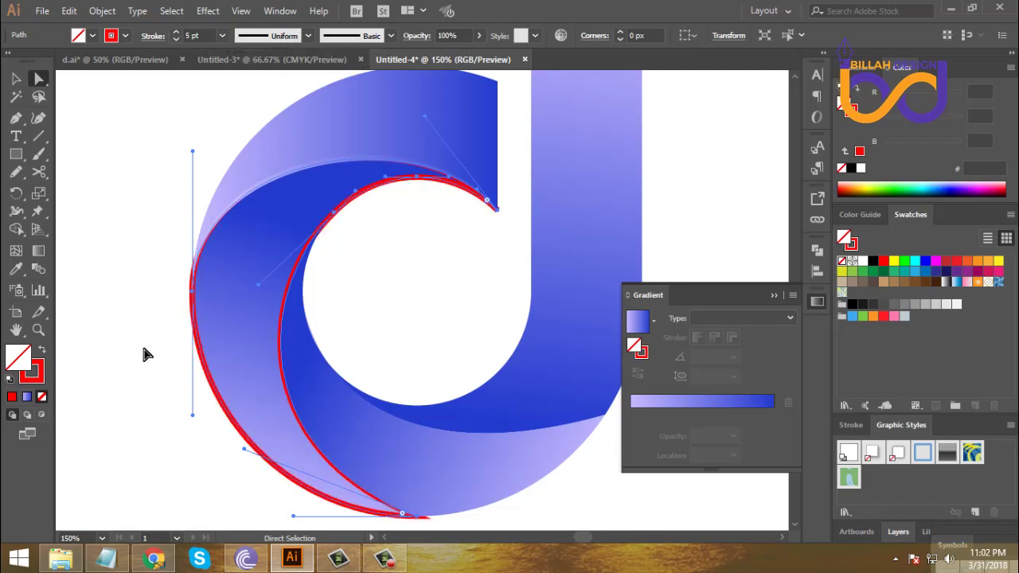
drag(393, 297, 371, 268)
right_click(371, 268)
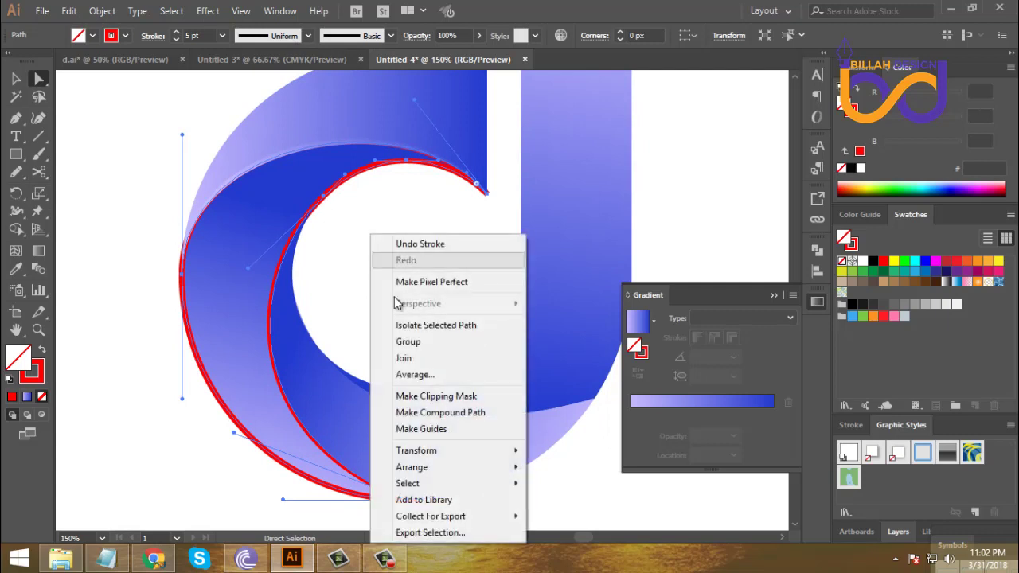
mouse_move(417, 469)
click(586, 483)
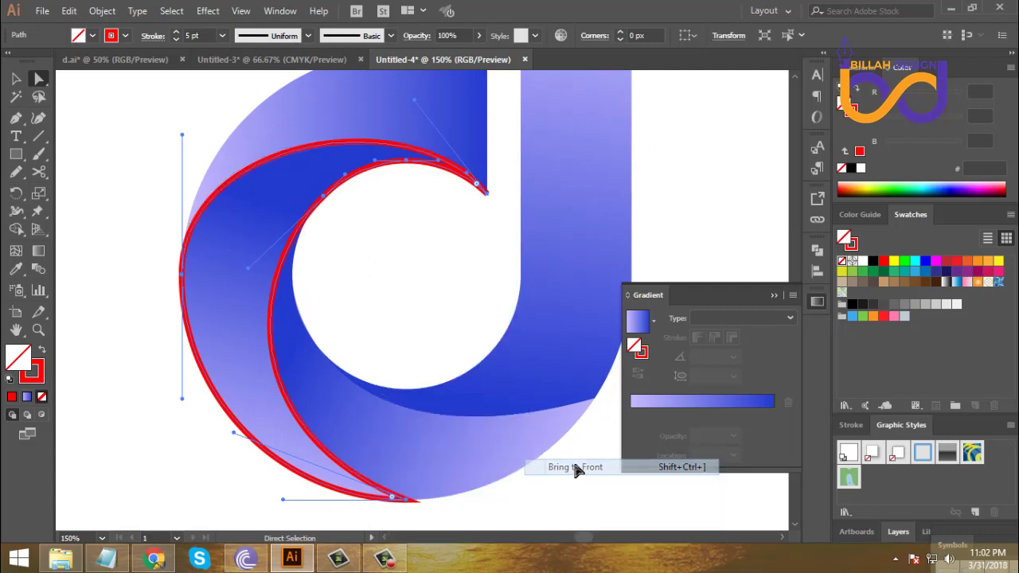
Step: Cut the red outline with the Scissors tool at its upper and lower tips and delete the outer part, keeping the inner curve
click(39, 173)
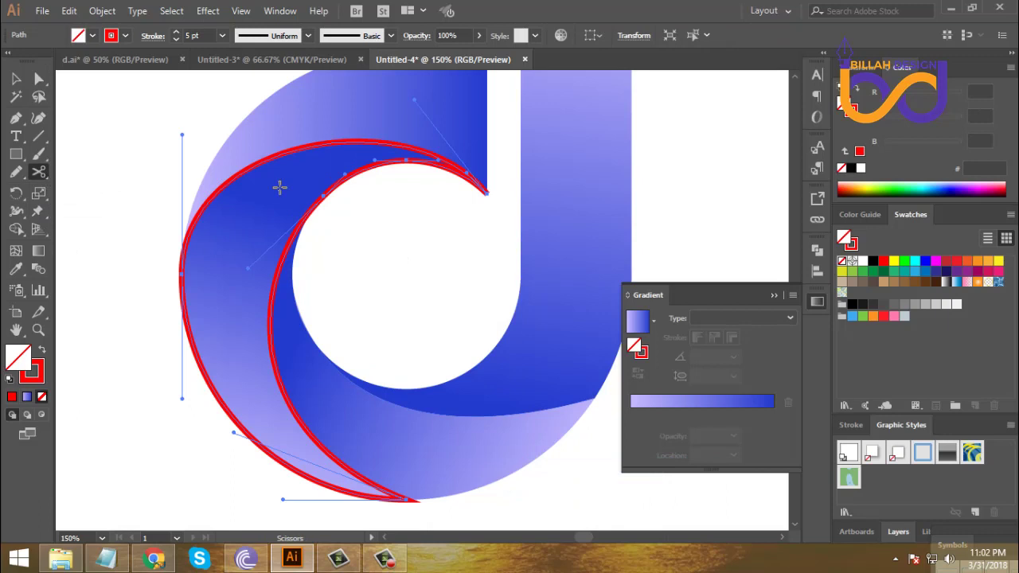
click(486, 192)
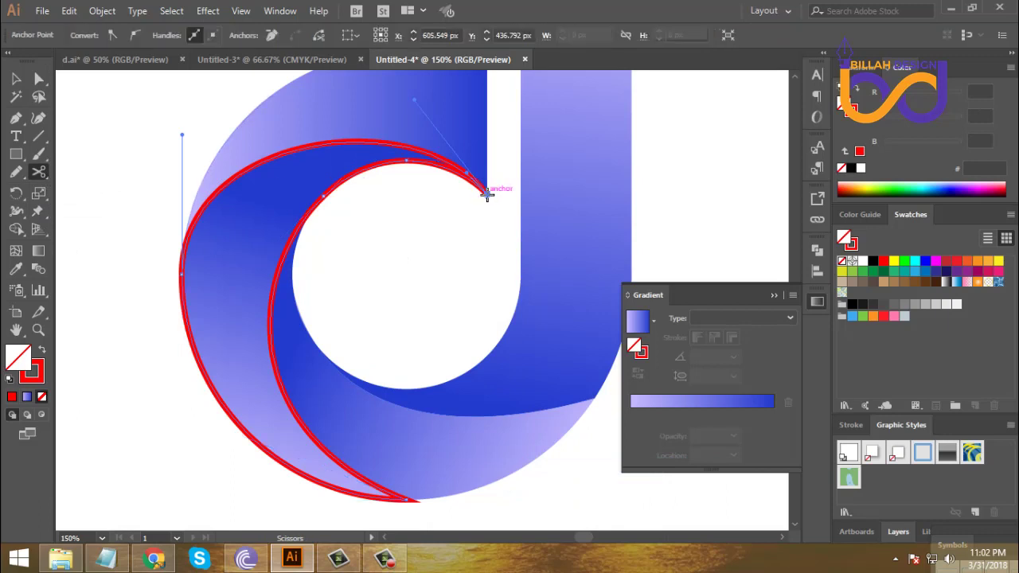
click(406, 499)
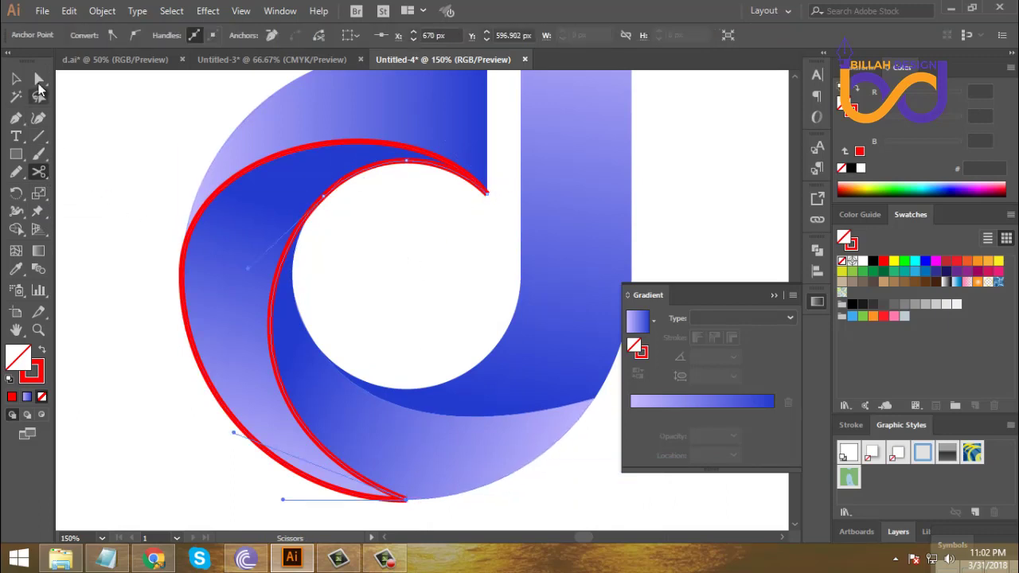
click(38, 78)
click(127, 309)
click(182, 275)
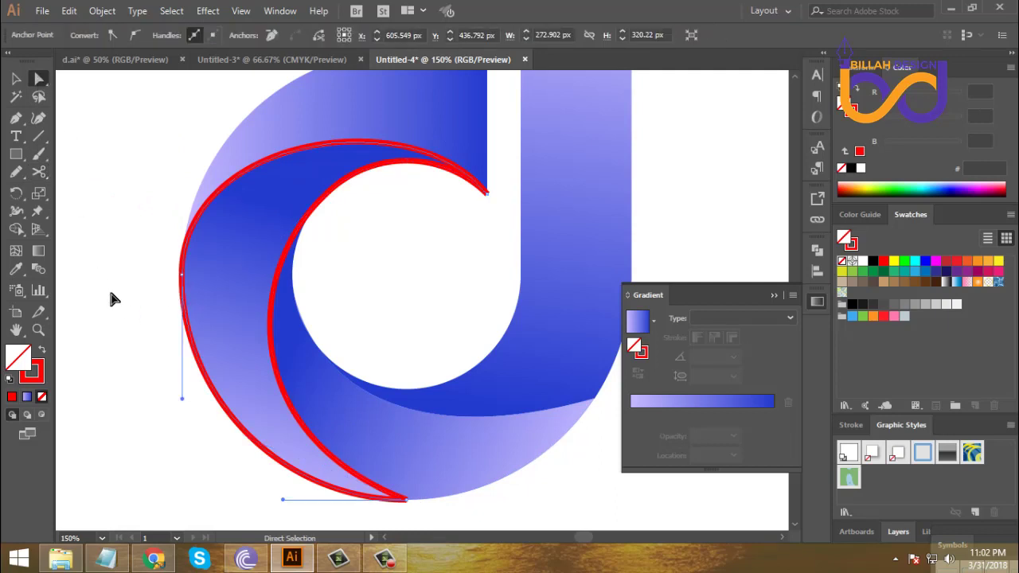
key(Delete)
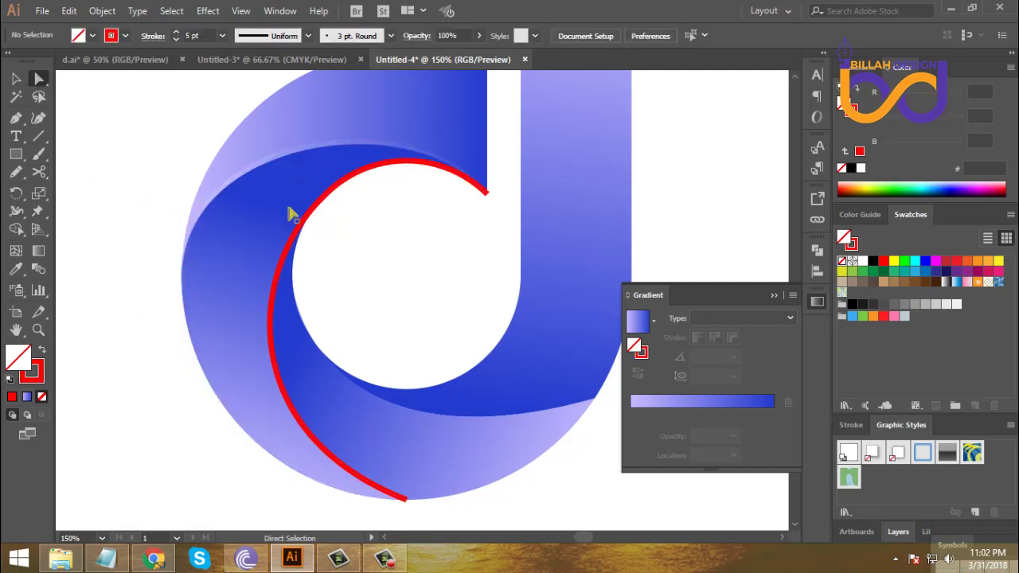
Step: Apply the lens-shaped width profile to the remaining red curve along the left segment's inner edge
click(16, 78)
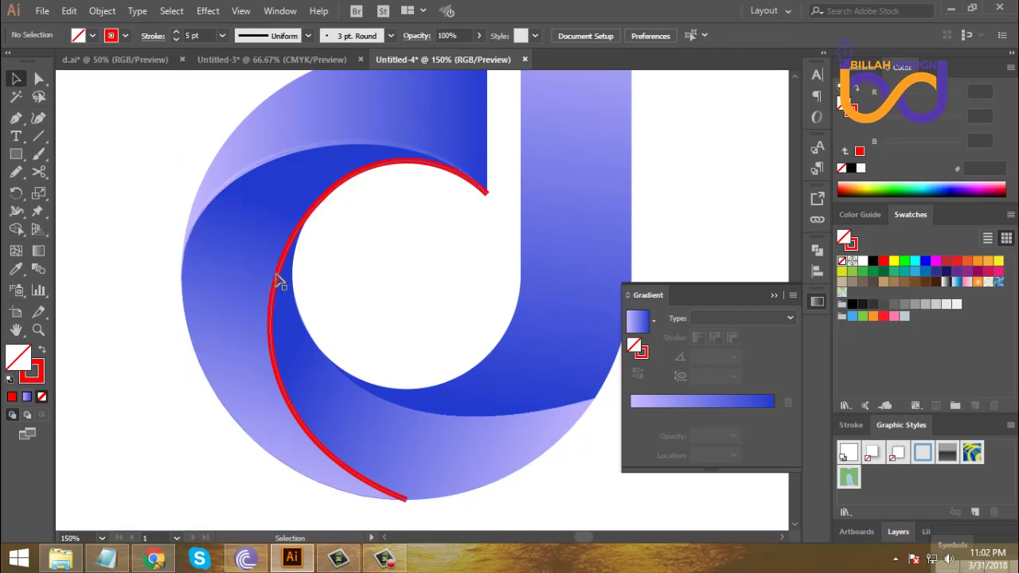
click(274, 279)
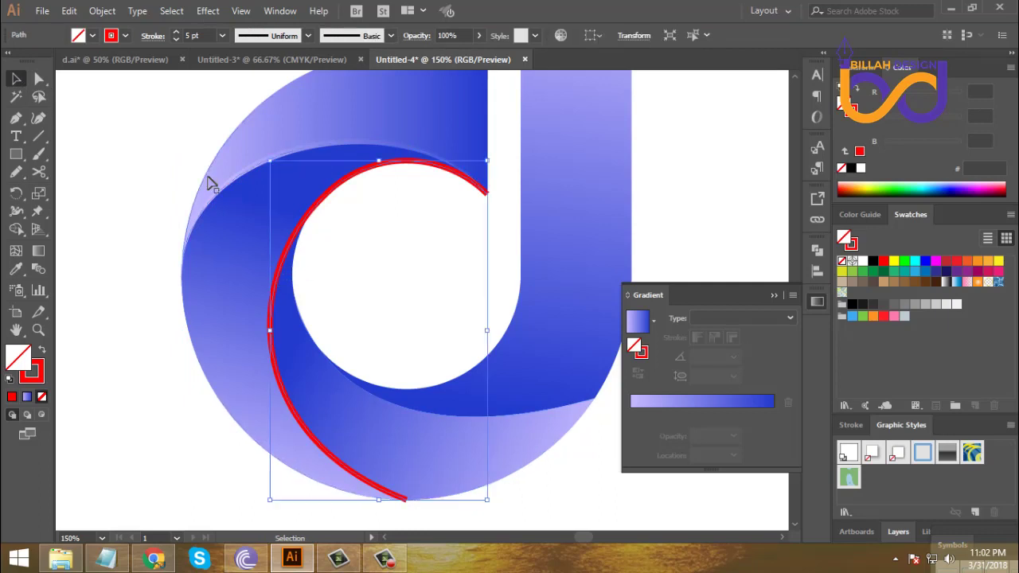
click(283, 40)
click(266, 92)
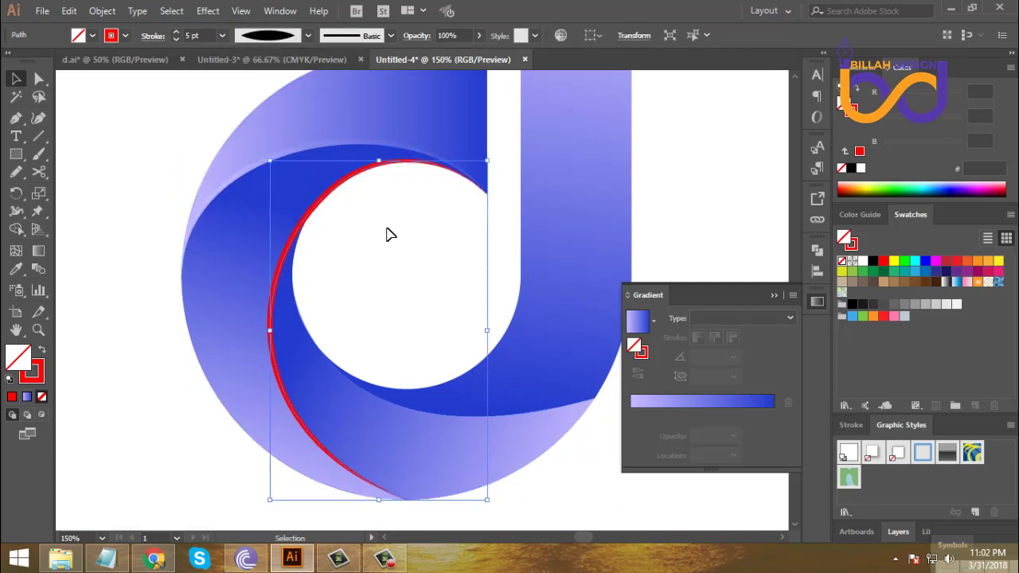
Step: Expand the appearance of the left segment's red curve and fill it with the blue gradient sampled from the upper edge highlight
click(101, 11)
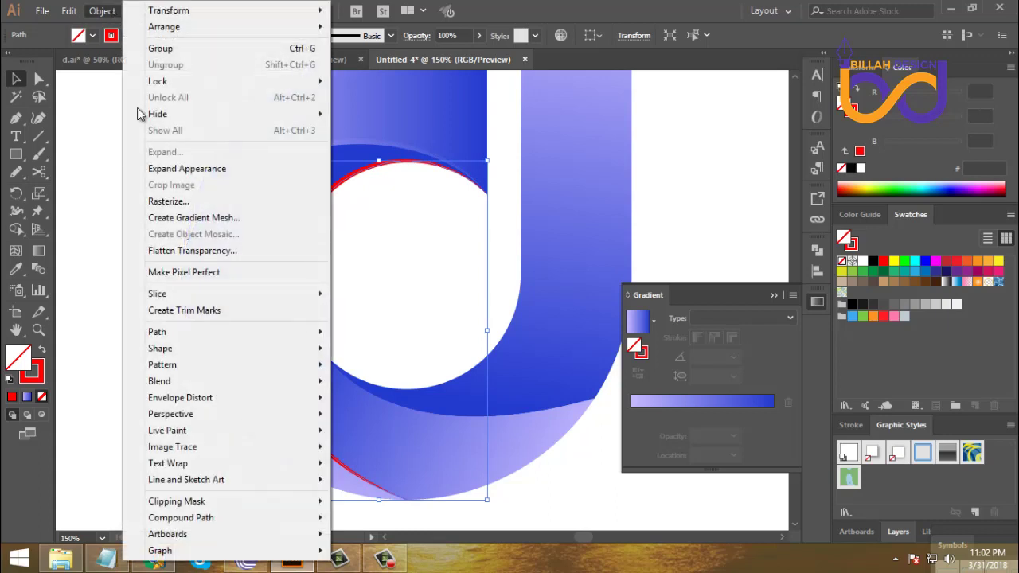
click(183, 170)
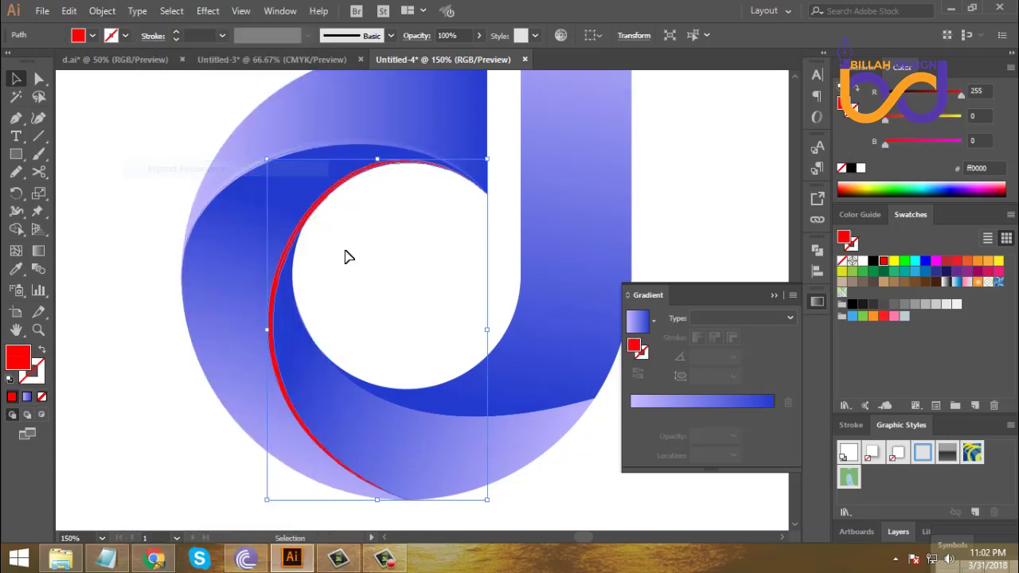
click(16, 270)
click(258, 162)
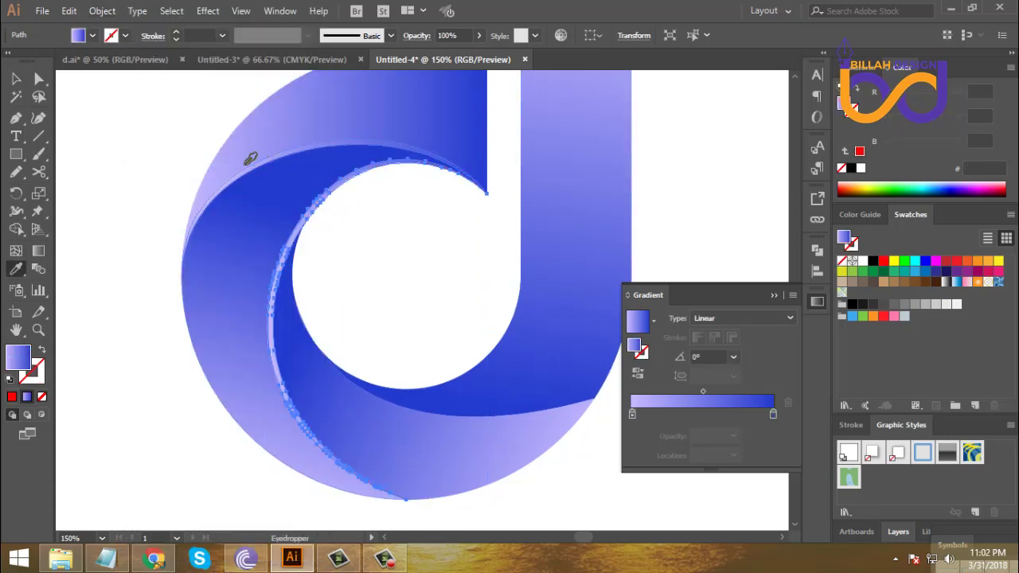
click(16, 78)
click(124, 348)
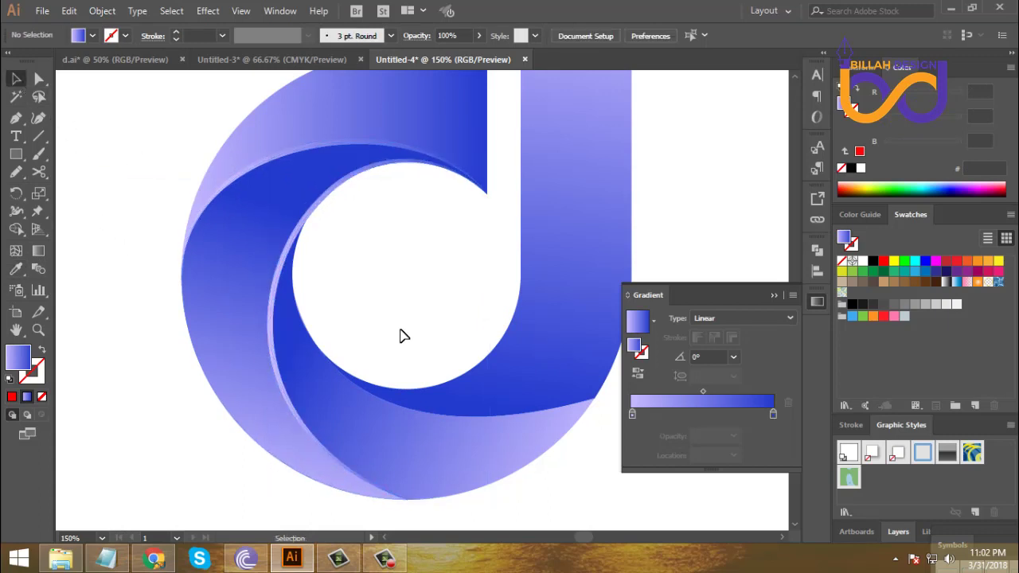
Step: Redirect the left inner-edge highlight's linear gradient to 98.4°, running from light at its lower tip to dark blue near its upper end
drag(414, 323, 381, 298)
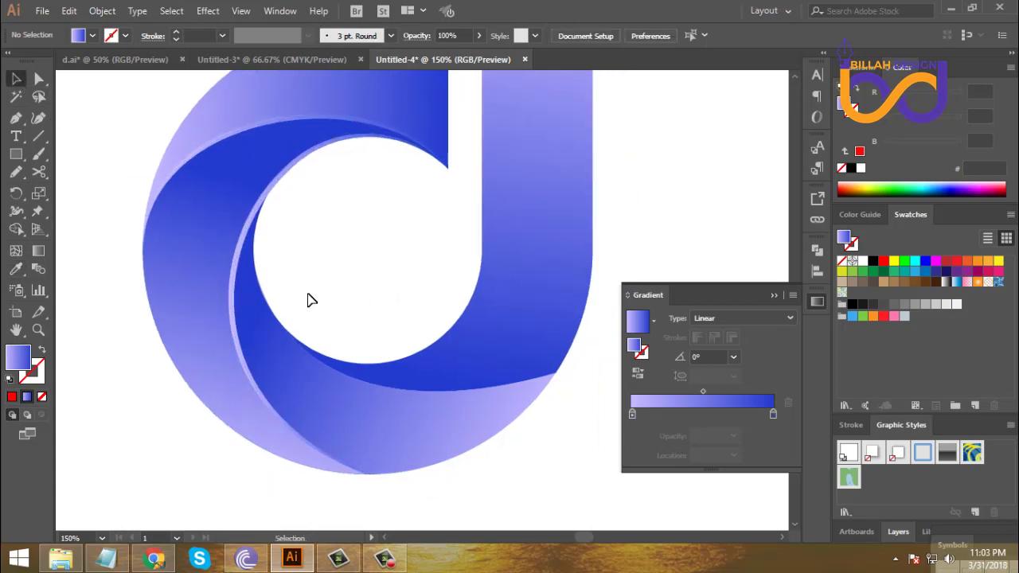
click(239, 278)
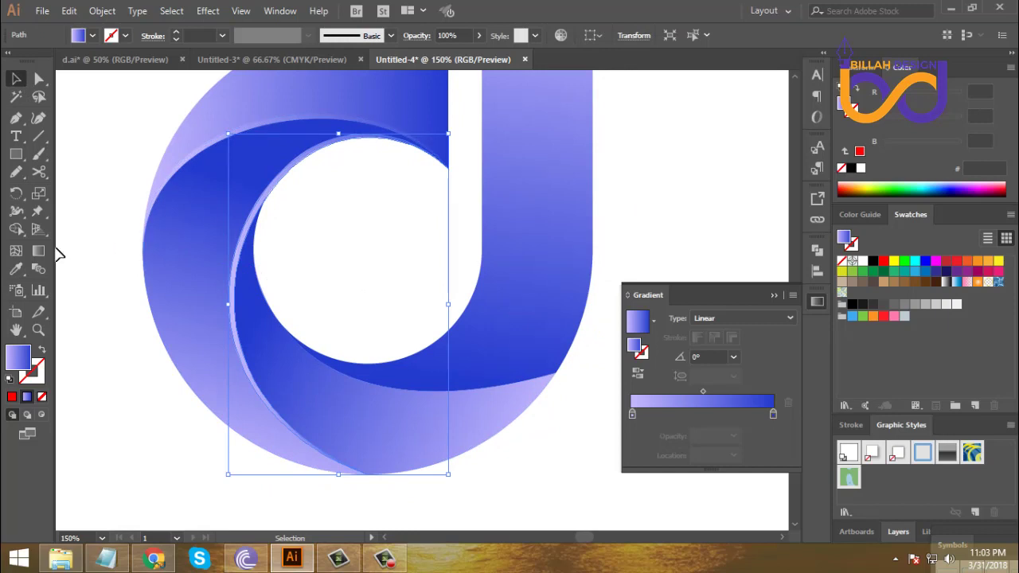
click(39, 250)
mouse_move(332, 464)
mouse_down()
mouse_move(262, 266)
mouse_move(266, 200)
mouse_move(264, 207)
mouse_up()
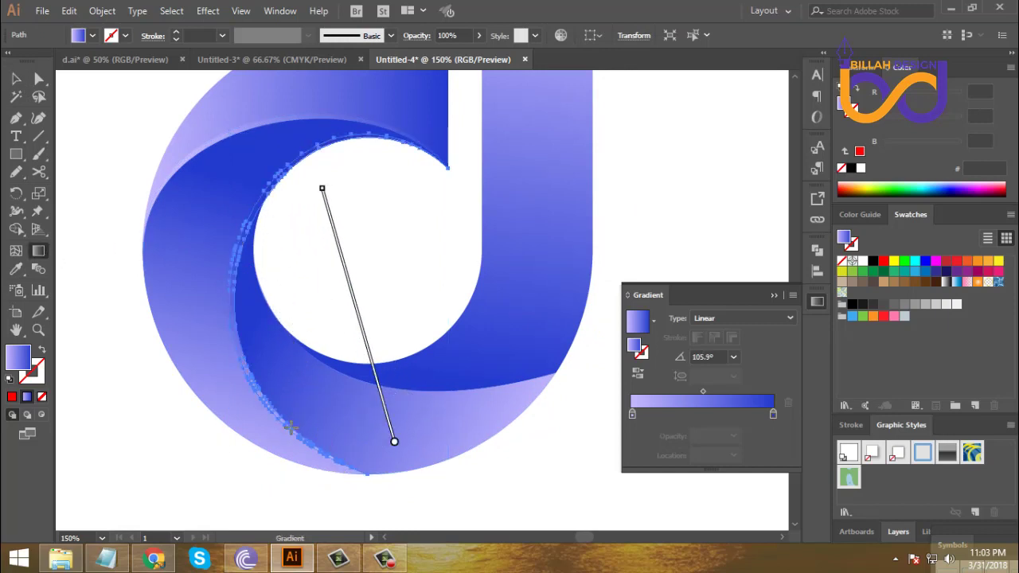
mouse_move(292, 428)
mouse_down()
mouse_move(263, 216)
mouse_move(257, 263)
mouse_up()
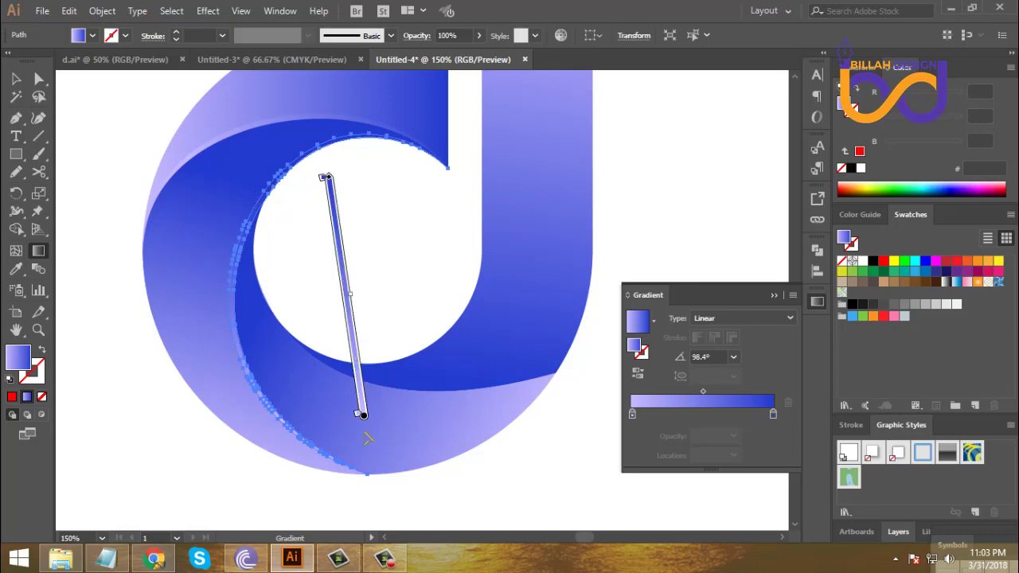
drag(364, 417, 370, 478)
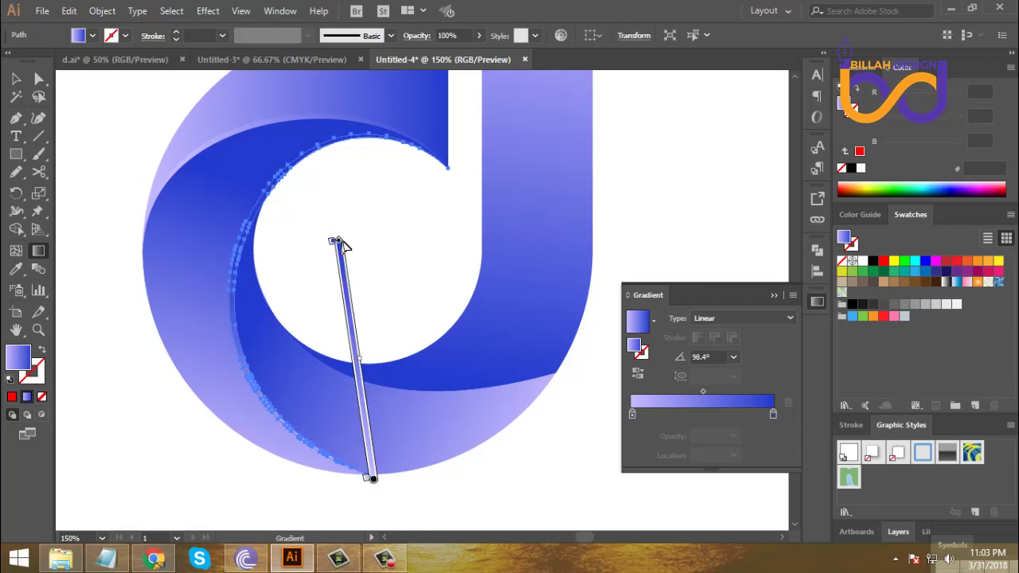
drag(337, 240, 328, 171)
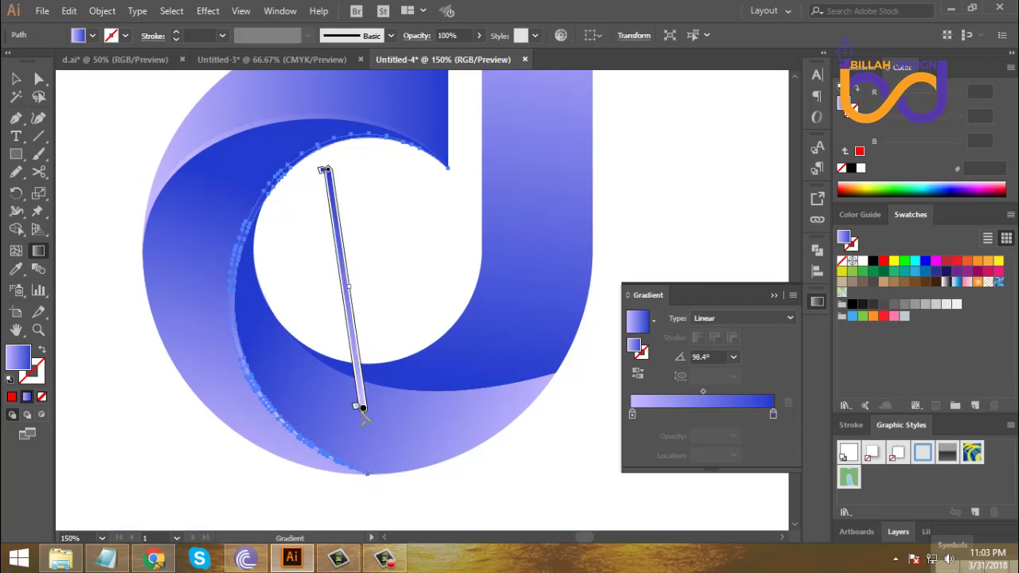
drag(362, 410, 373, 482)
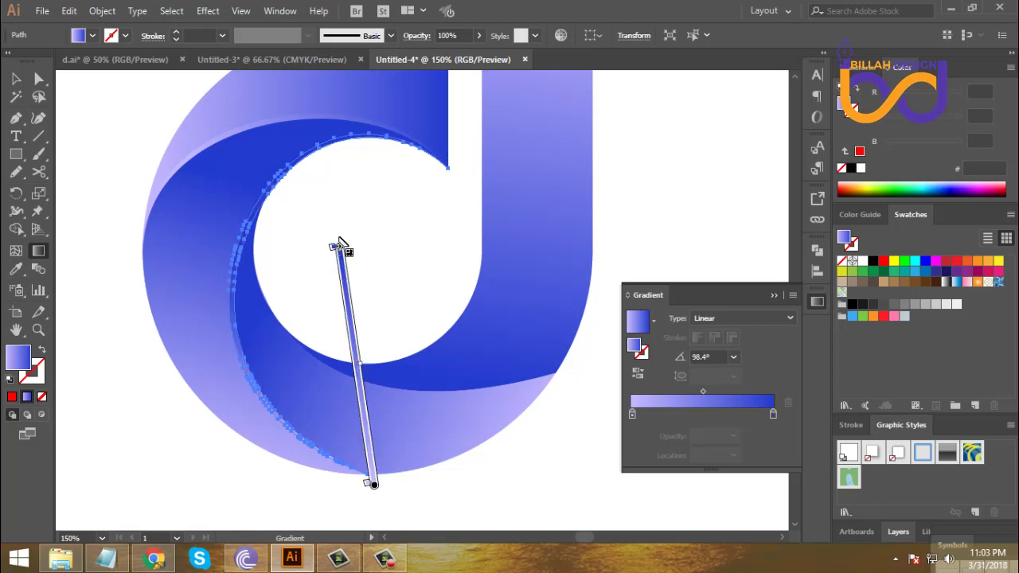
mouse_move(339, 239)
mouse_down()
mouse_move(340, 183)
mouse_move(320, 131)
mouse_up()
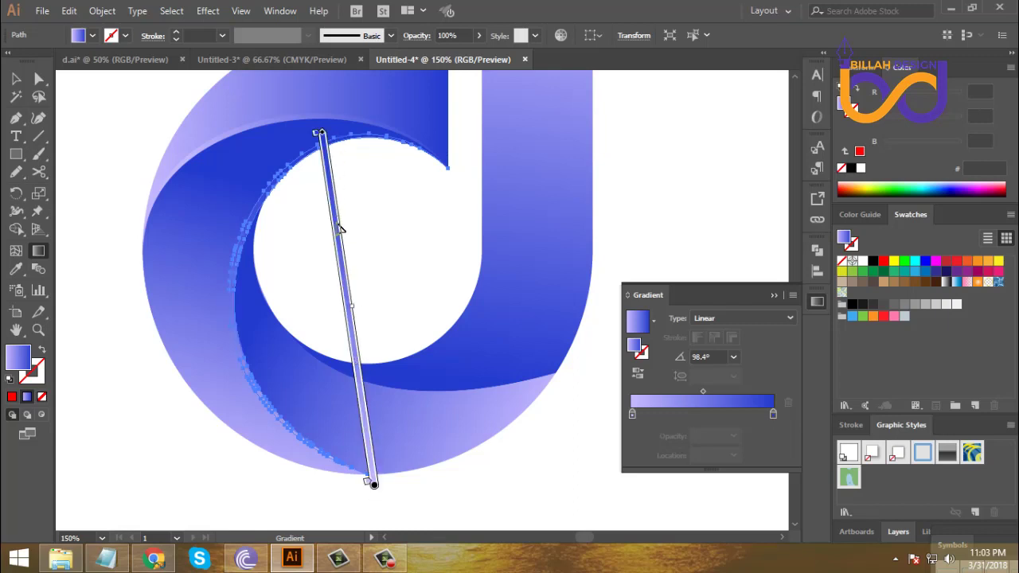
drag(340, 228, 332, 187)
click(39, 78)
click(103, 191)
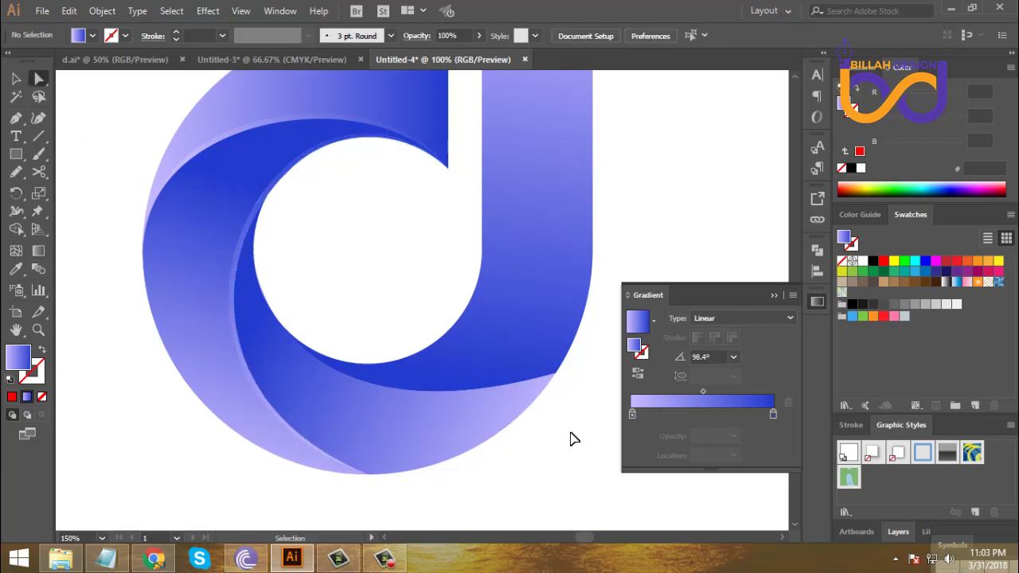
Step: Duplicate the ring's bottom segment in place and give the copy a red stroke with no fill
key(ctrl+minus)
key(ctrl+minus)
key(ctrl+minus)
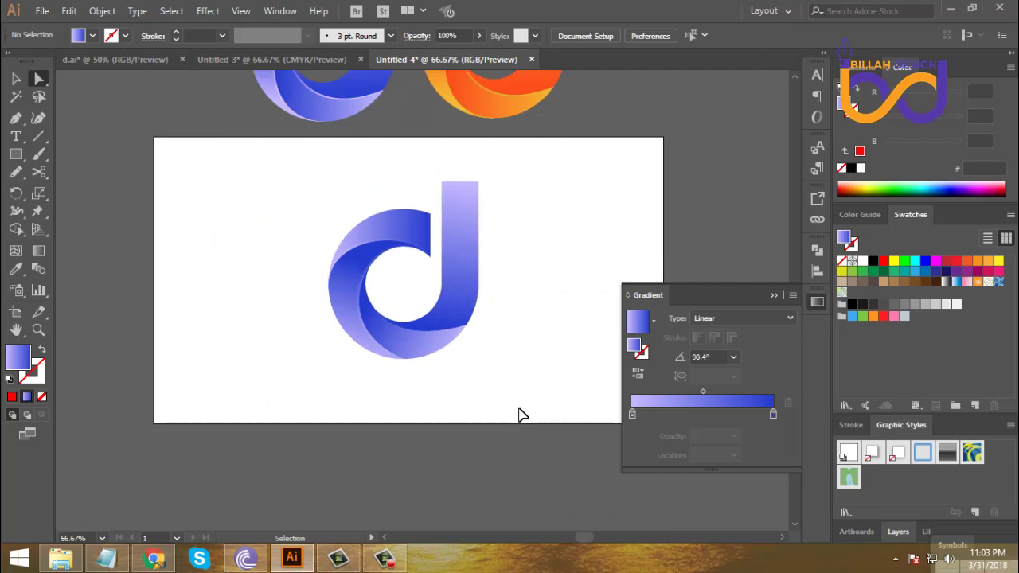
key(ctrl+plus)
drag(525, 400, 489, 391)
click(382, 363)
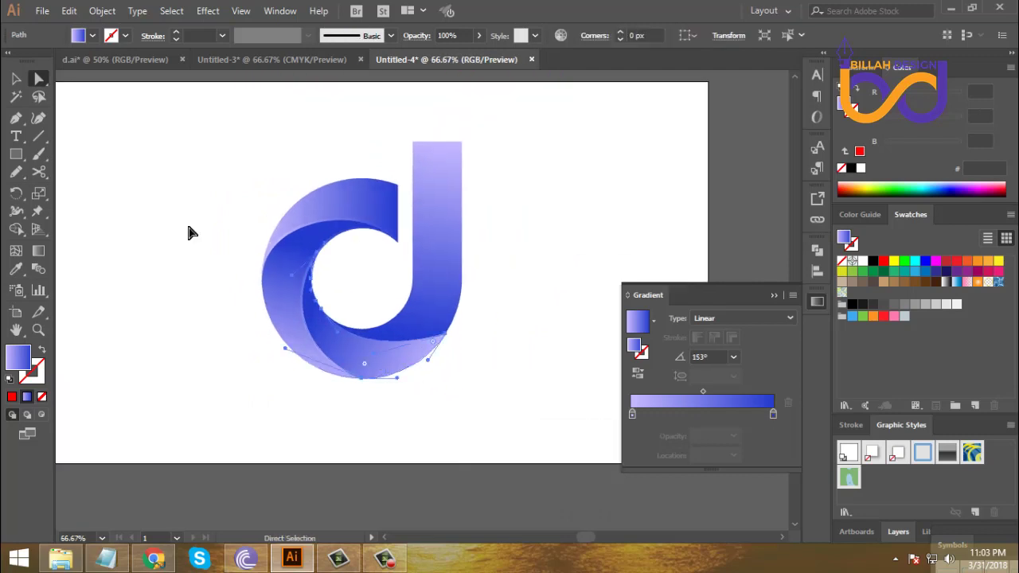
key(ctrl)
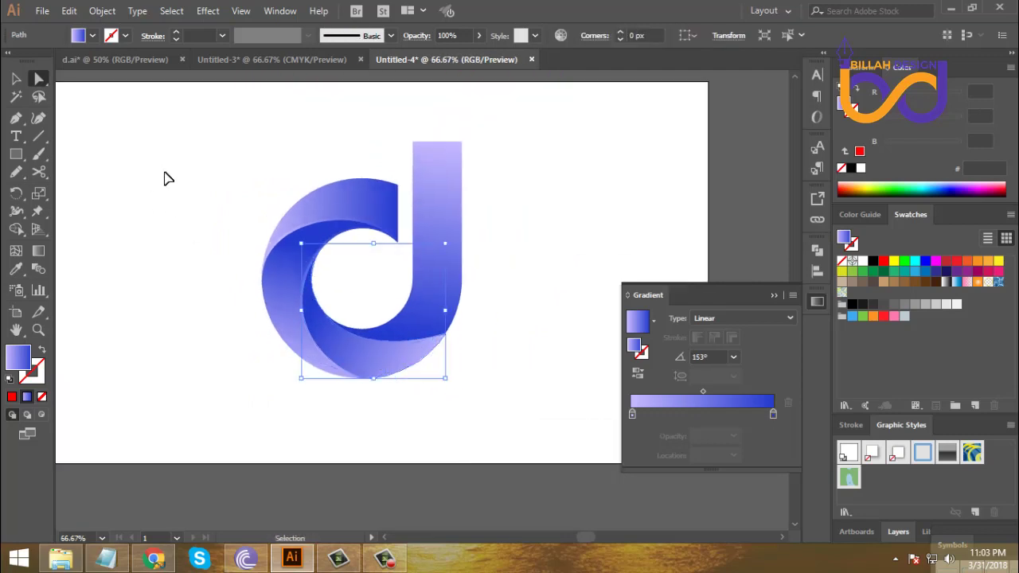
click(883, 263)
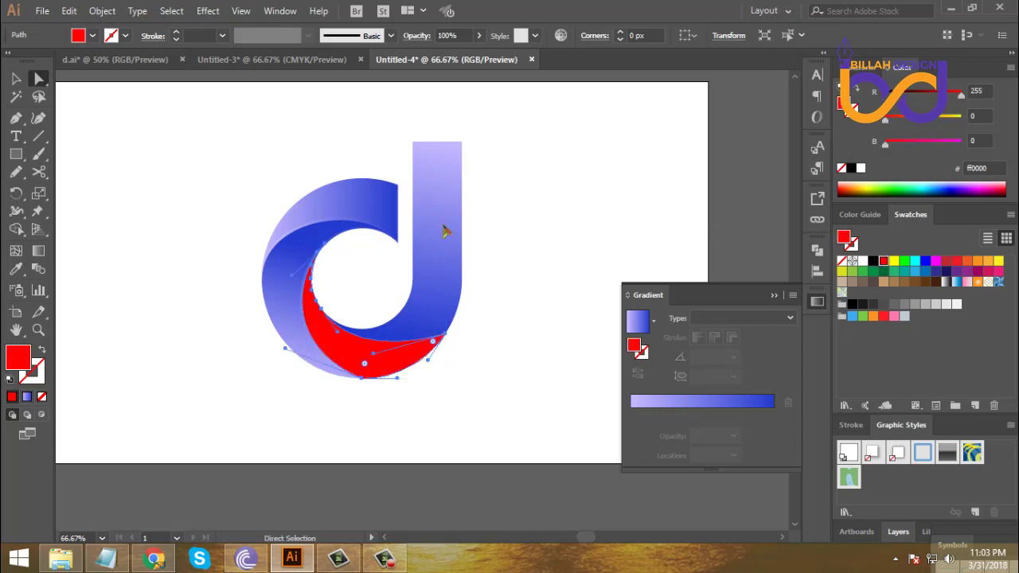
click(44, 353)
Step: Bring the bottom segment's red outline to the front of the artwork
click(38, 172)
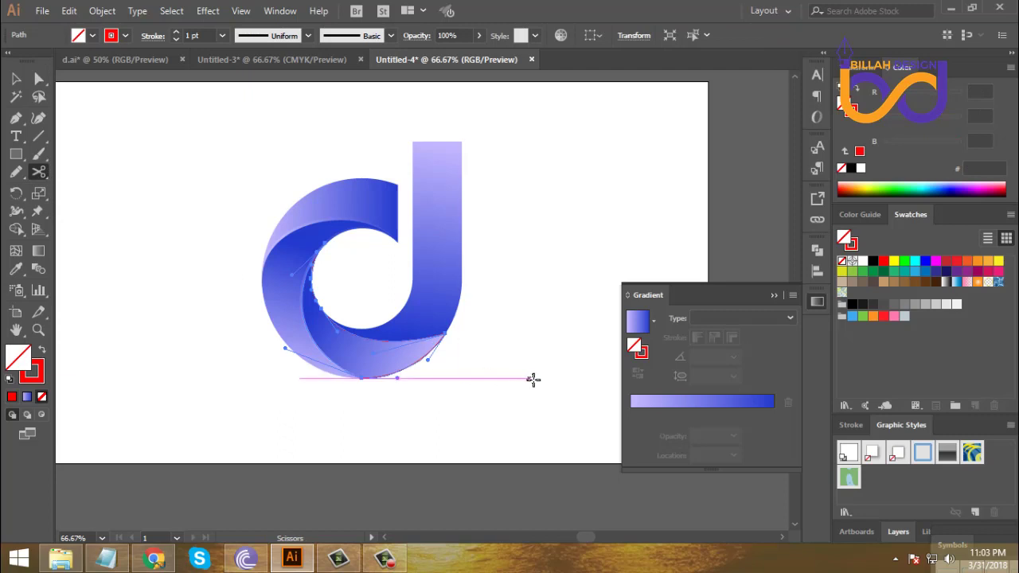
key(ctrl+equal)
key(ctrl+equal)
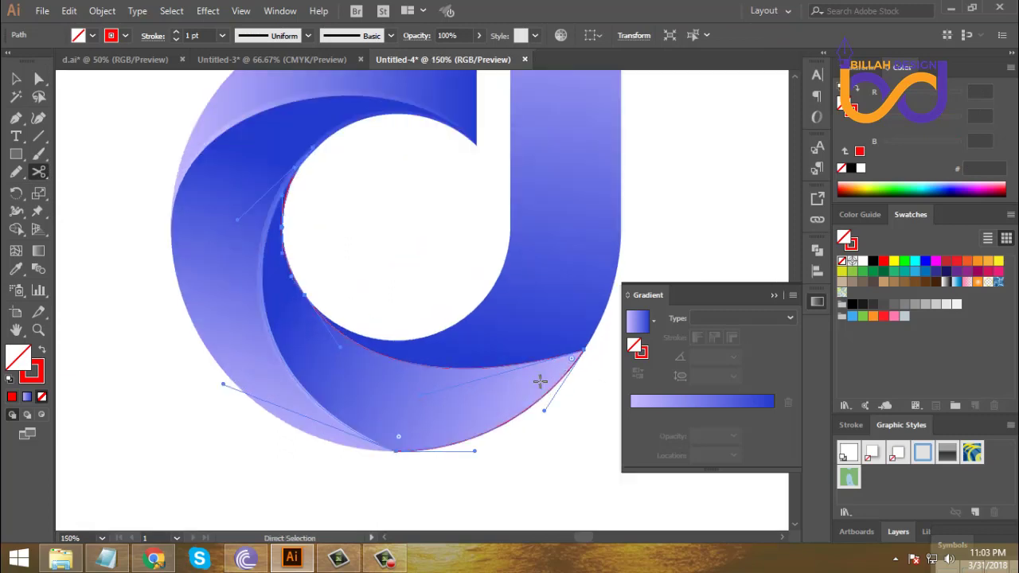
click(16, 78)
right_click(421, 289)
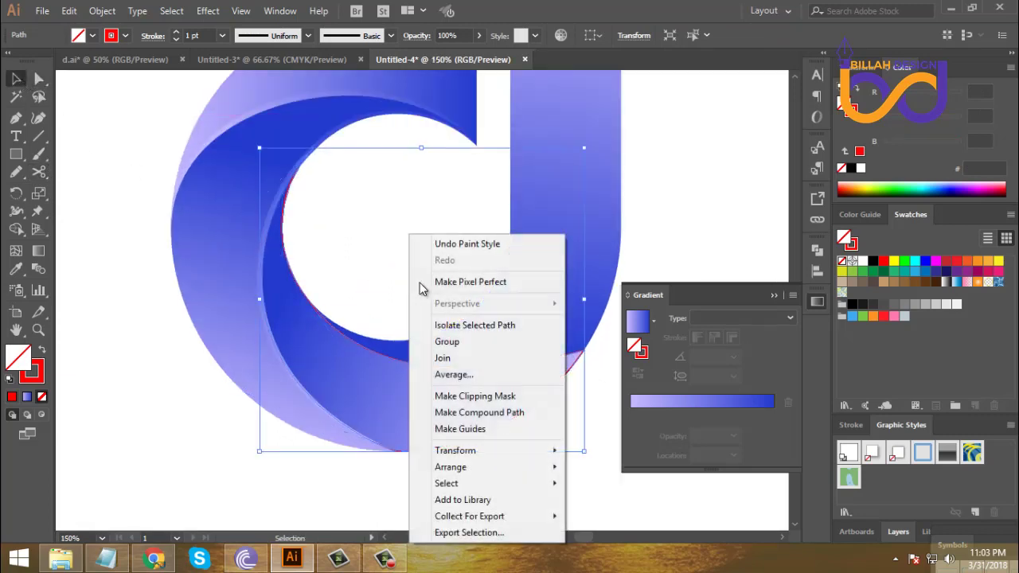
click(594, 475)
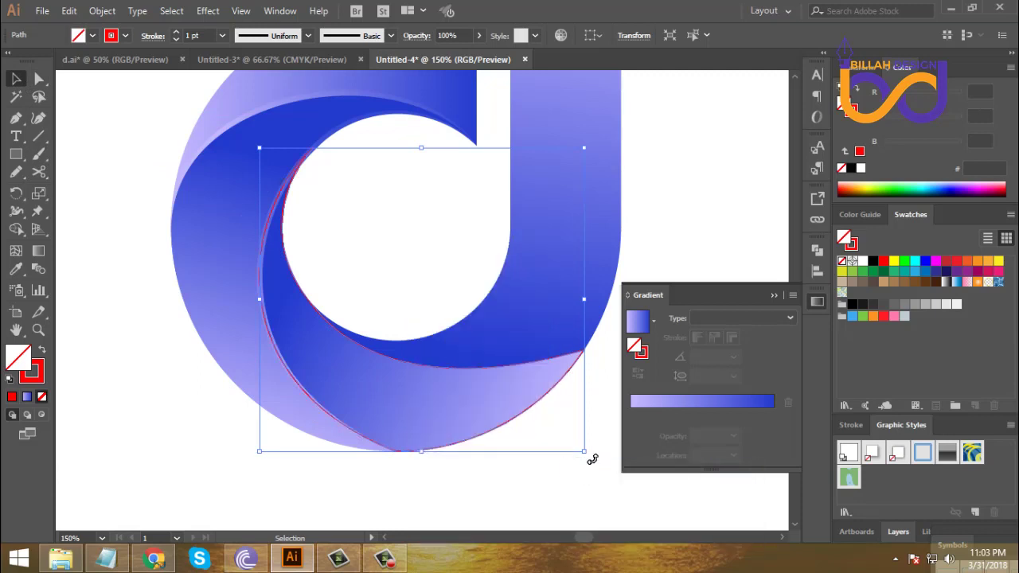
Step: Cut the bottom segment's red outline with the Scissors tool at both tips and delete the outer part, keeping the inner curve
drag(592, 459, 470, 438)
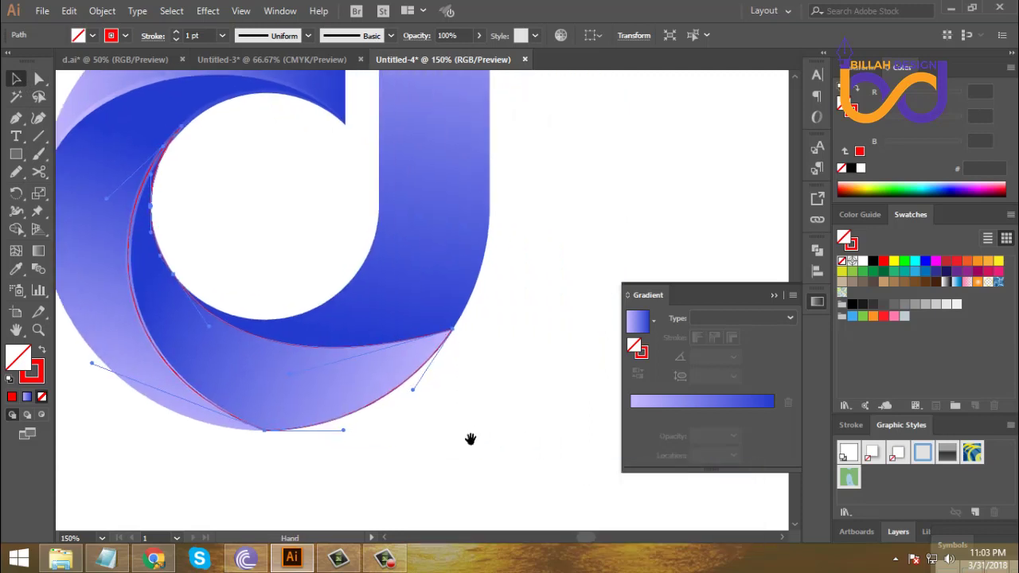
click(40, 173)
click(452, 329)
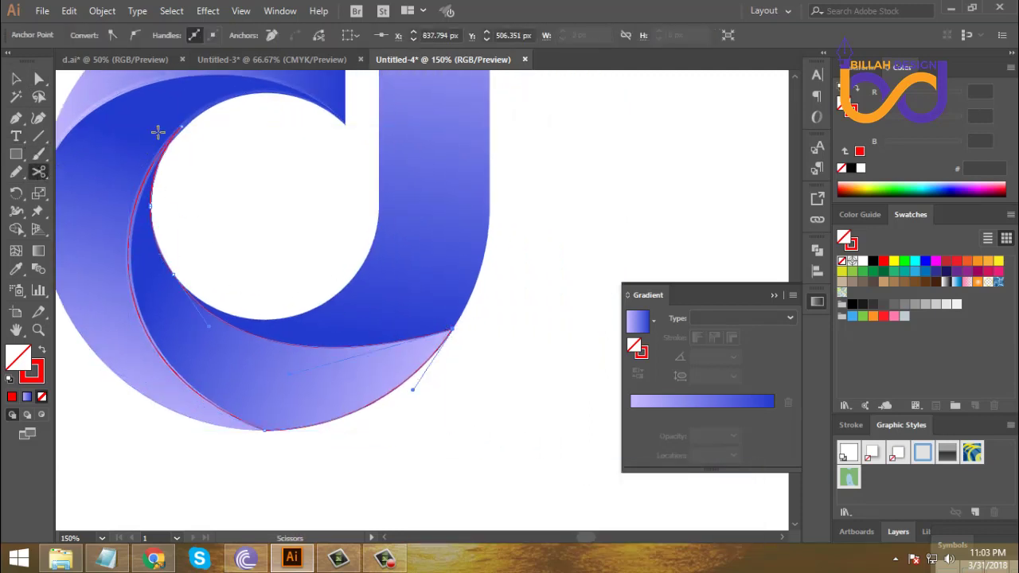
click(182, 130)
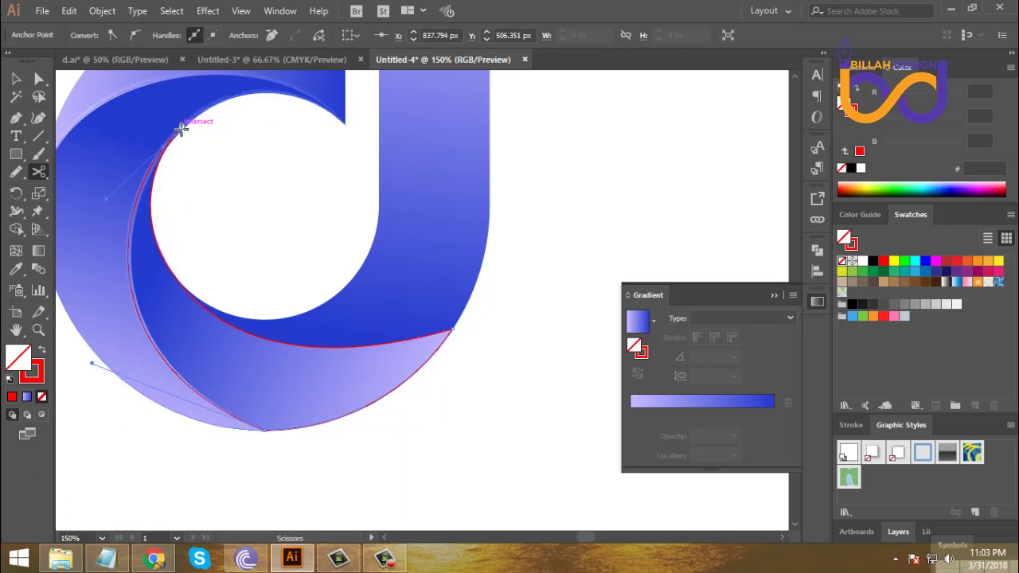
key(a)
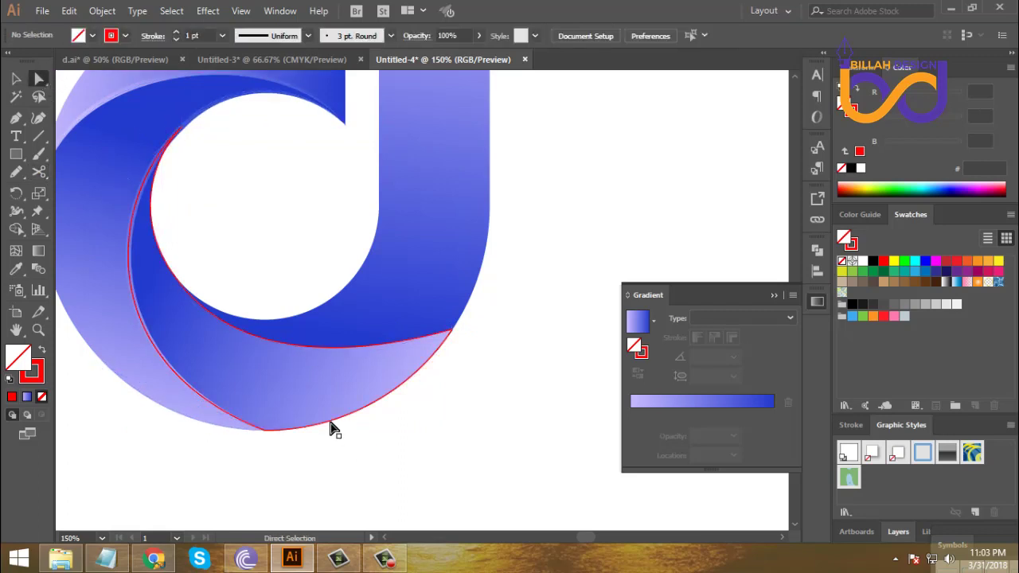
click(332, 421)
click(451, 452)
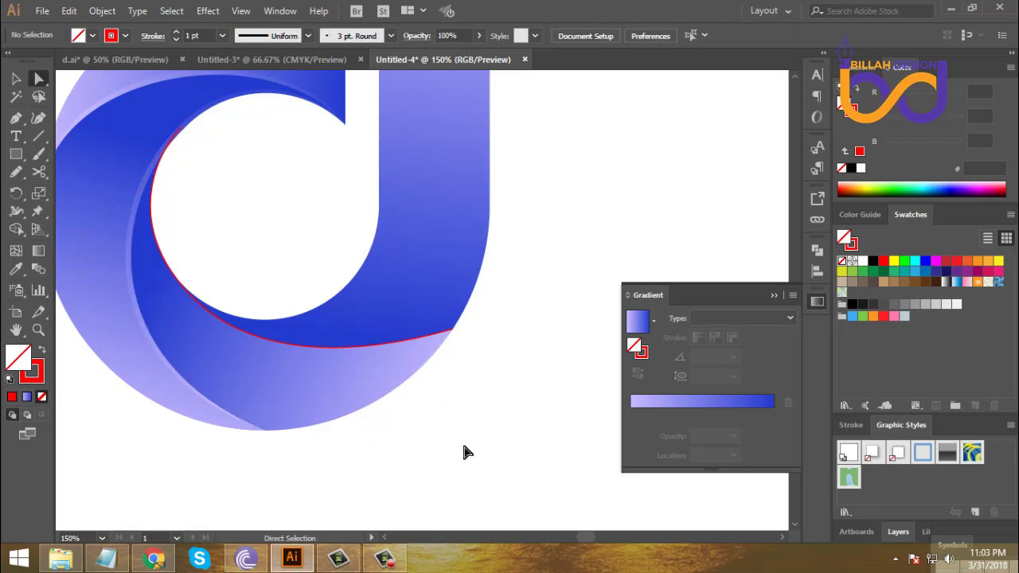
Step: Set the remaining red curve along the bottom segment's inner edge to 5 pt and apply the lens-shaped width profile
scroll(448, 419, left, 2)
click(402, 359)
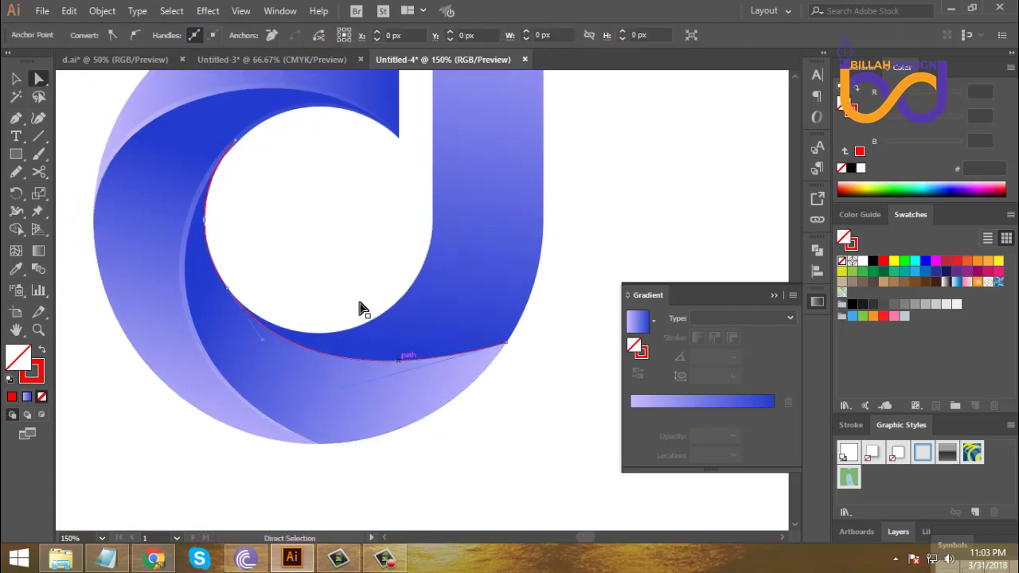
key(v)
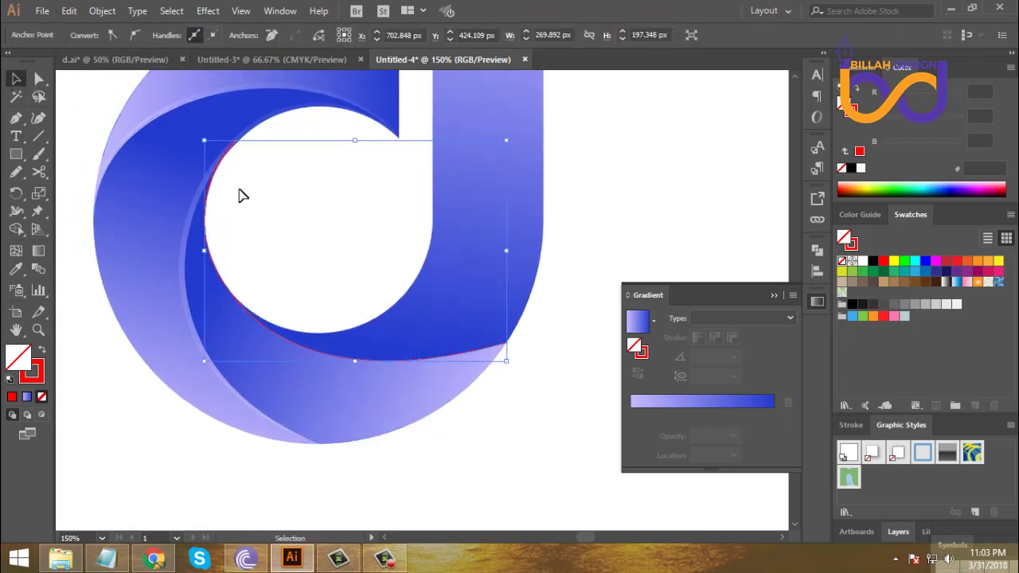
click(468, 360)
click(465, 354)
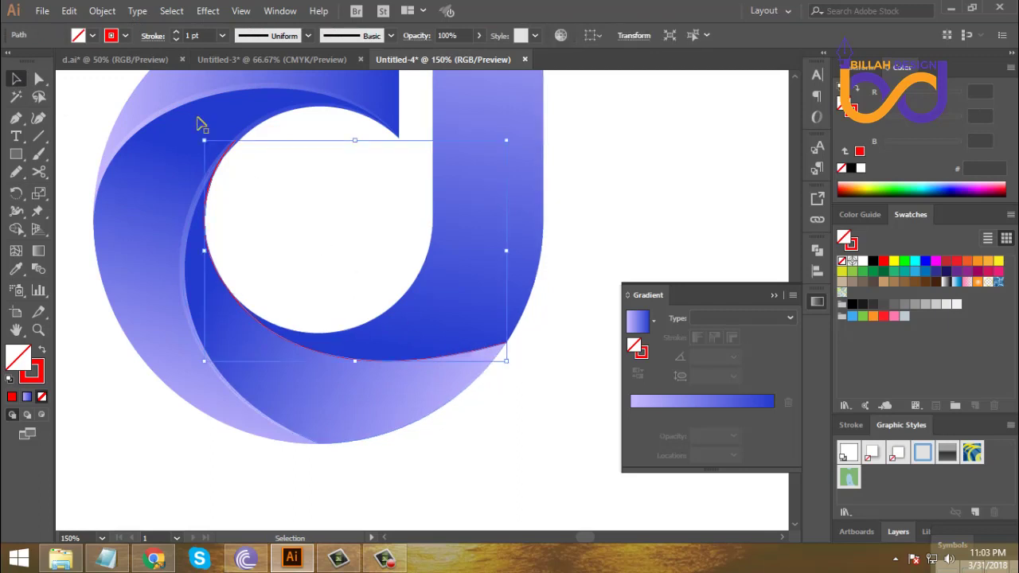
double_click(195, 35)
text(5)
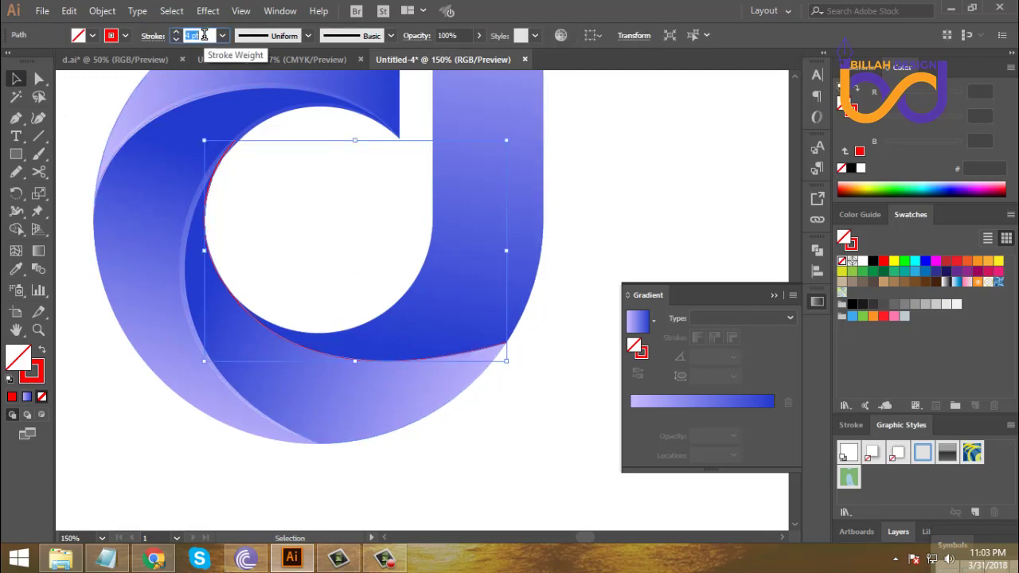
key(Return)
click(271, 35)
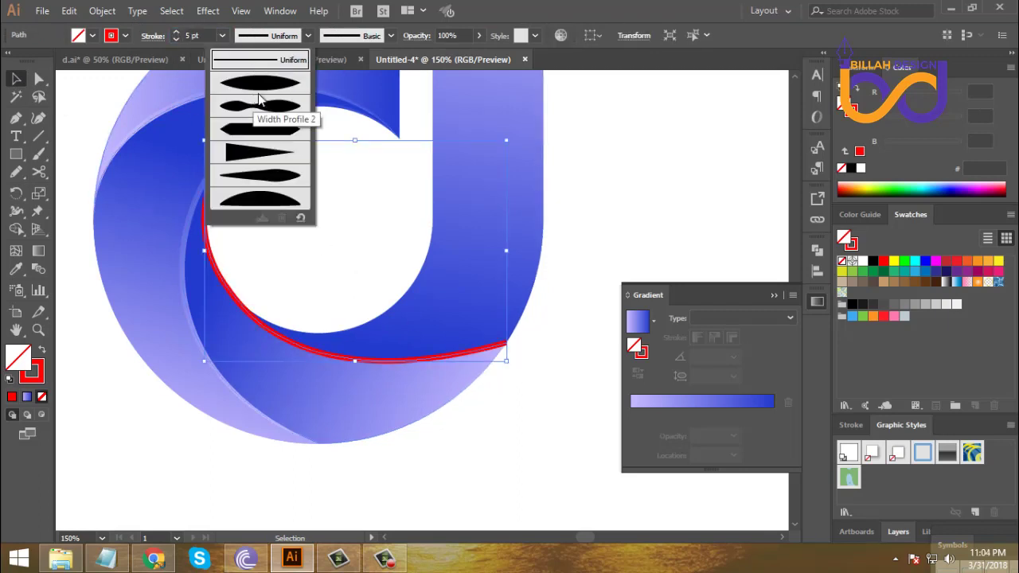
click(266, 104)
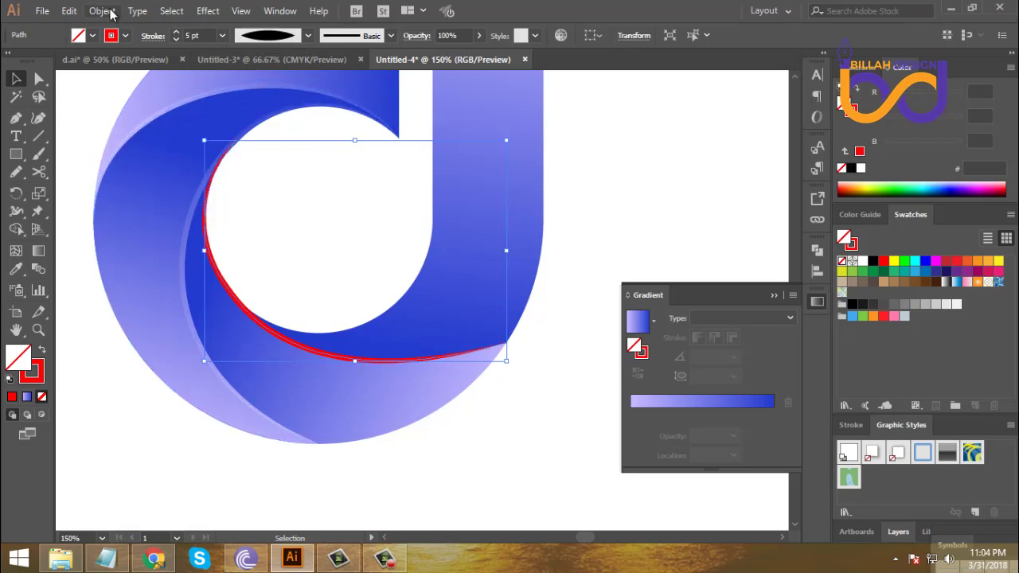
Step: Expand the appearance of the bottom segment's tapered red curve and fill it with the upper edge highlight's blue gradient
click(102, 11)
click(186, 169)
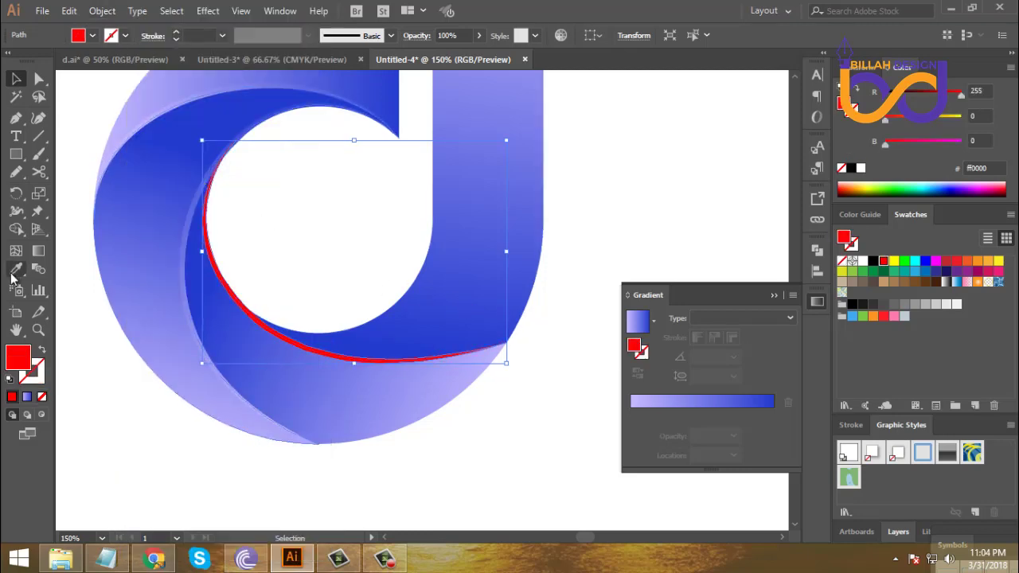
click(16, 268)
click(157, 112)
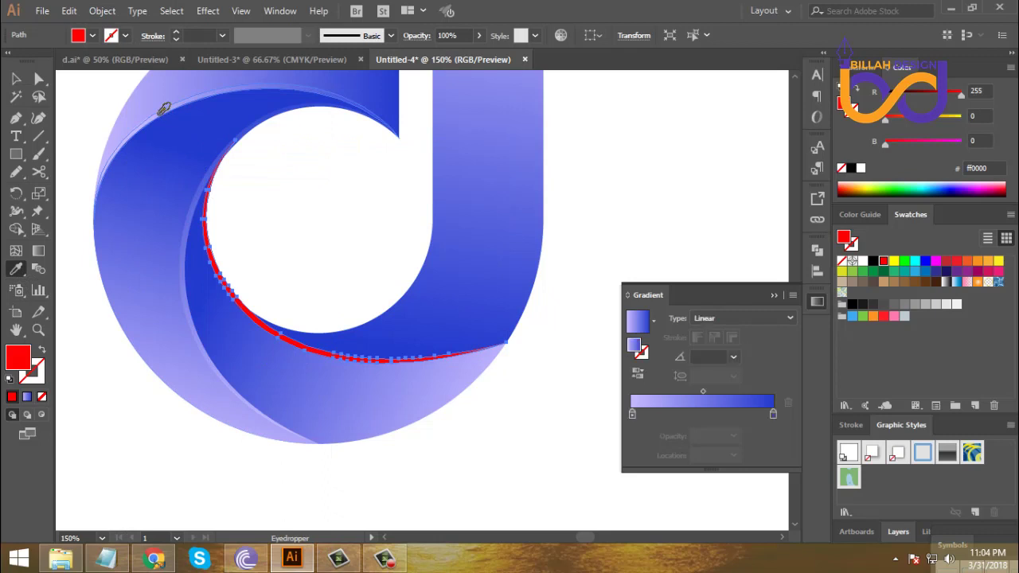
click(16, 78)
click(62, 101)
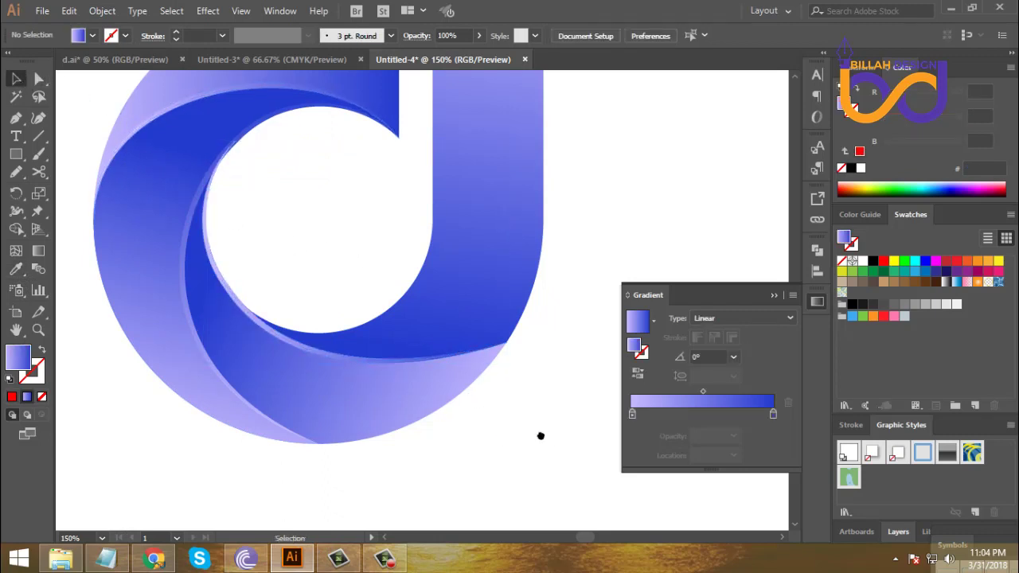
Step: Reverse the gradient direction on the tapered highlight along the bottom segment's inner edge
scroll(329, 346, right, 1)
click(230, 313)
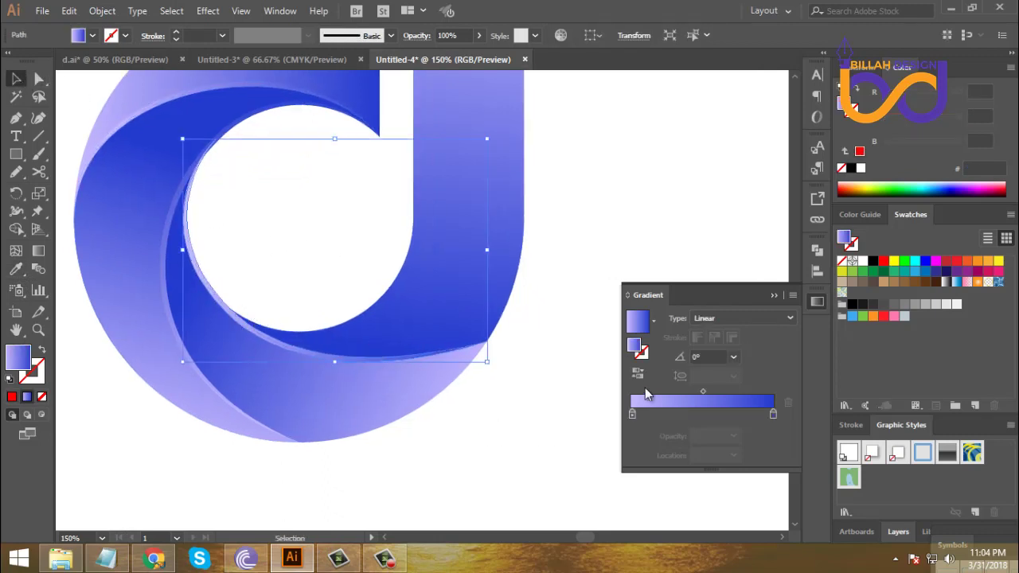
click(638, 378)
click(502, 447)
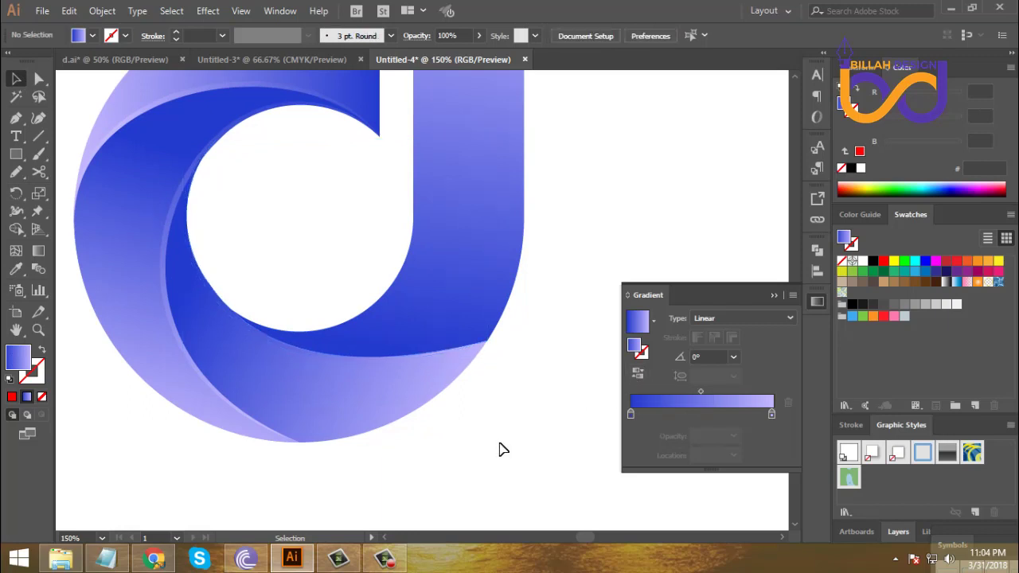
Step: Redraw the bottom highlight's gradient diagonally along the curve at about -27.7° and shift it toward its upper end
click(388, 354)
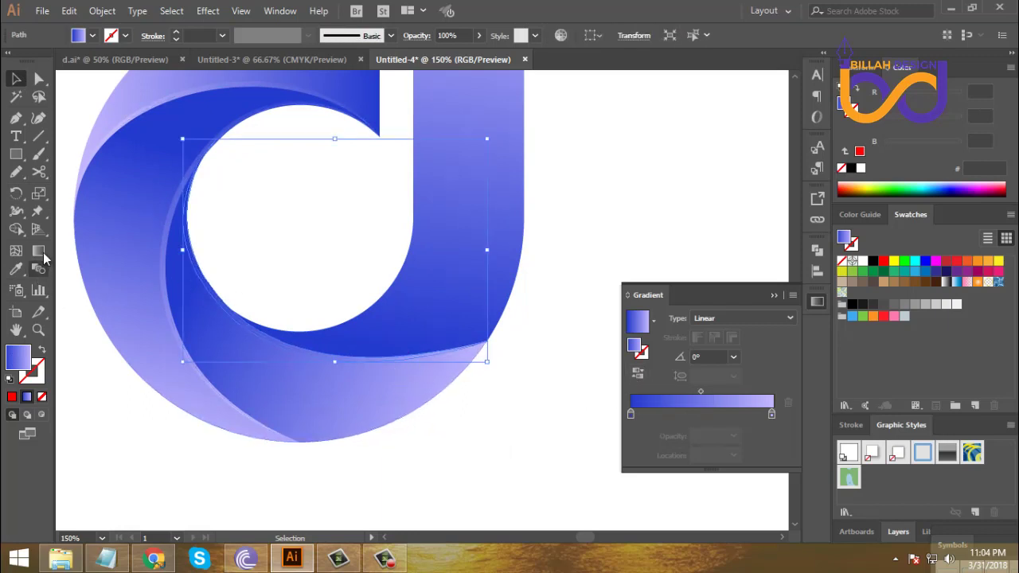
click(38, 250)
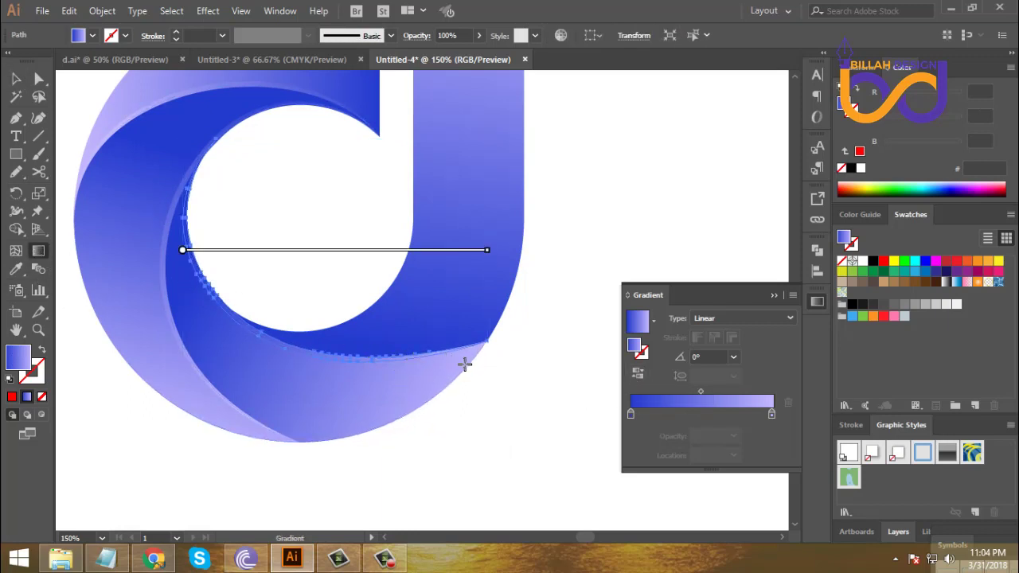
mouse_move(458, 357)
mouse_down()
mouse_move(250, 319)
mouse_move(204, 289)
mouse_move(253, 316)
mouse_up()
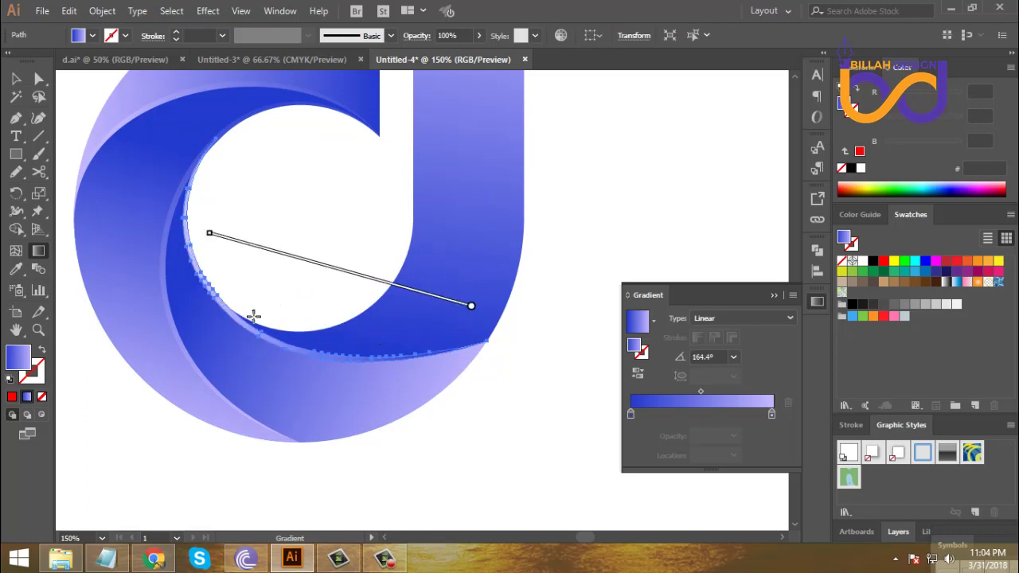
mouse_move(183, 242)
mouse_down()
mouse_move(421, 379)
mouse_move(444, 381)
mouse_up()
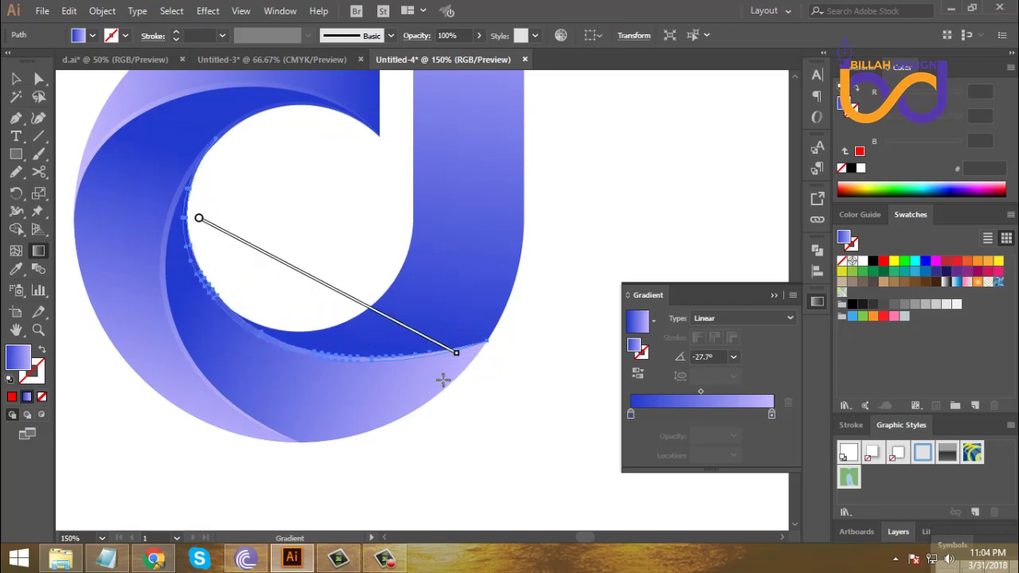
drag(341, 299, 321, 289)
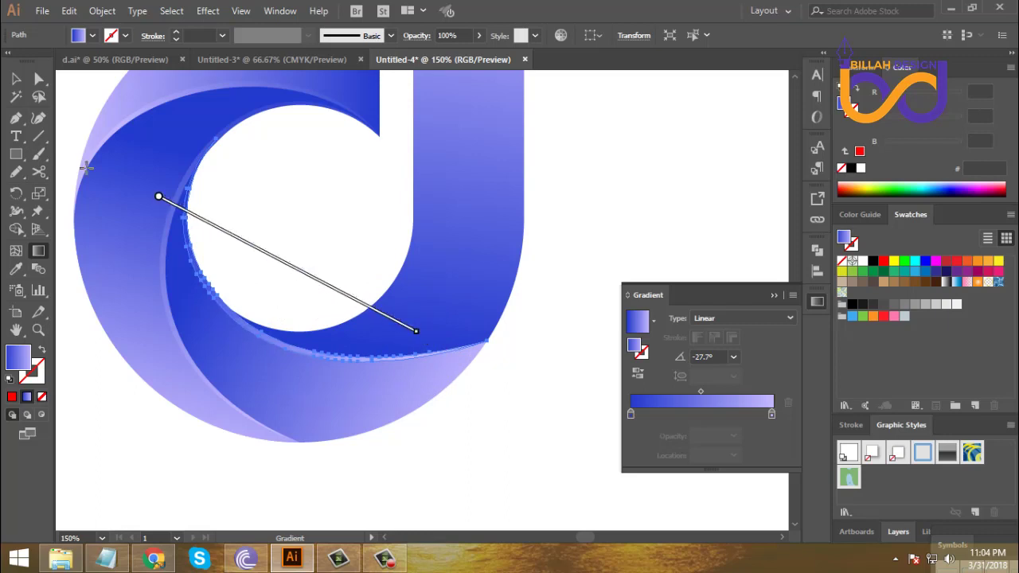
click(16, 78)
click(249, 212)
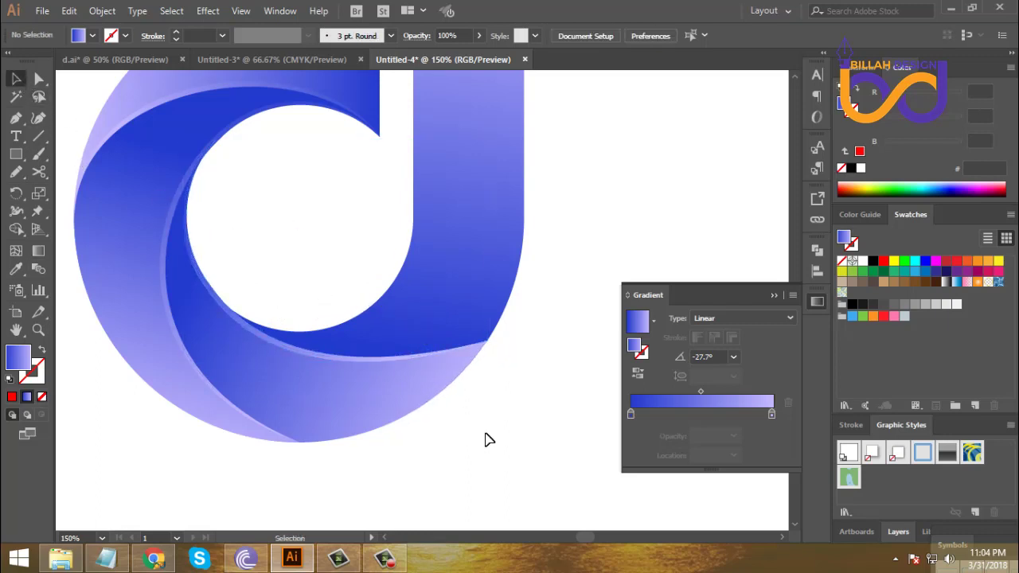
Step: Examine the whole logo alongside the finished reference logos above the artboard
key(ctrl+minus)
key(ctrl+minus)
key(ctrl+minus)
key(ctrl+minus)
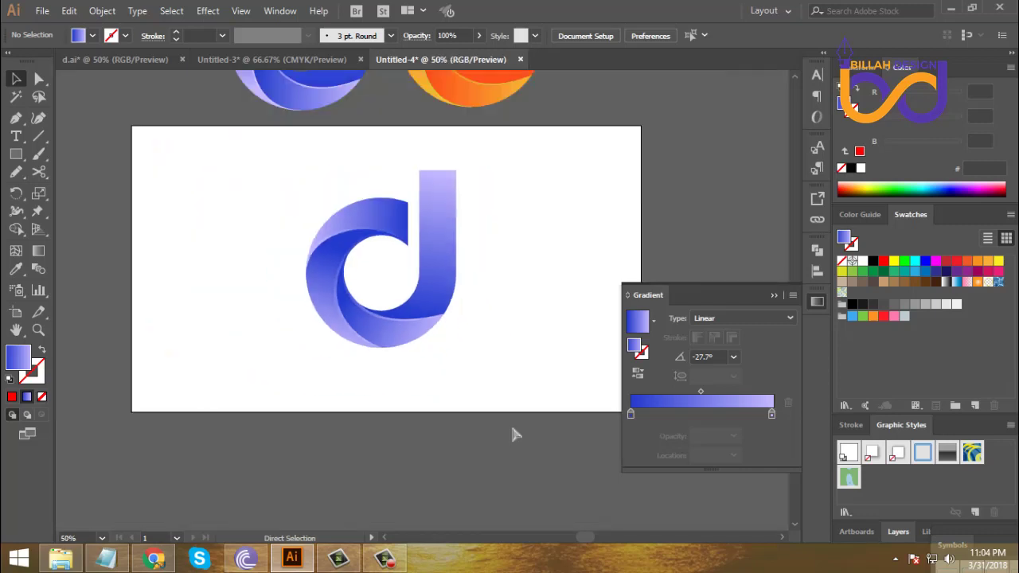
key(ctrl+plus)
key(ctrl+minus)
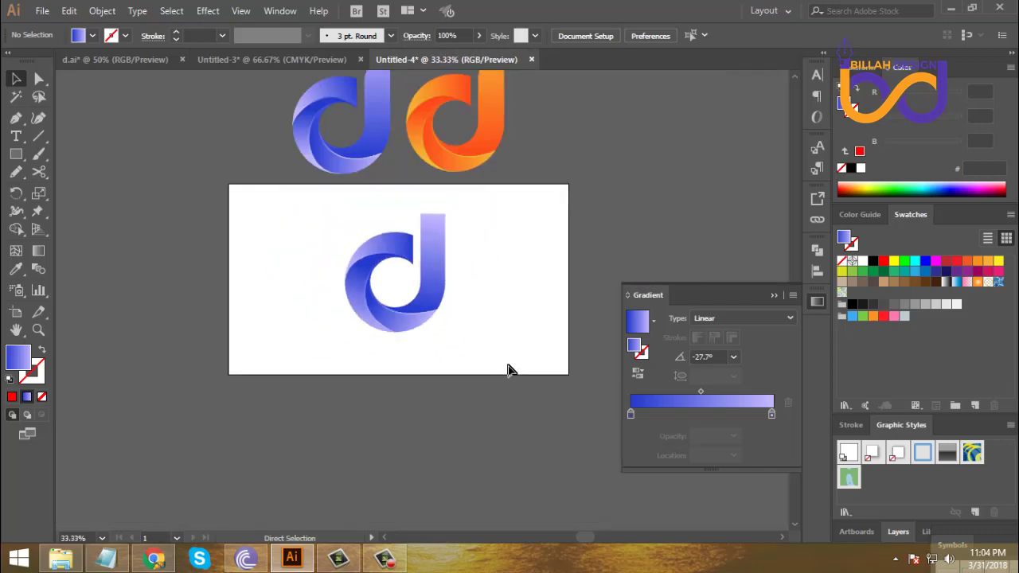
key(ctrl+plus)
key(ctrl+plus)
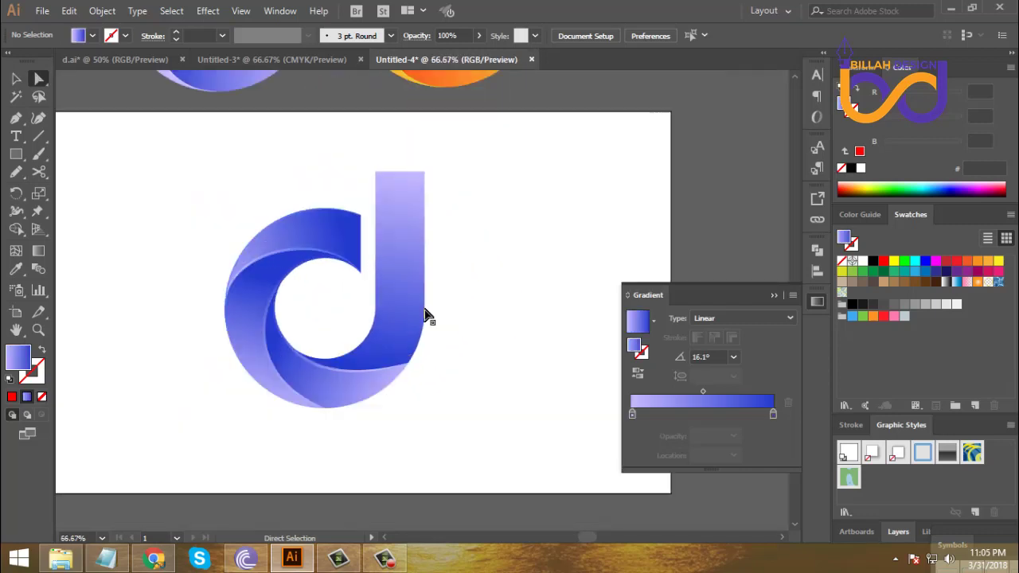
Step: Shift the upper segment's 16.1° gradient toward its cut end with the Gradient tool
click(339, 236)
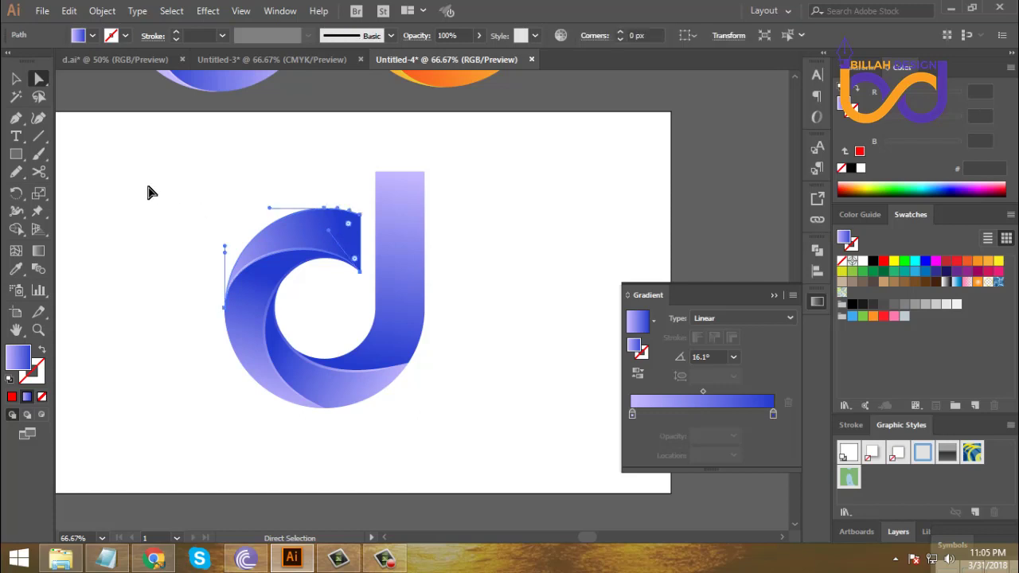
key(ctrl+plus)
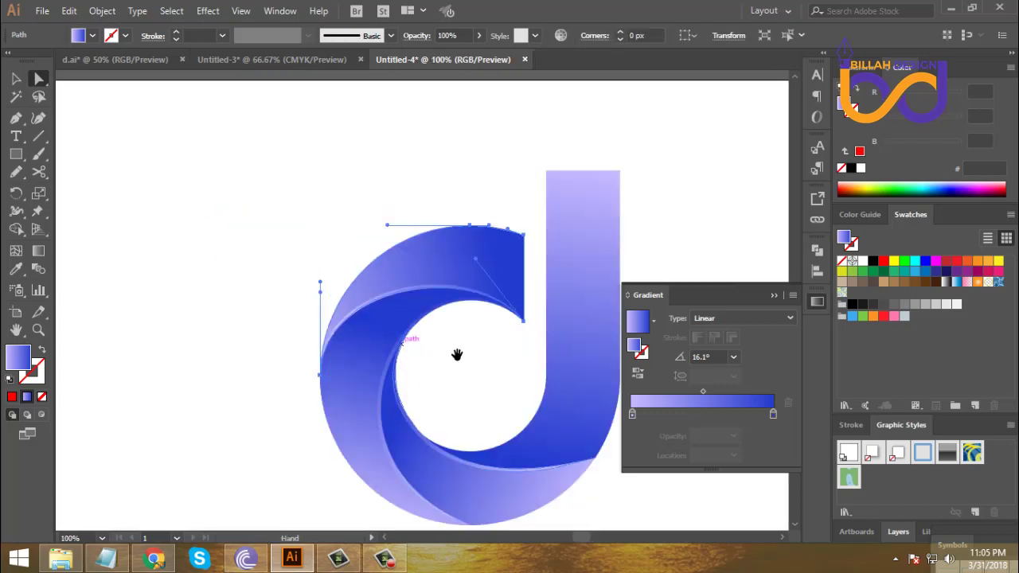
drag(457, 354, 392, 330)
click(38, 250)
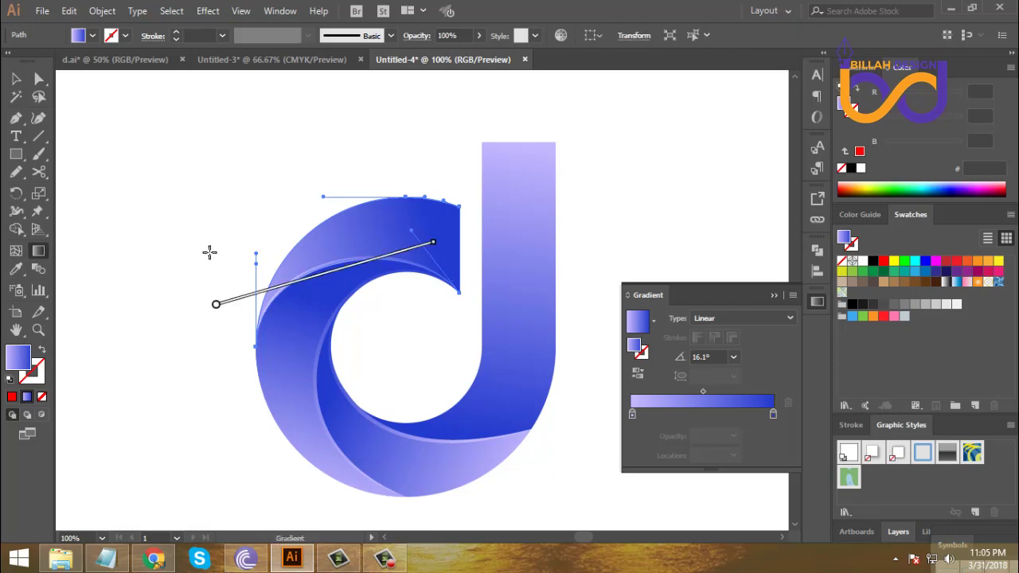
drag(395, 259, 428, 246)
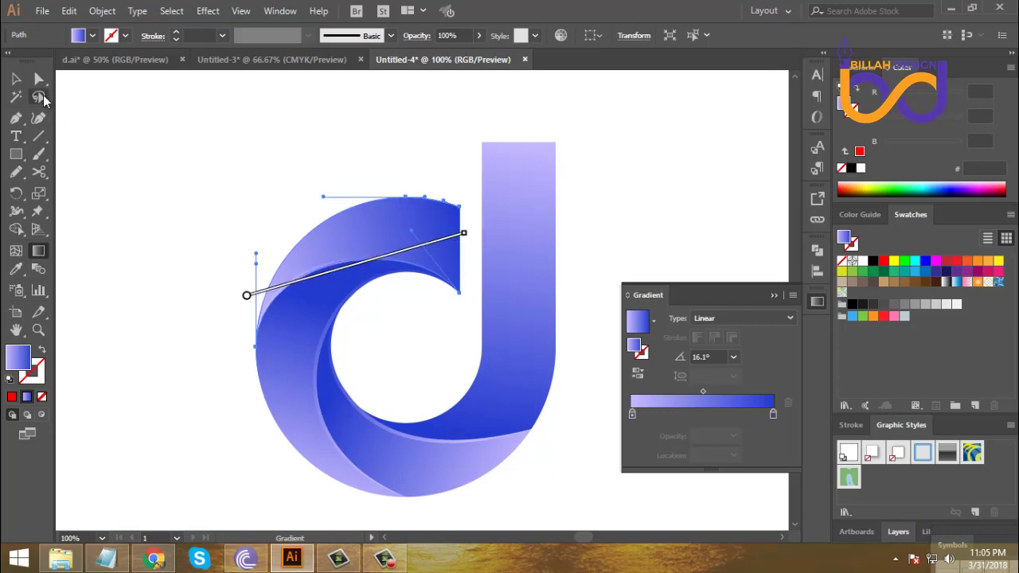
key(a)
click(398, 347)
Step: Nudge the left segment's 73.3° gradient slightly upward with the Gradient tool
scroll(397, 347, down, 3)
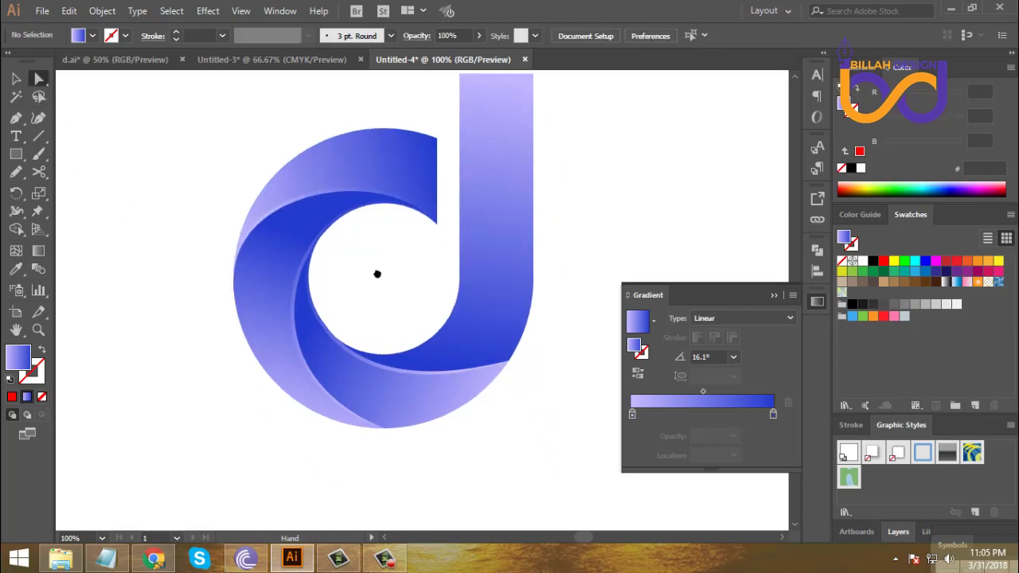
click(280, 289)
click(39, 252)
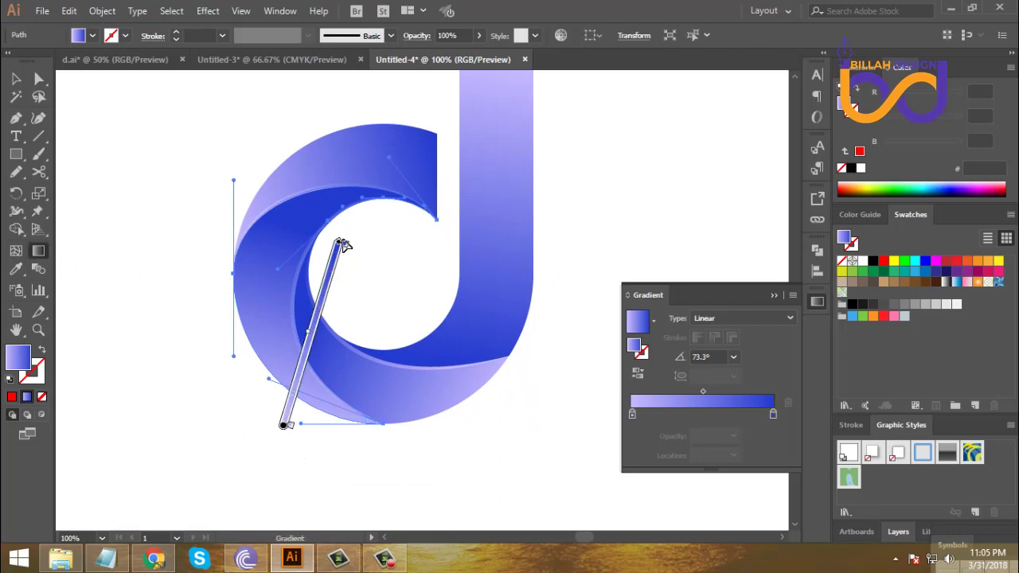
drag(338, 241, 339, 239)
key(a)
click(393, 257)
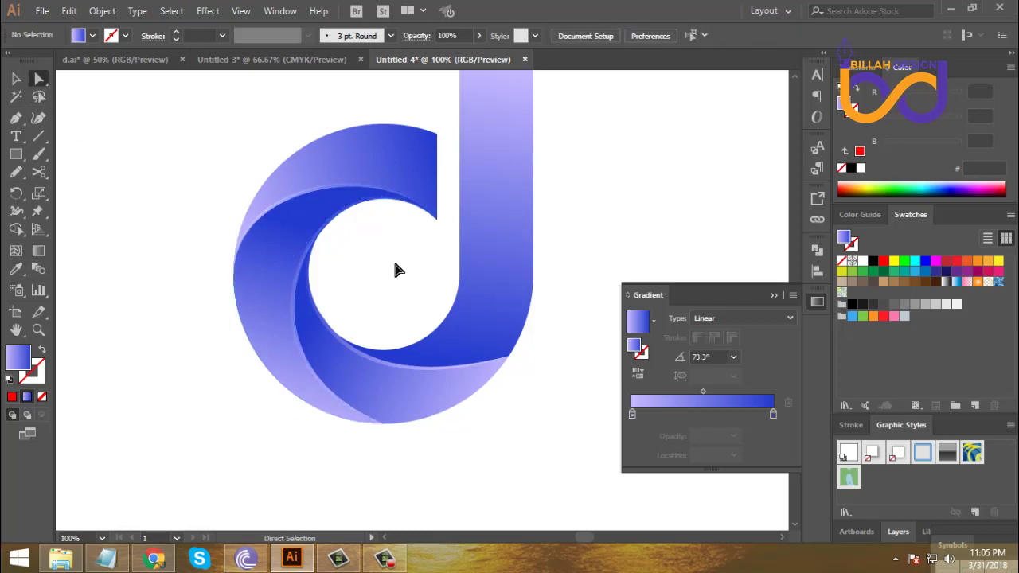
Step: Nudge the bottom segment's 153° gradient slightly up along the curve with the Gradient tool
drag(398, 268, 309, 201)
click(354, 348)
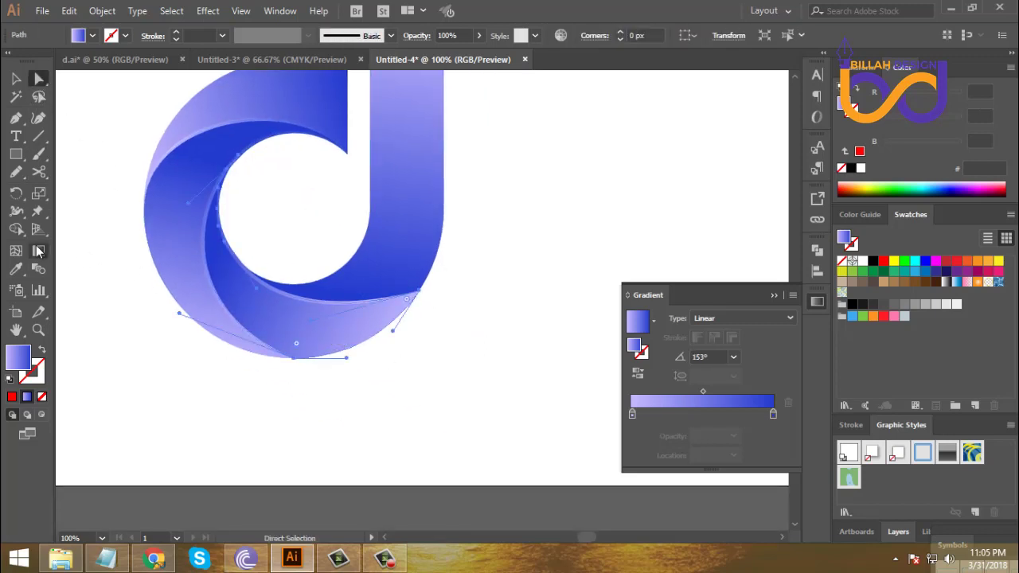
click(39, 252)
mouse_move(293, 278)
mouse_down()
mouse_move(305, 289)
mouse_move(286, 272)
mouse_up()
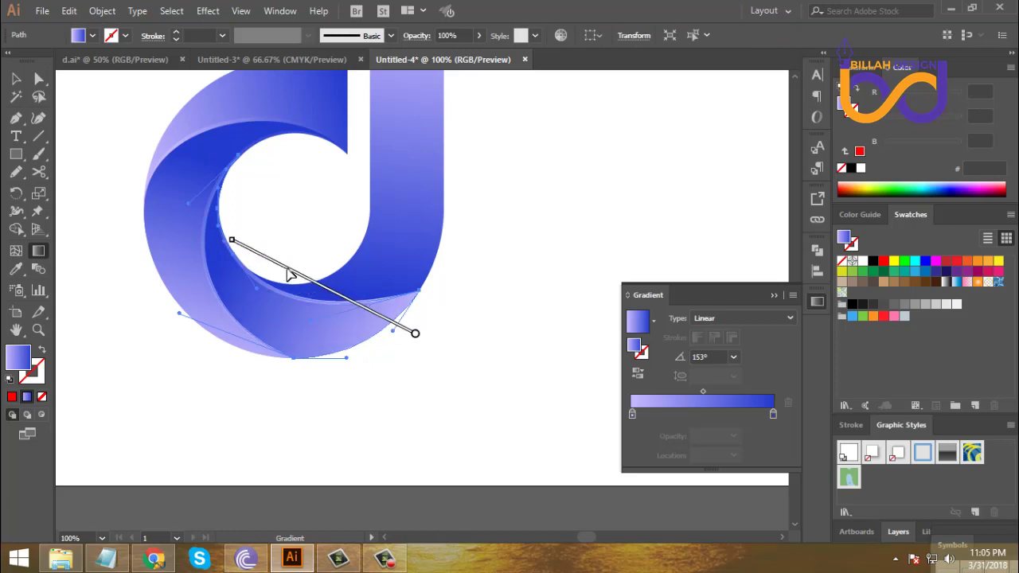
click(39, 78)
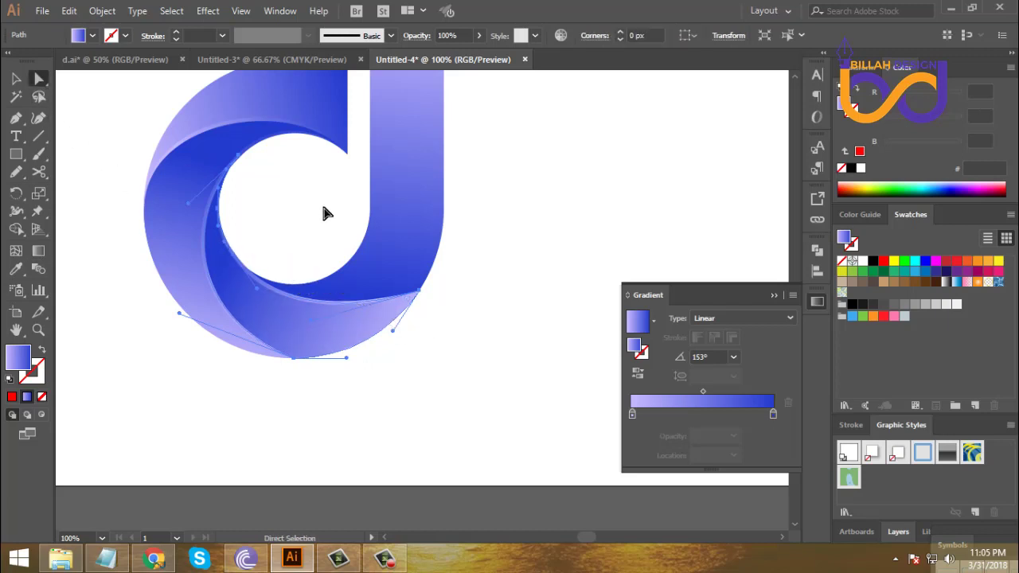
click(327, 213)
Step: Fine-tune the position of the stem's -98.6° gradient with the Gradient tool
scroll(502, 270, down, 2)
scroll(453, 341, up, 4)
click(414, 325)
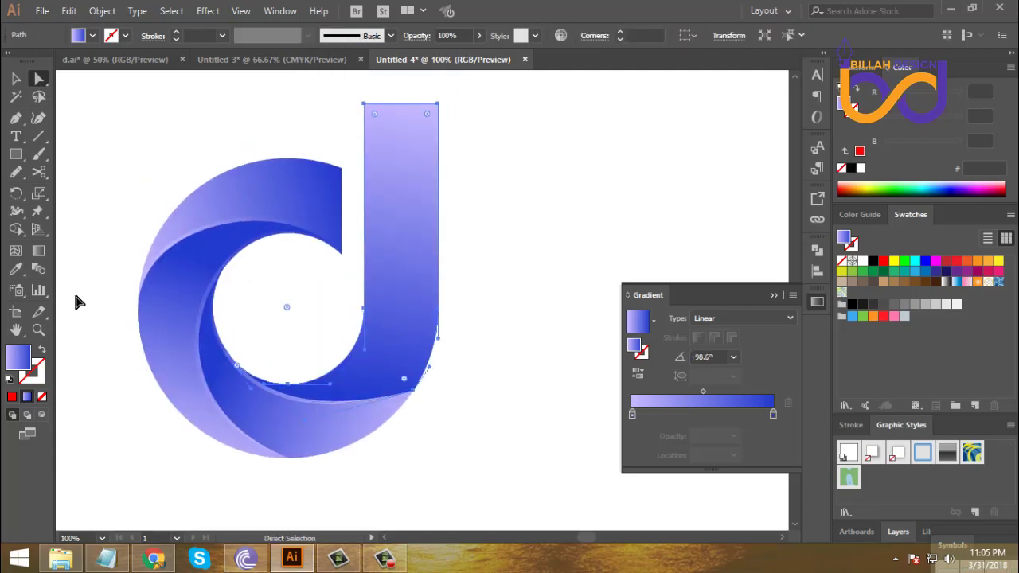
click(39, 253)
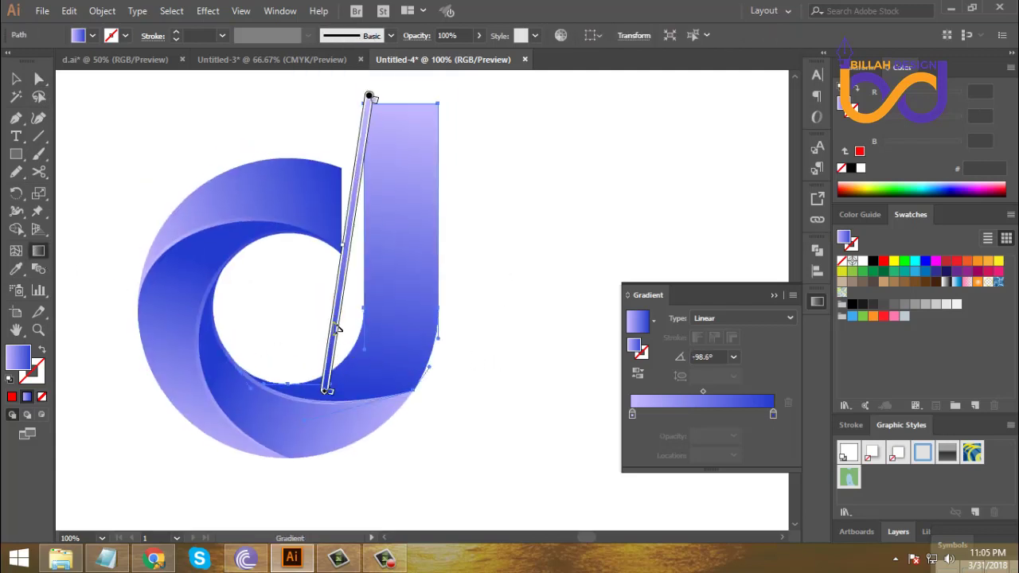
drag(338, 329, 337, 339)
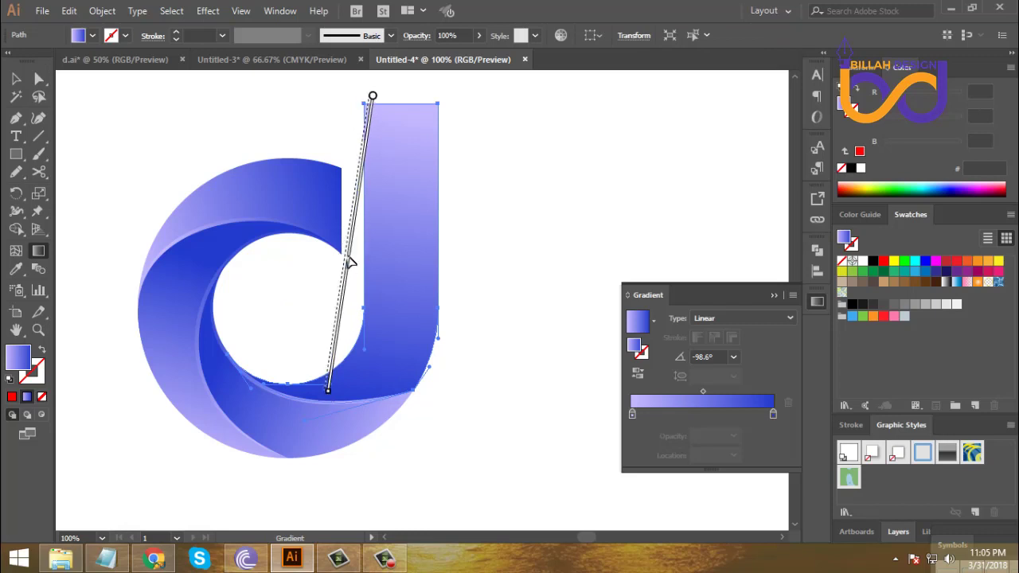
drag(347, 260, 353, 261)
click(38, 78)
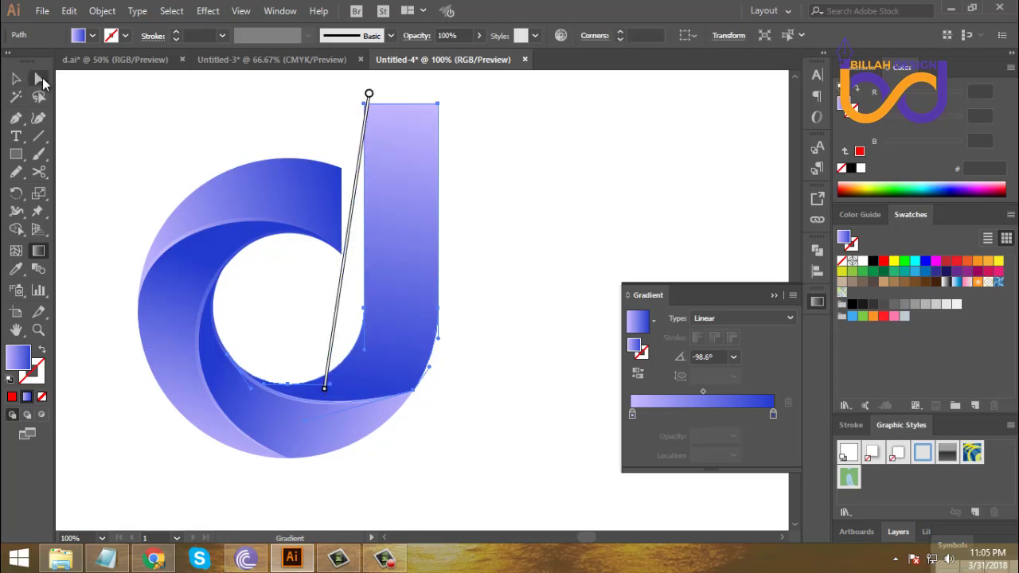
click(109, 107)
Step: Round the stem's upper-left corner fully into a curve across its top, like the reference logo
drag(507, 248, 490, 290)
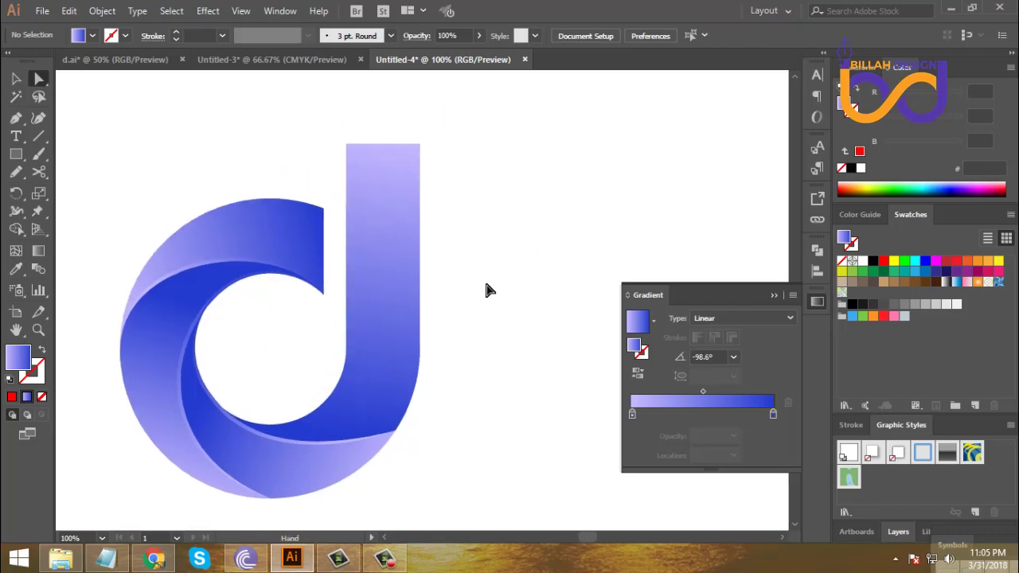
click(345, 146)
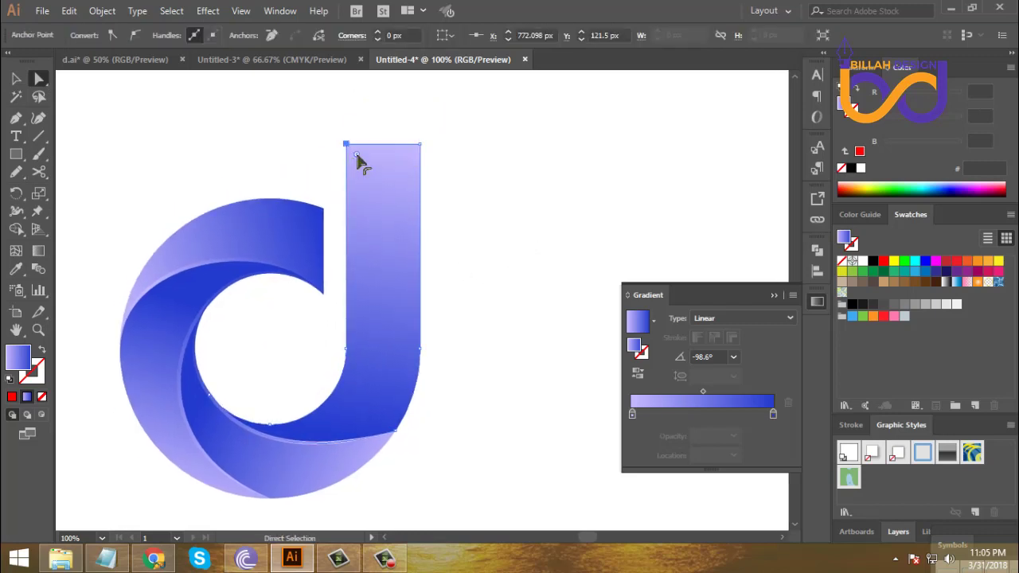
drag(359, 157, 453, 291)
click(497, 358)
key(ctrl+minus)
key(ctrl+minus)
key(ctrl+minus)
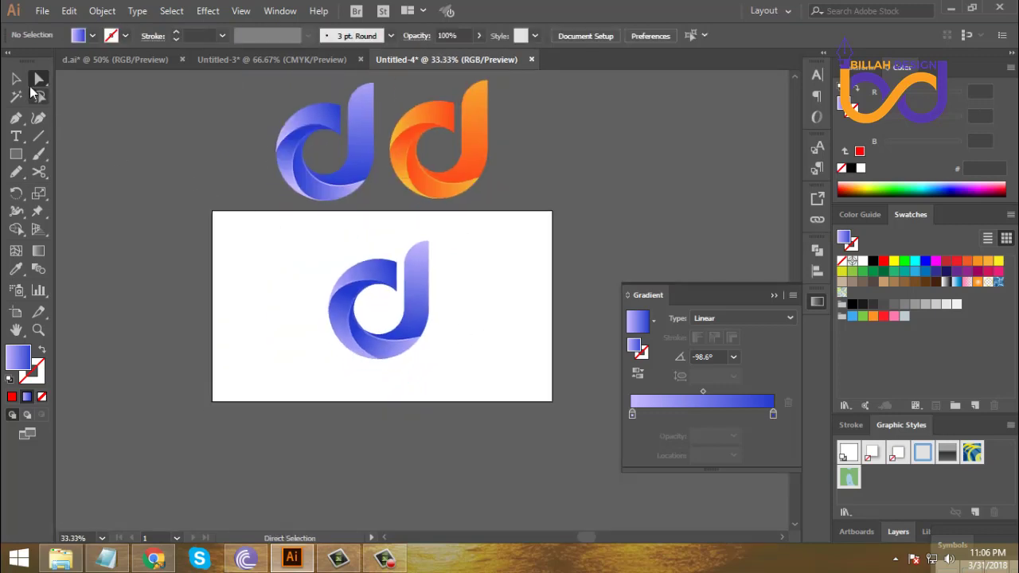
click(16, 77)
drag(285, 245, 420, 329)
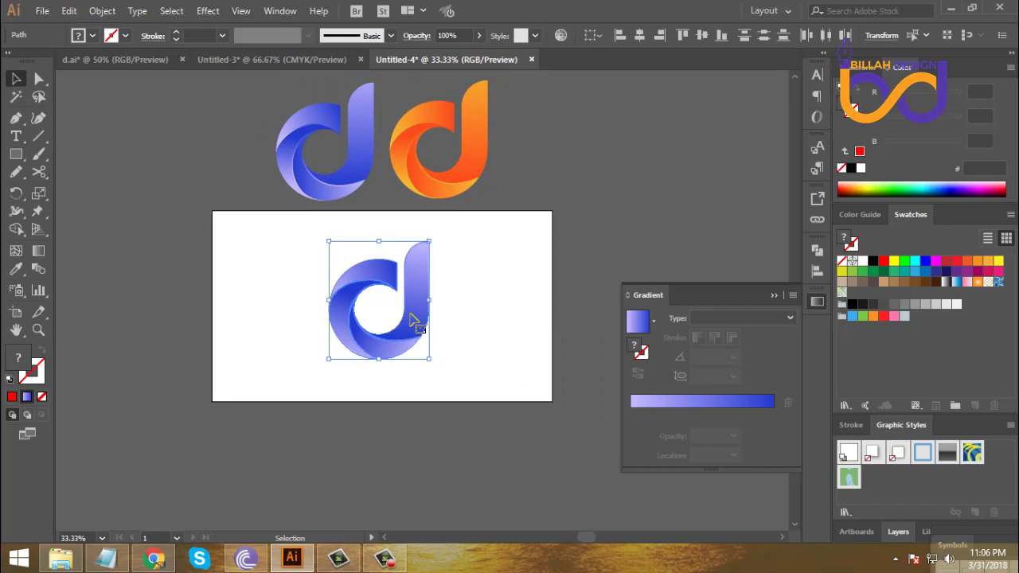
click(489, 319)
drag(480, 245, 347, 367)
click(488, 318)
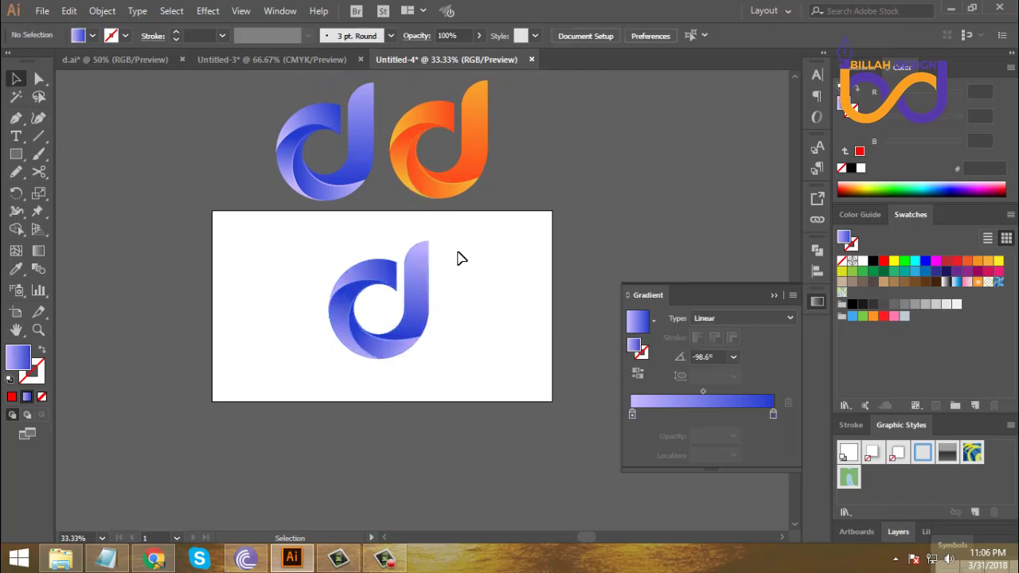
drag(460, 257, 322, 370)
click(475, 282)
Step: Duplicate the whole logo about 461 px to its left and move the original farther right on the artboard
drag(475, 282, 289, 338)
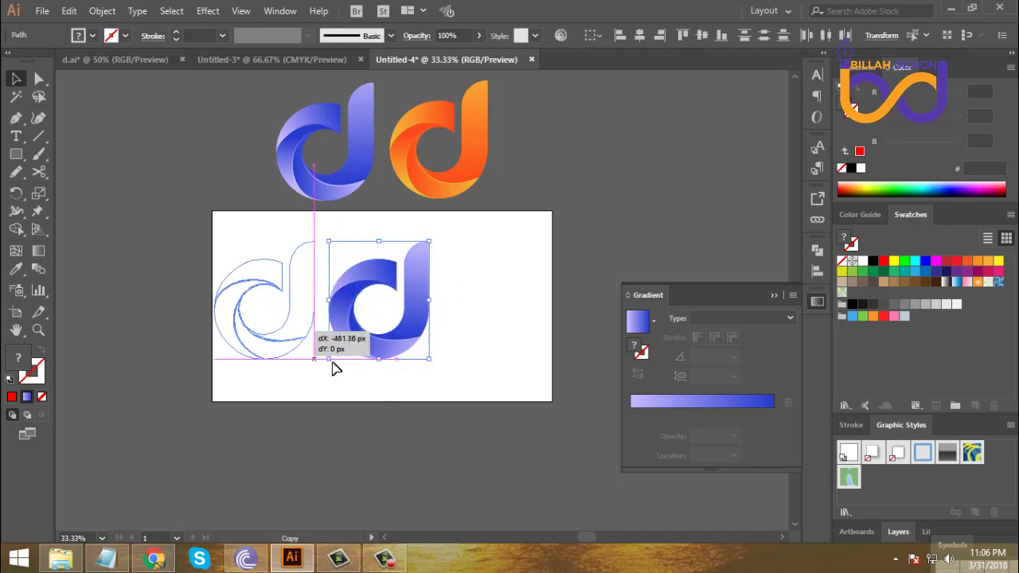
drag(332, 368, 465, 303)
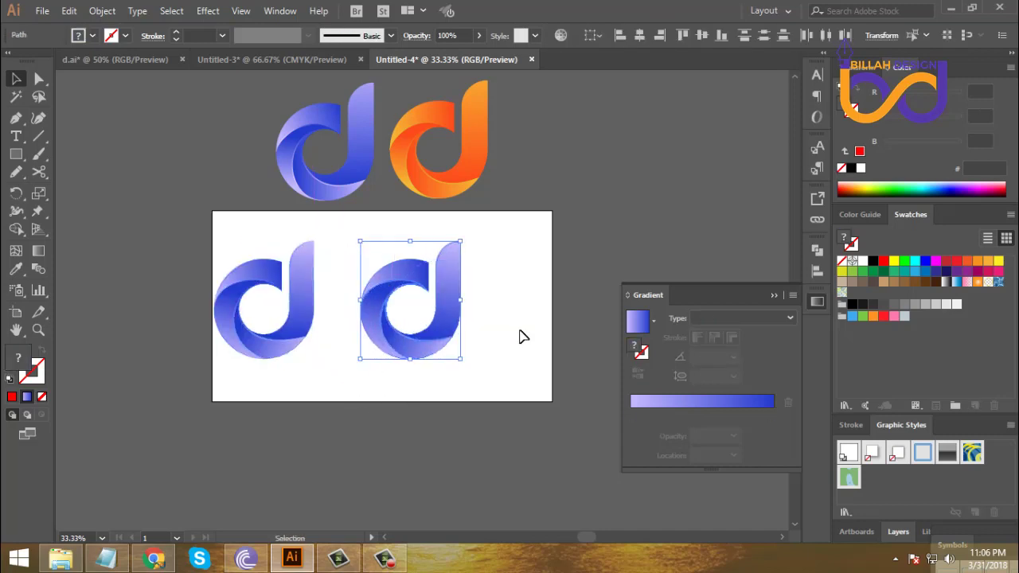
click(521, 335)
Step: Fill the stem of the right-hand logo with the orange gradient sampled from the orange reference's stem
key(ctrl+equal)
drag(424, 199, 390, 273)
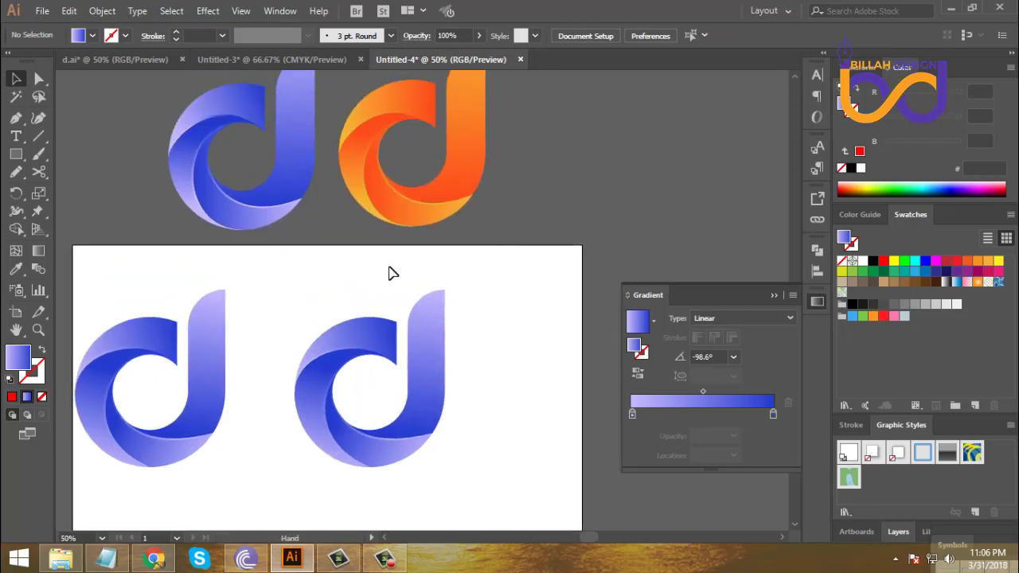
click(39, 79)
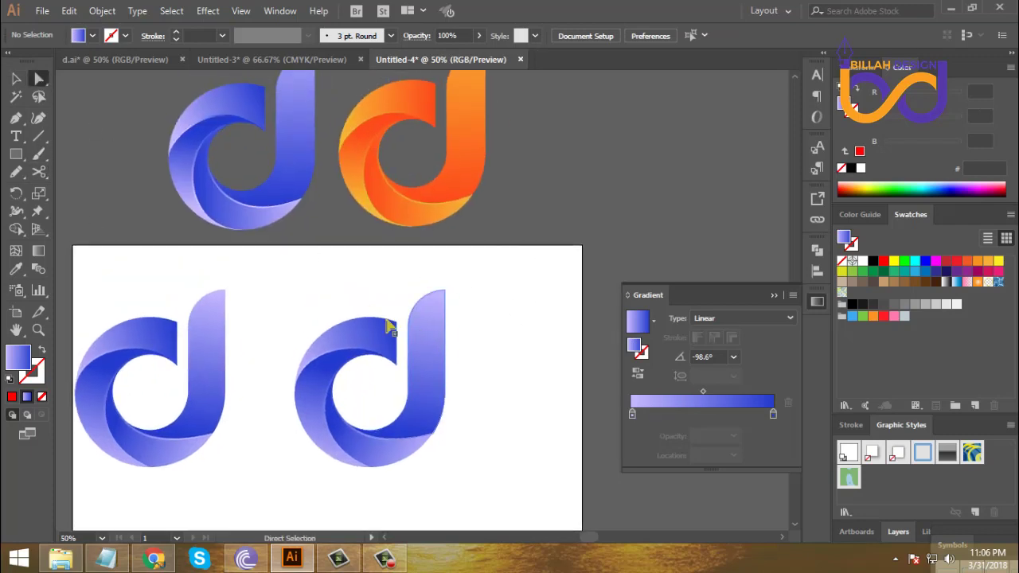
click(390, 326)
click(16, 269)
click(460, 108)
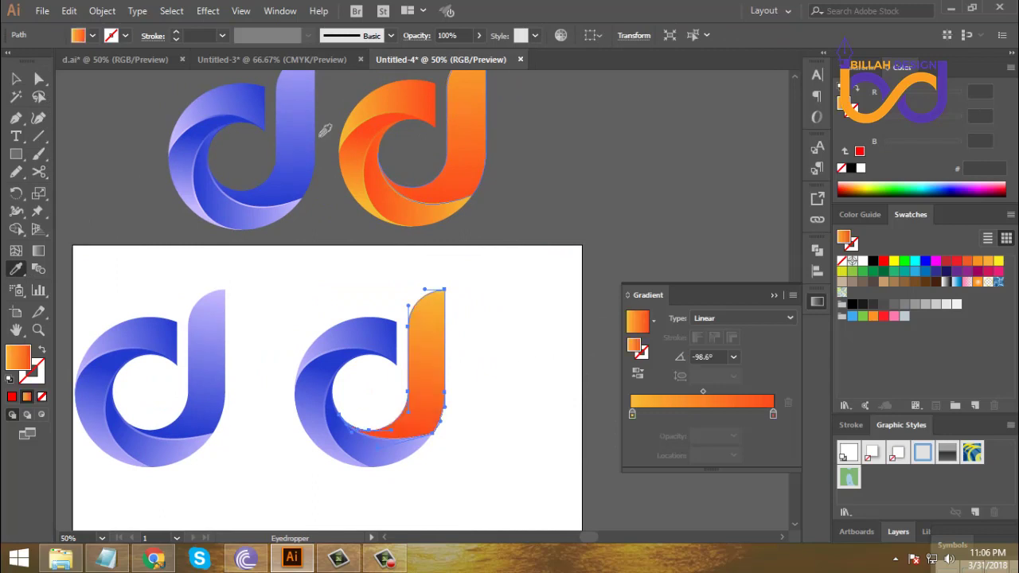
Step: Fill the lower segment of the right-hand logo's bowl with the orange gradient sampled from the matching segment of the orange reference
click(39, 79)
click(388, 414)
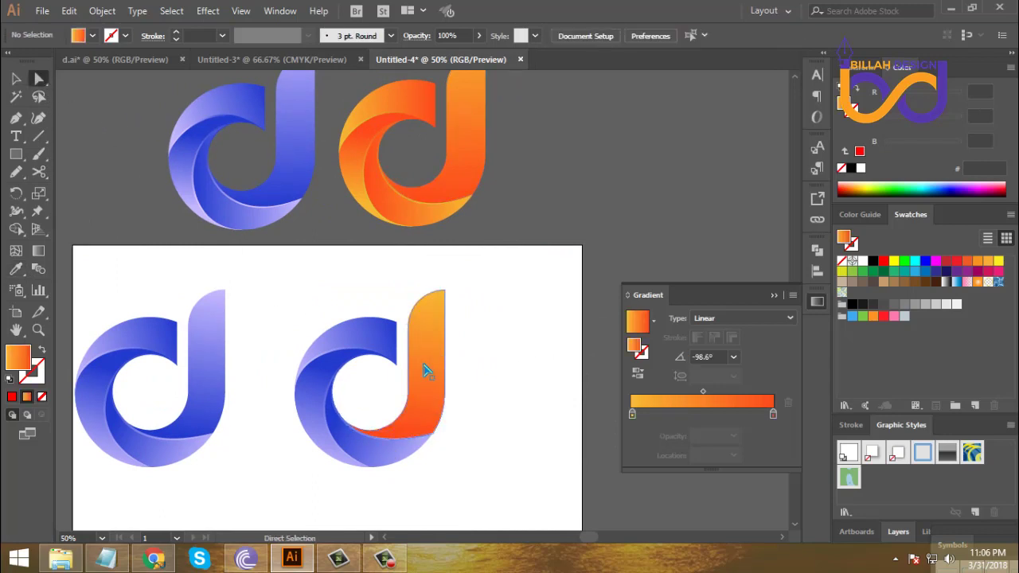
click(326, 416)
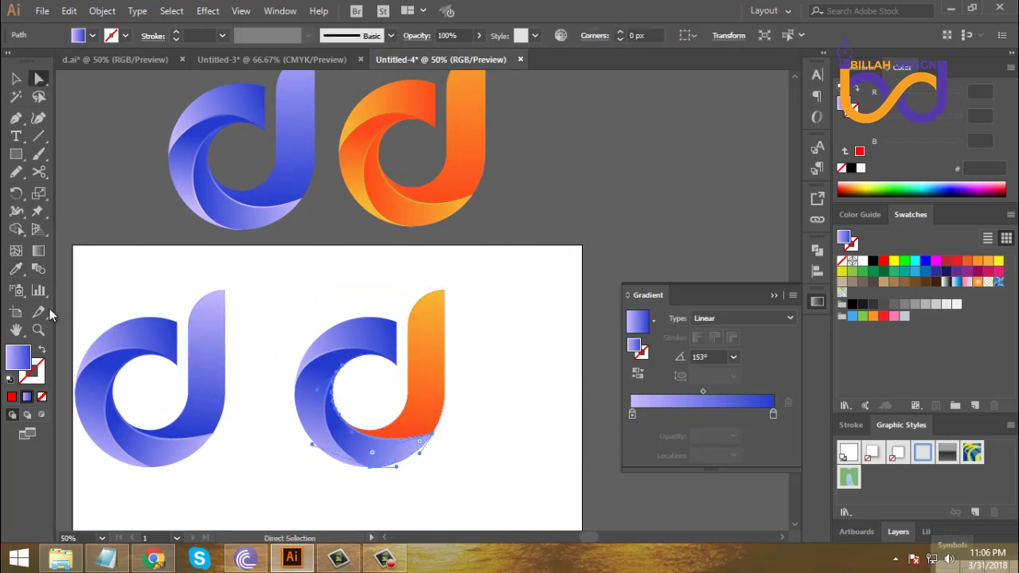
click(16, 269)
click(390, 197)
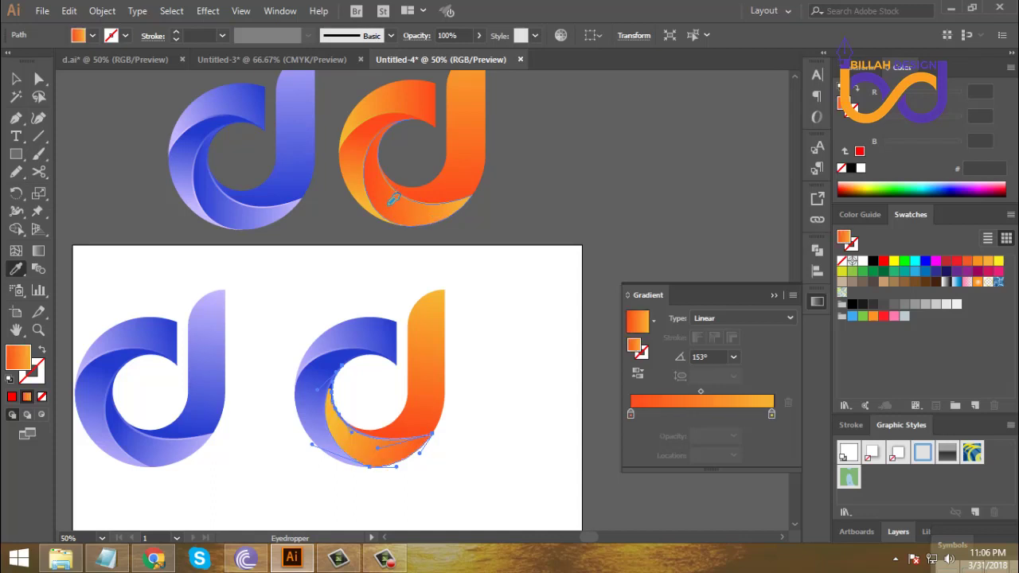
Step: Fill the left segment of the right-hand logo's bowl with the orange gradient sampled from the orange reference's left segment
click(39, 79)
click(288, 342)
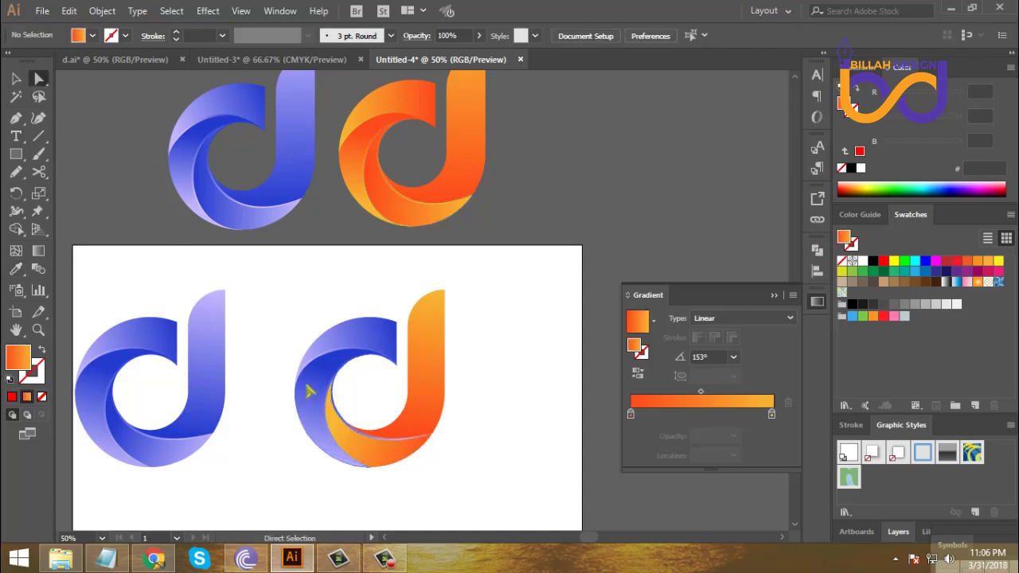
click(305, 392)
click(16, 269)
click(356, 166)
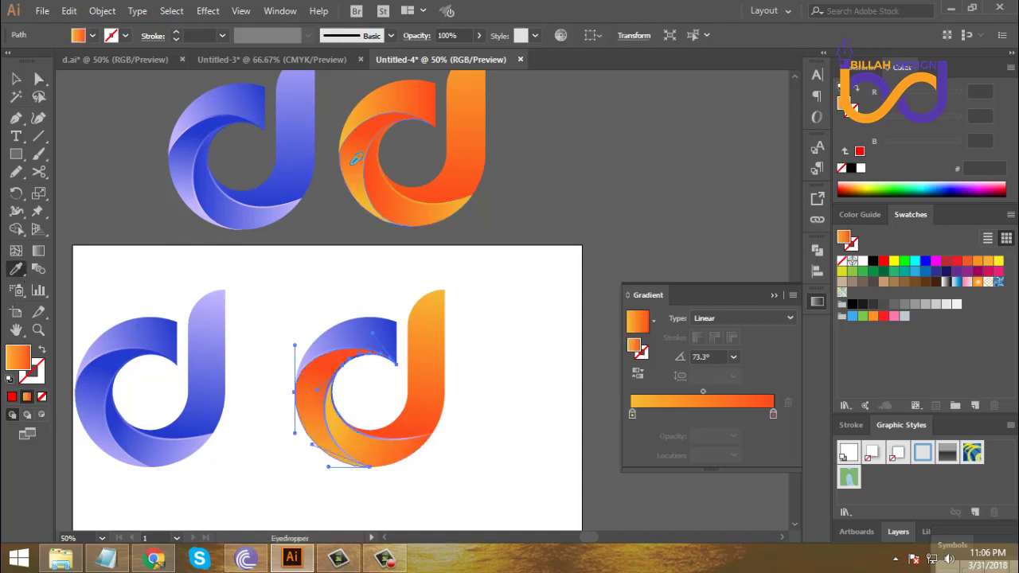
Step: Fill the upper segment of the right-hand logo's bowl with an orange gradient sampled from the orange reference, with yellow-orange at its left end
click(39, 79)
click(294, 280)
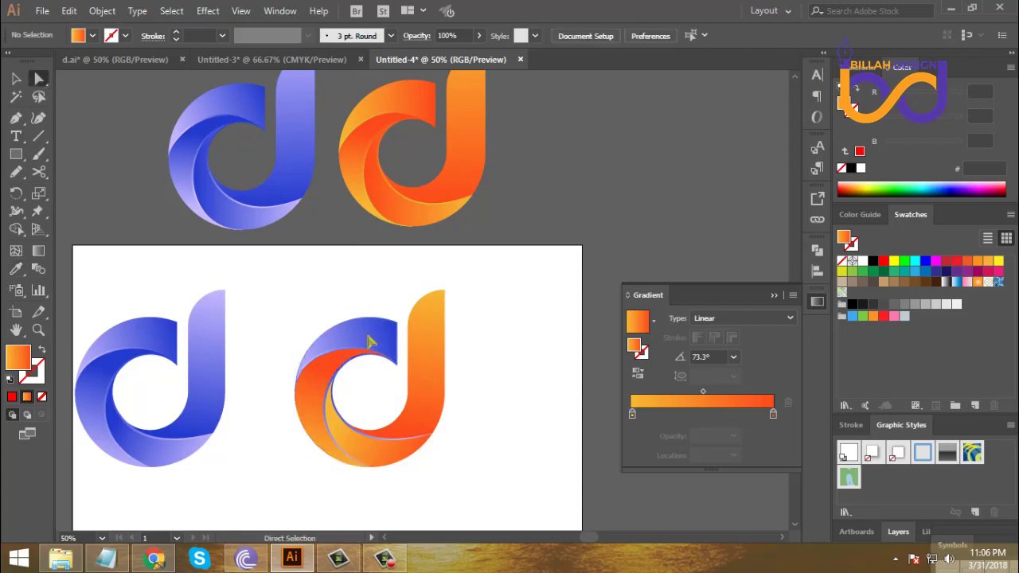
click(366, 339)
click(17, 269)
click(413, 80)
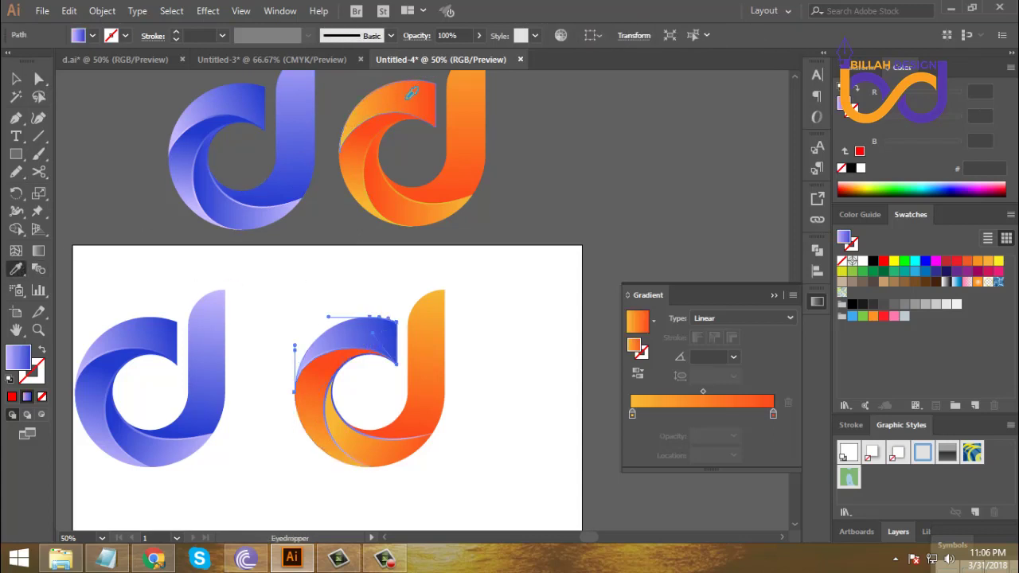
click(514, 370)
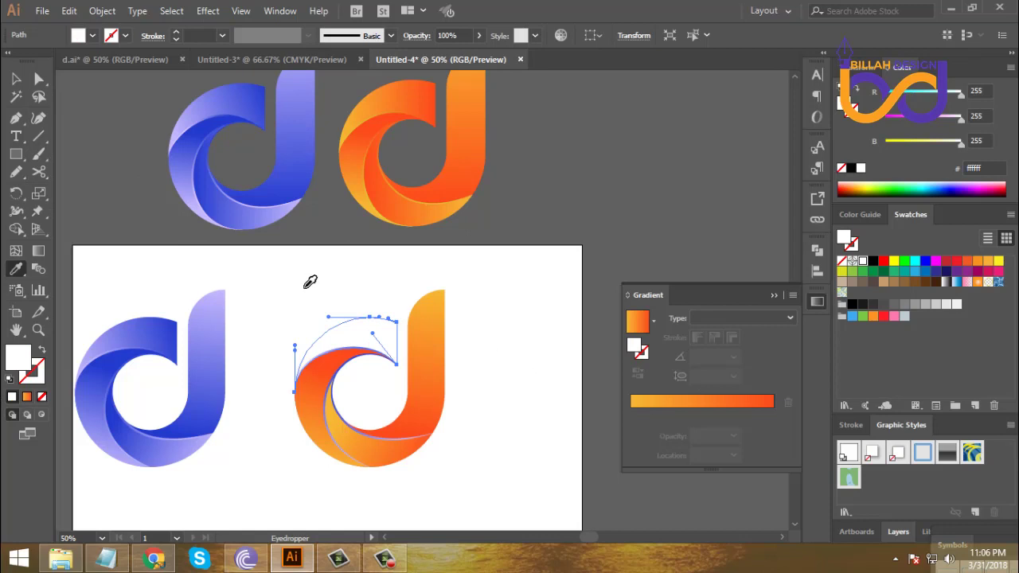
click(347, 139)
click(39, 79)
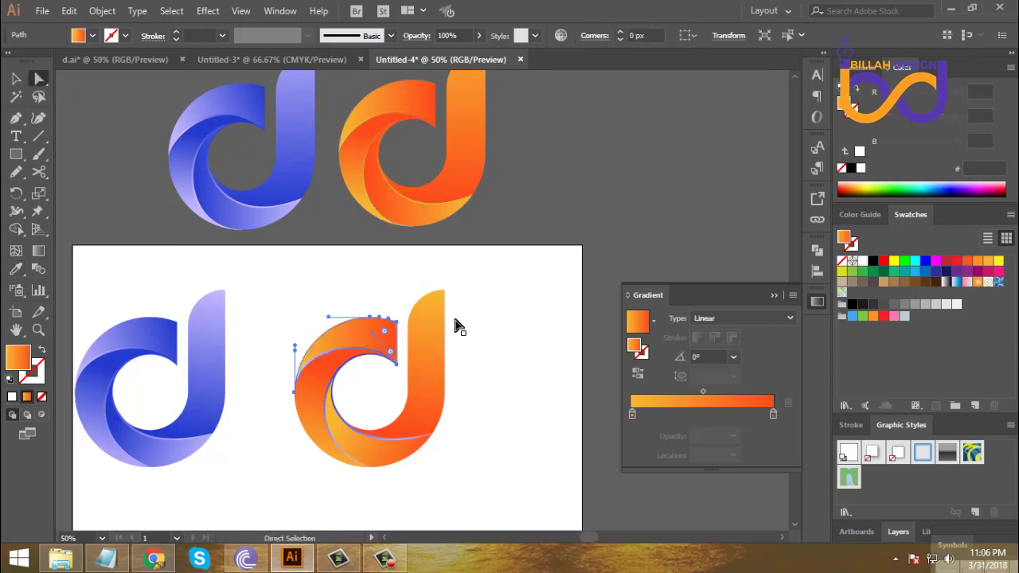
click(518, 369)
Step: Reverse the gradient of the orange logo's lower bowl segment so its light end lies toward the stem
drag(500, 421, 485, 382)
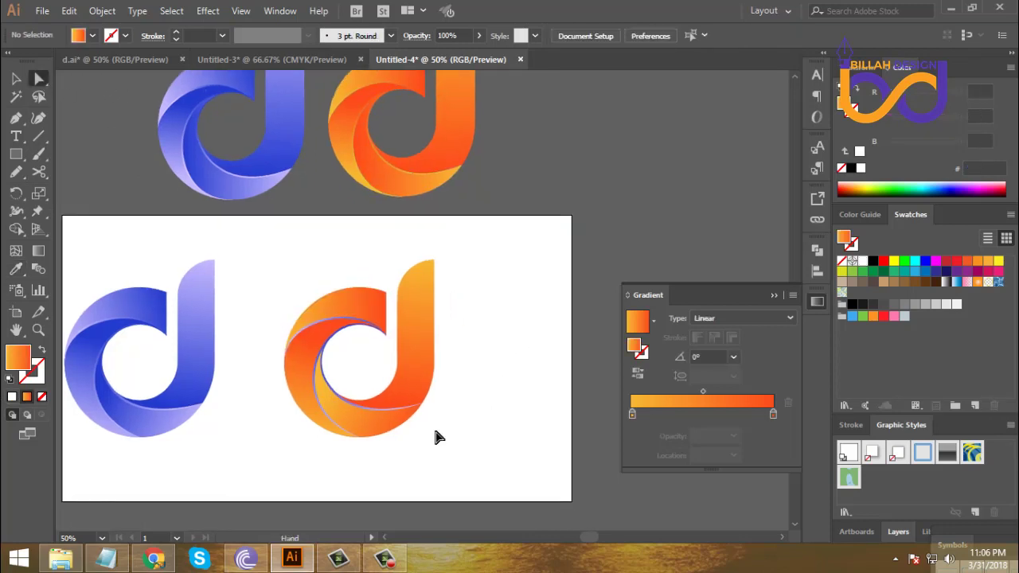
click(387, 417)
click(637, 374)
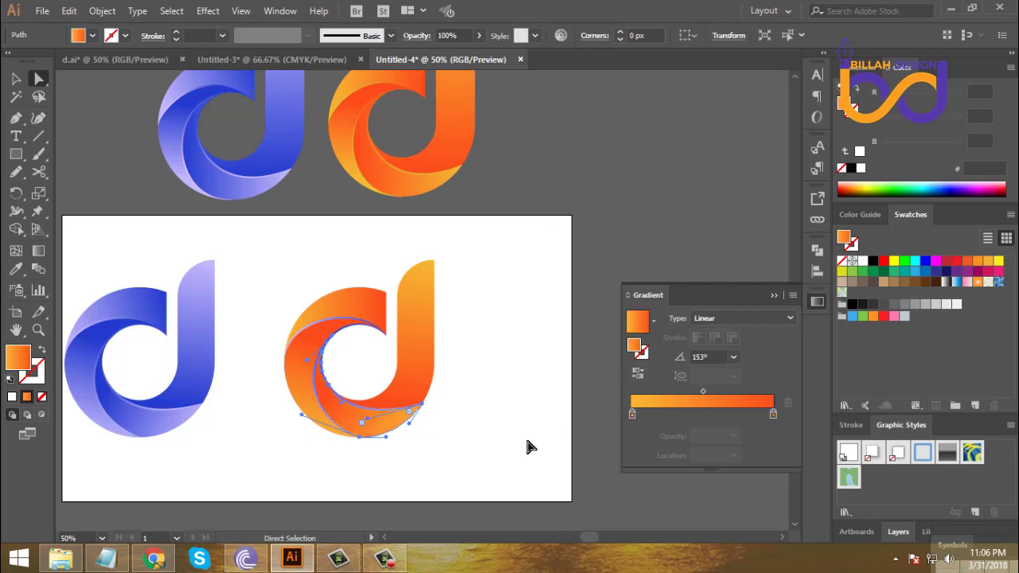
click(524, 434)
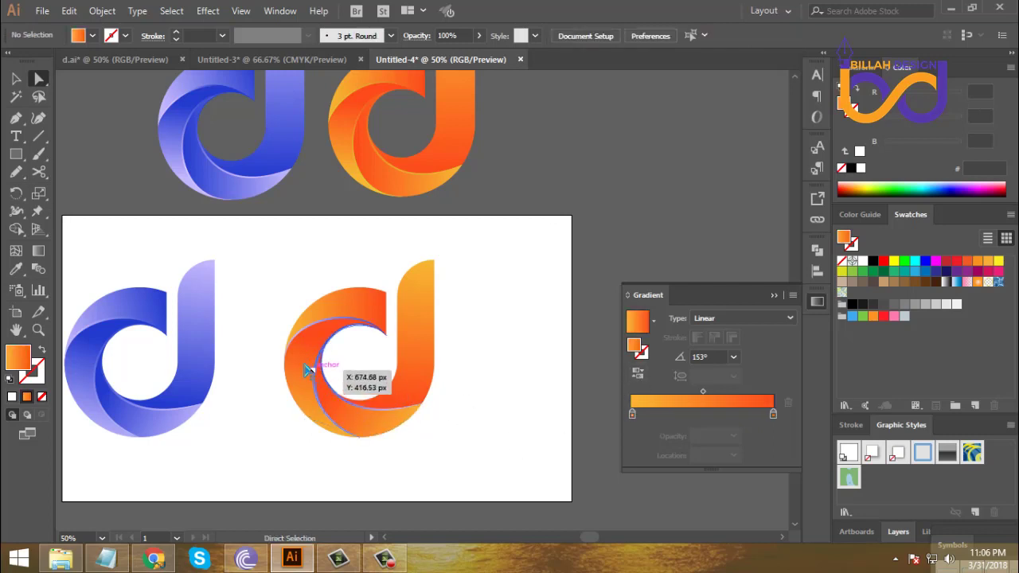
Step: Recolor the thin blue highlight between the stem and the lower bowl segment with the orange gradient sampled from the orange logo
click(393, 410)
click(16, 268)
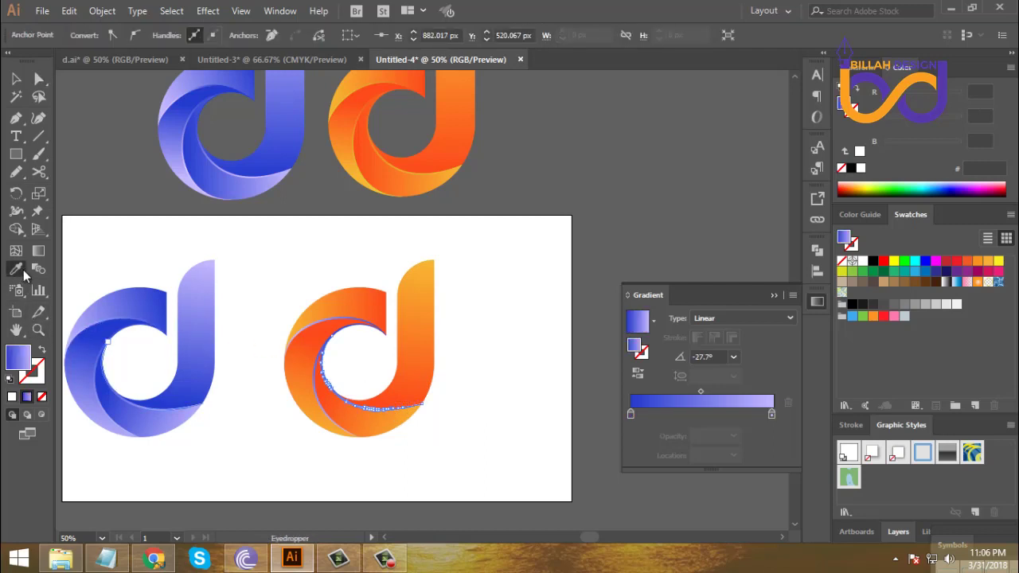
click(316, 343)
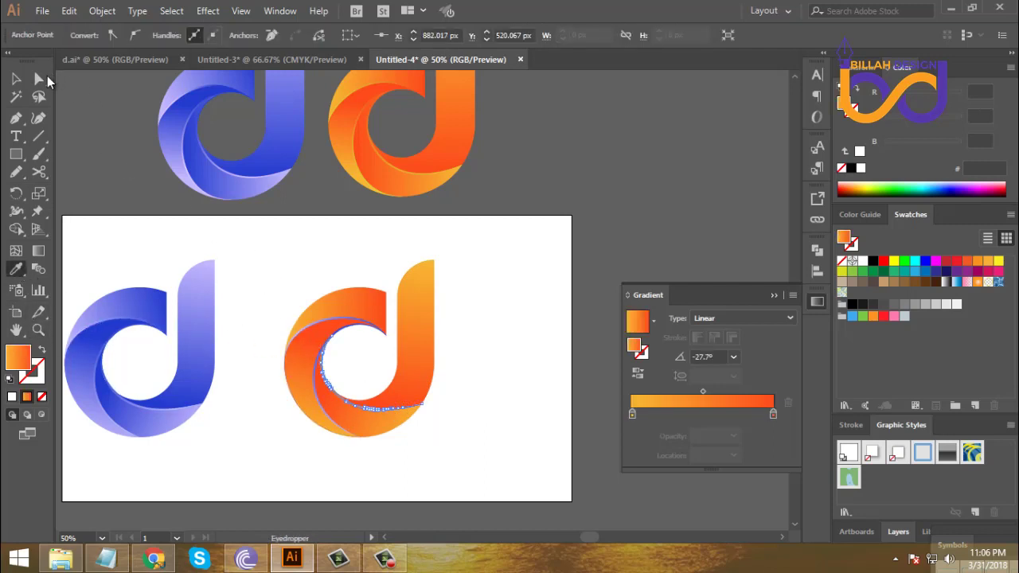
click(38, 77)
click(488, 417)
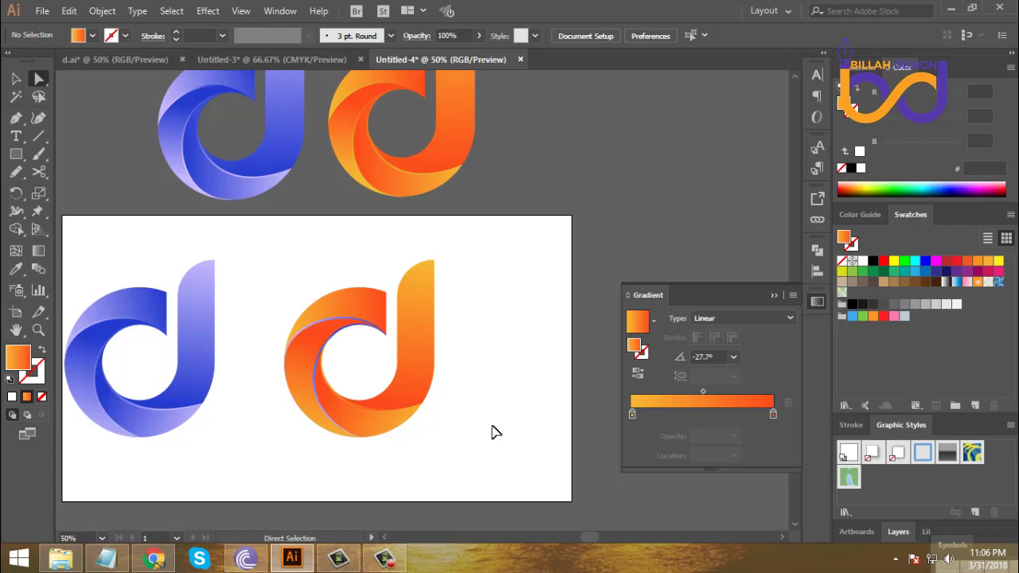
Step: Redraw the gradient of the highlight under the stem from its right end toward the upper left, at 157.3°
key(ctrl+equal)
key(ctrl+equal)
drag(489, 497, 499, 345)
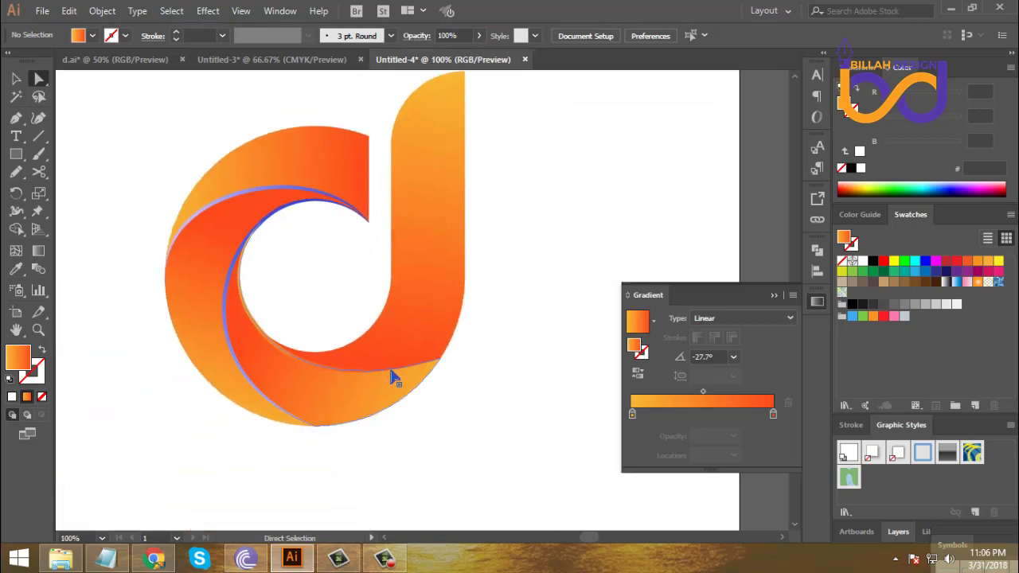
click(391, 371)
click(39, 250)
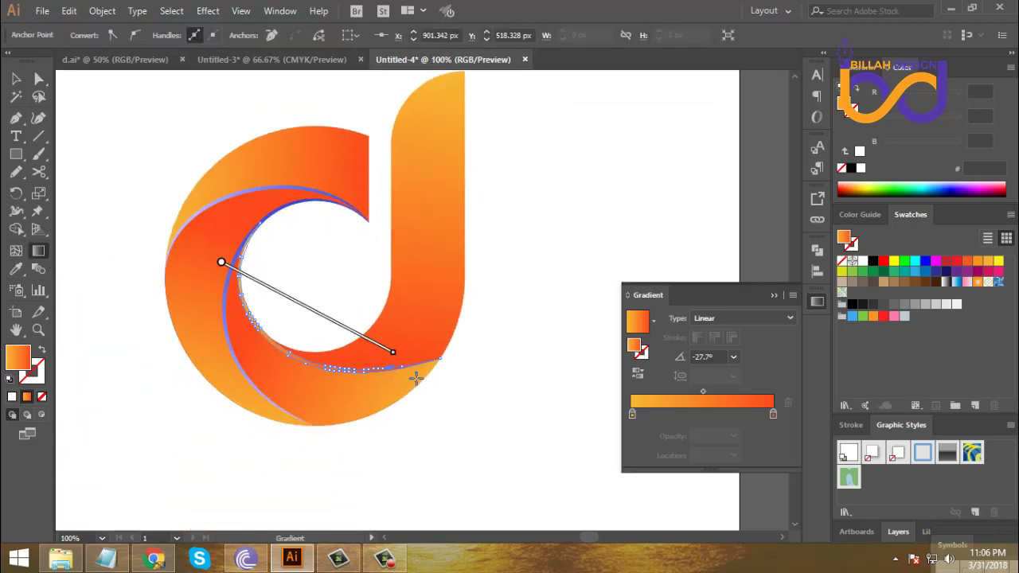
drag(411, 351, 176, 254)
drag(372, 345, 375, 343)
click(39, 78)
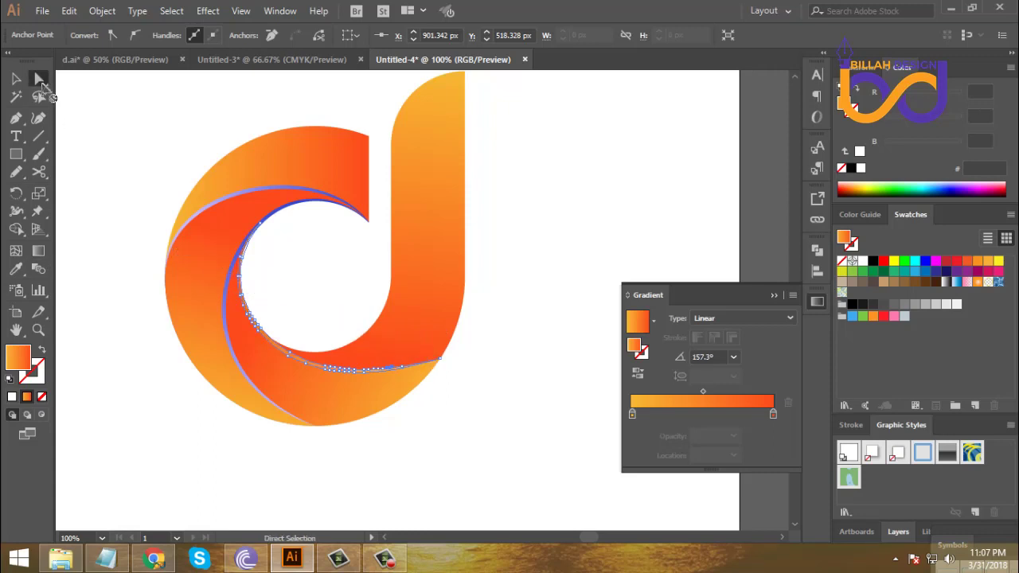
click(370, 461)
Step: Recolor the highlight between the left and lower bowl segments with the lower highlight's orange gradient and redraw it at 117.8°
click(305, 405)
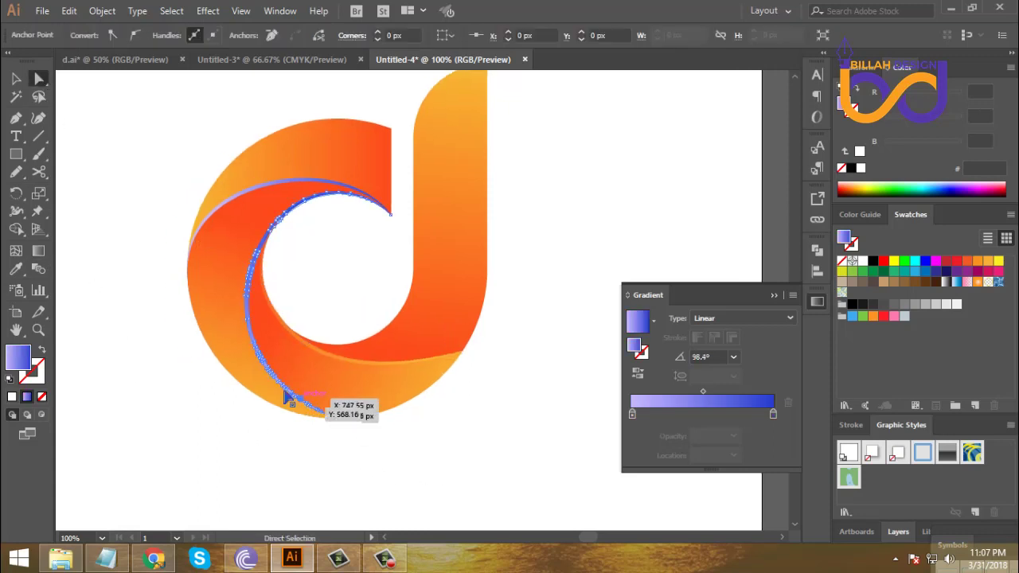
key(i)
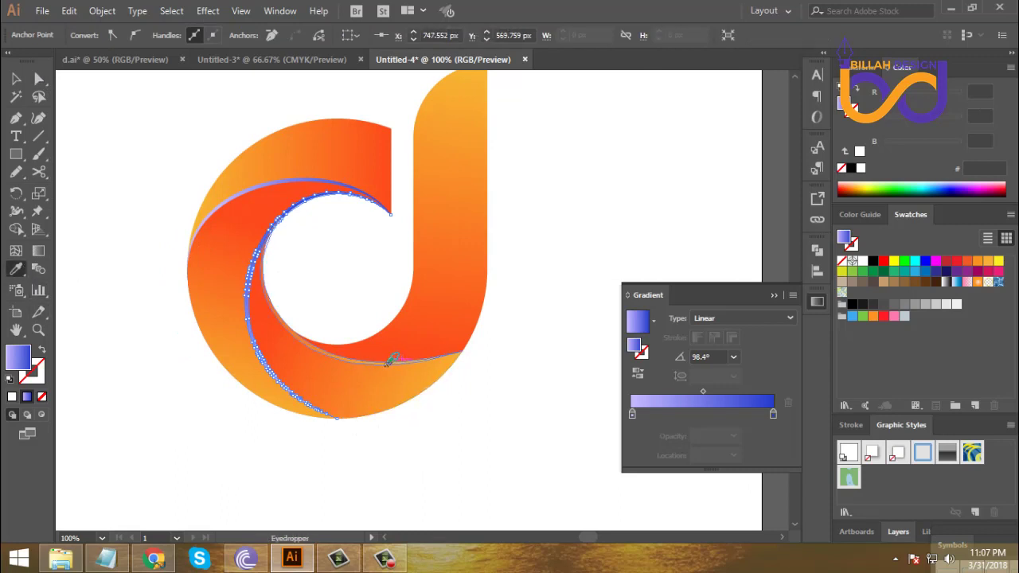
click(387, 363)
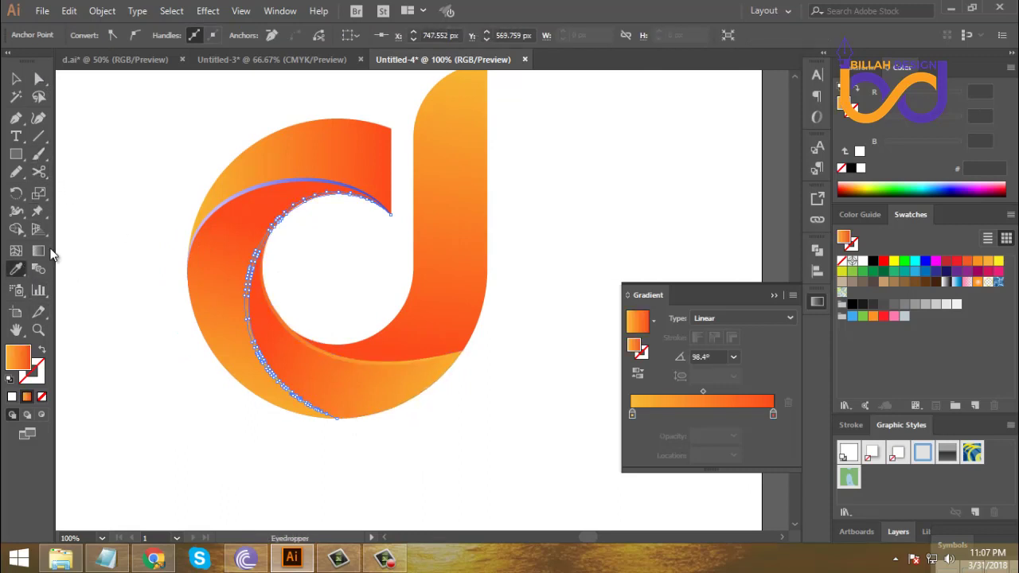
key(g)
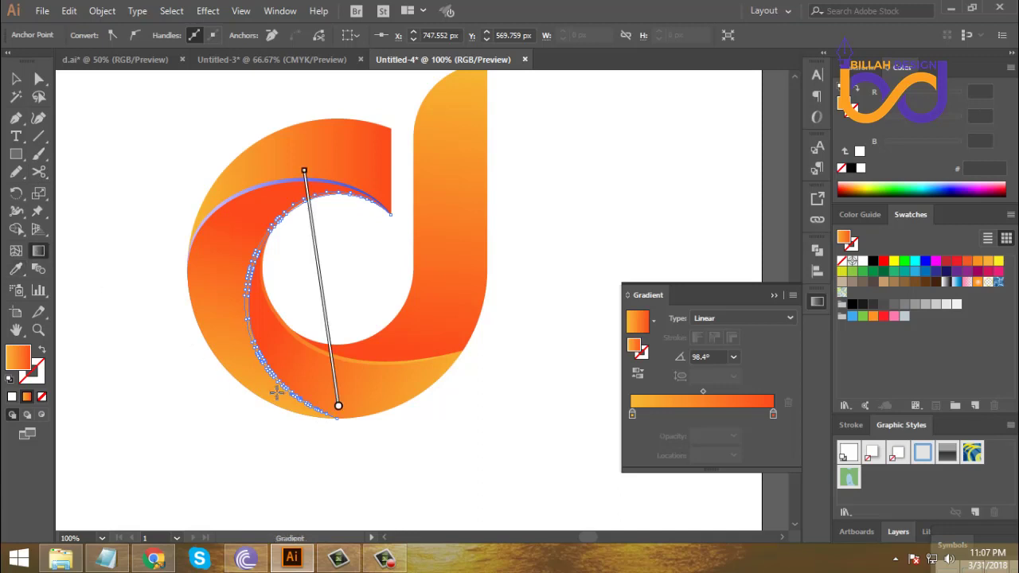
mouse_move(329, 420)
mouse_down()
mouse_move(239, 244)
mouse_move(243, 253)
mouse_up()
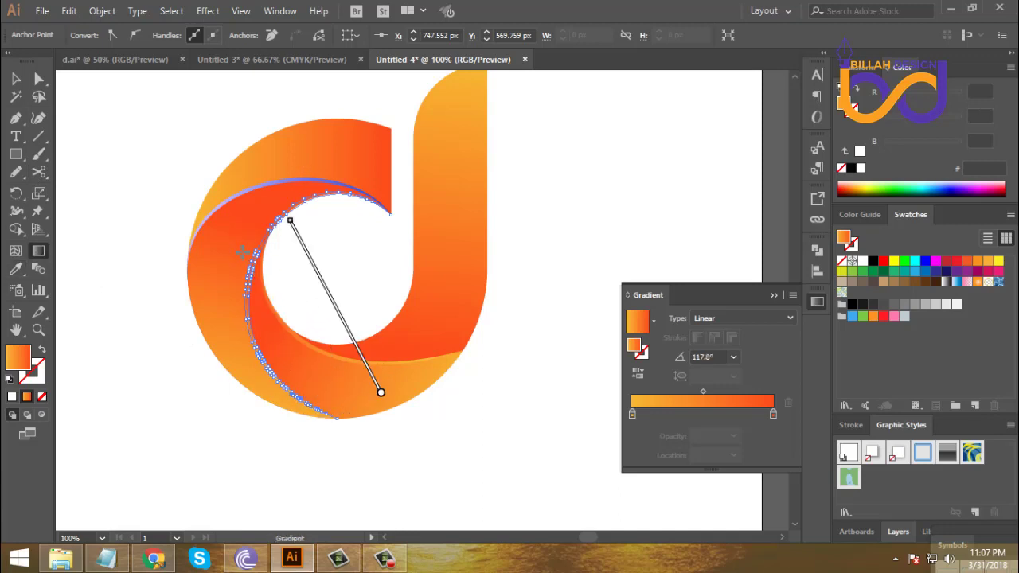
drag(312, 262, 297, 234)
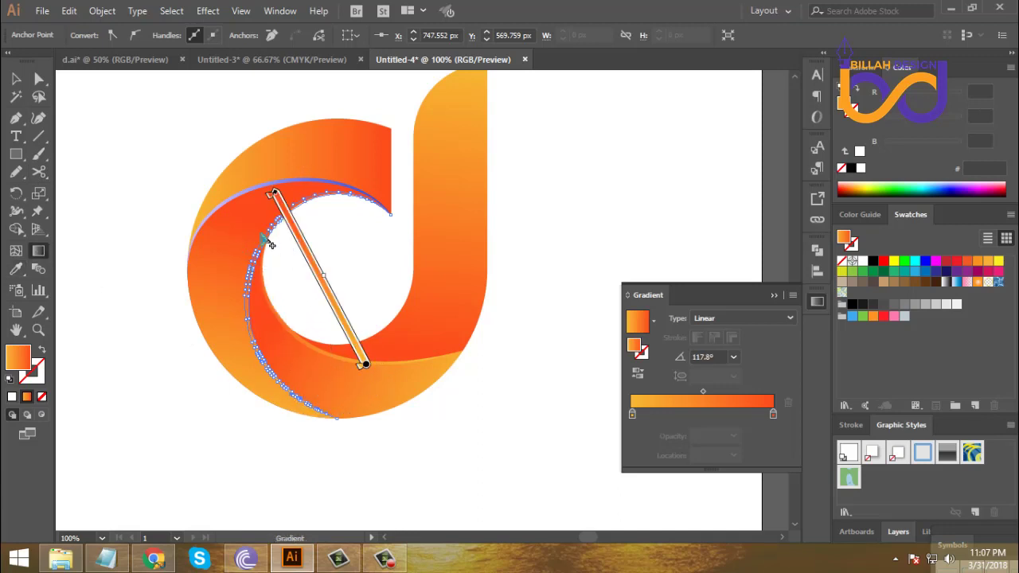
click(38, 78)
click(176, 358)
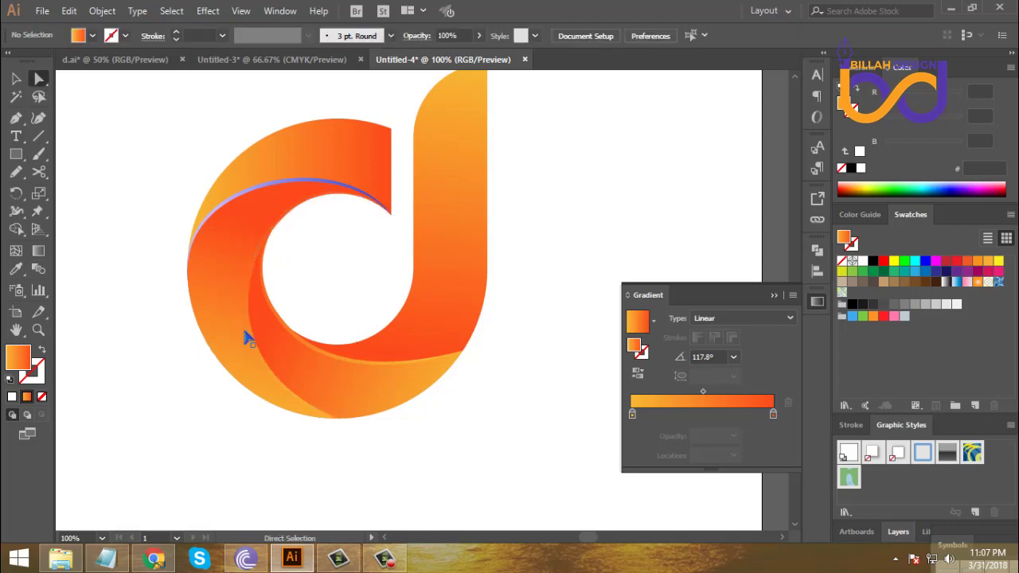
Step: Recolor the blue highlight beneath the upper bowl segment with the orange gradient sampled from the lower highlight
scroll(357, 282, up, 2)
click(325, 249)
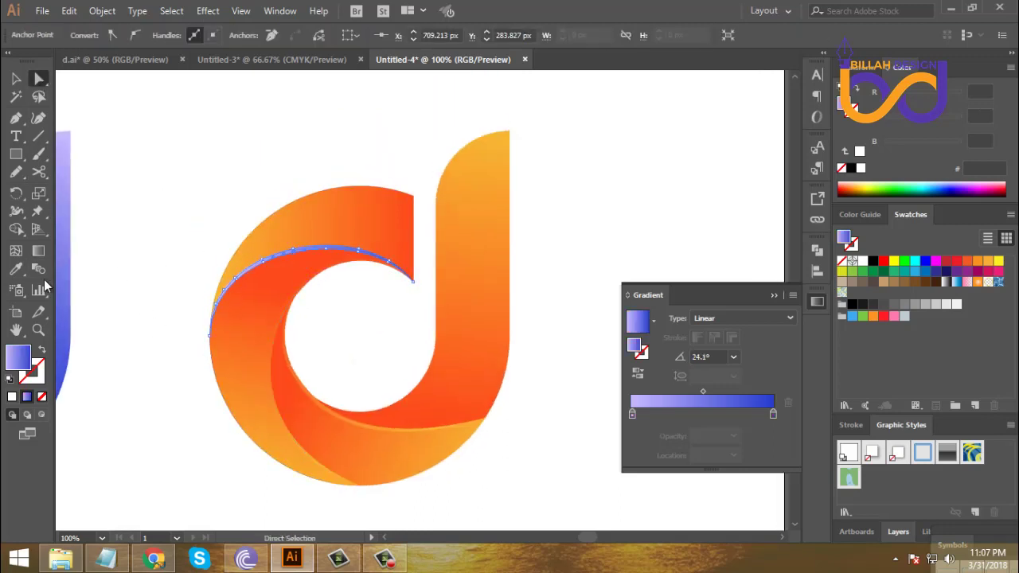
click(16, 268)
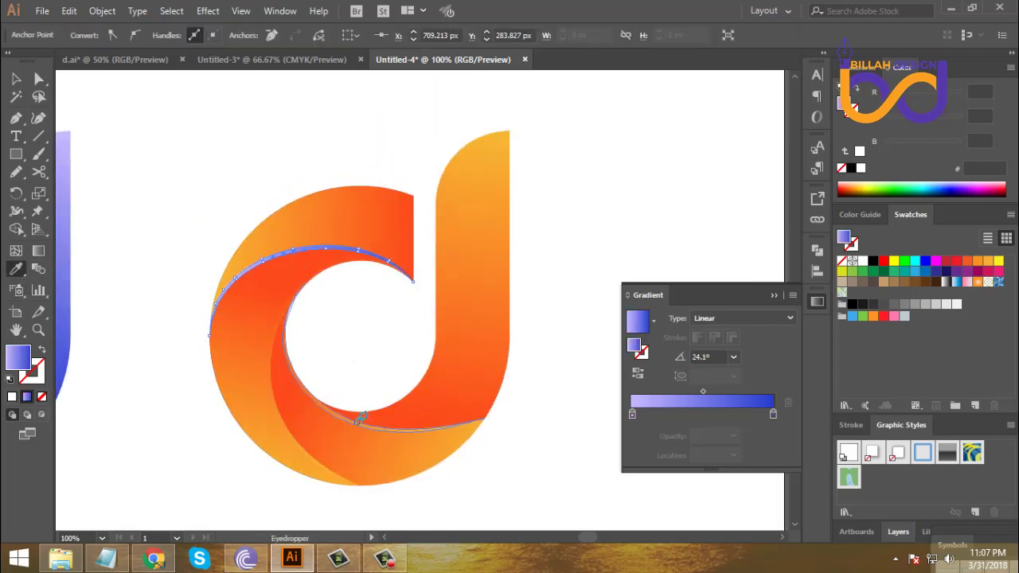
click(357, 422)
click(39, 78)
click(188, 305)
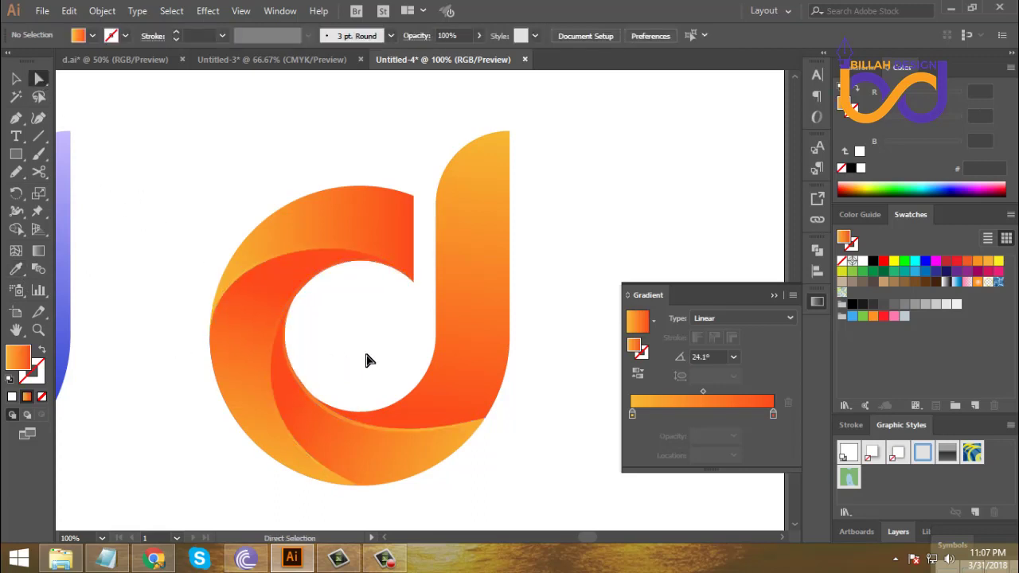
Step: Move the orange logo and the blue logo right and slightly down so the pair sits centered on the artboard
drag(382, 331, 383, 312)
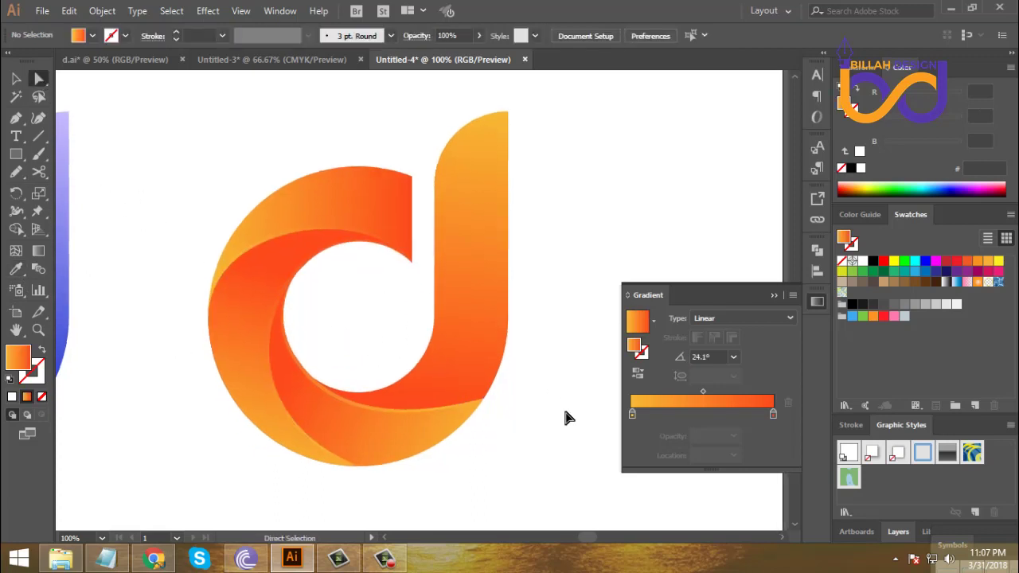
key(ctrl+minus)
key(ctrl+minus)
key(ctrl+minus)
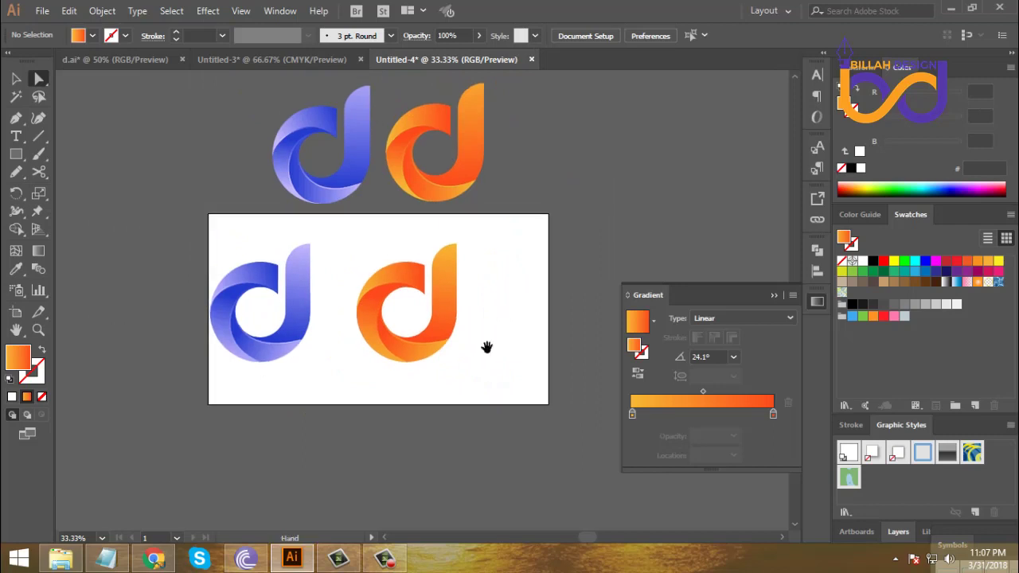
click(461, 292)
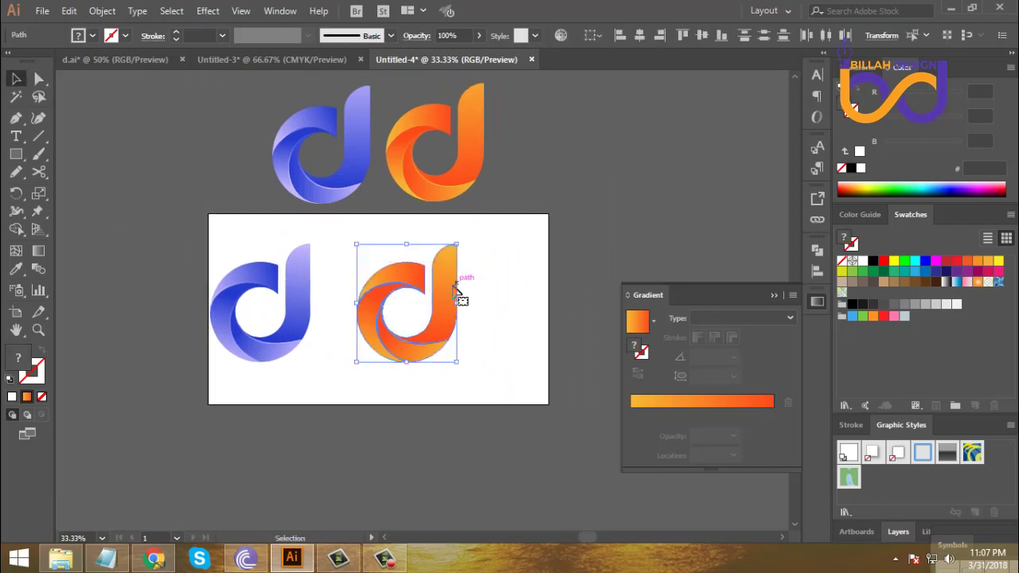
drag(462, 291, 512, 297)
click(530, 403)
click(307, 284)
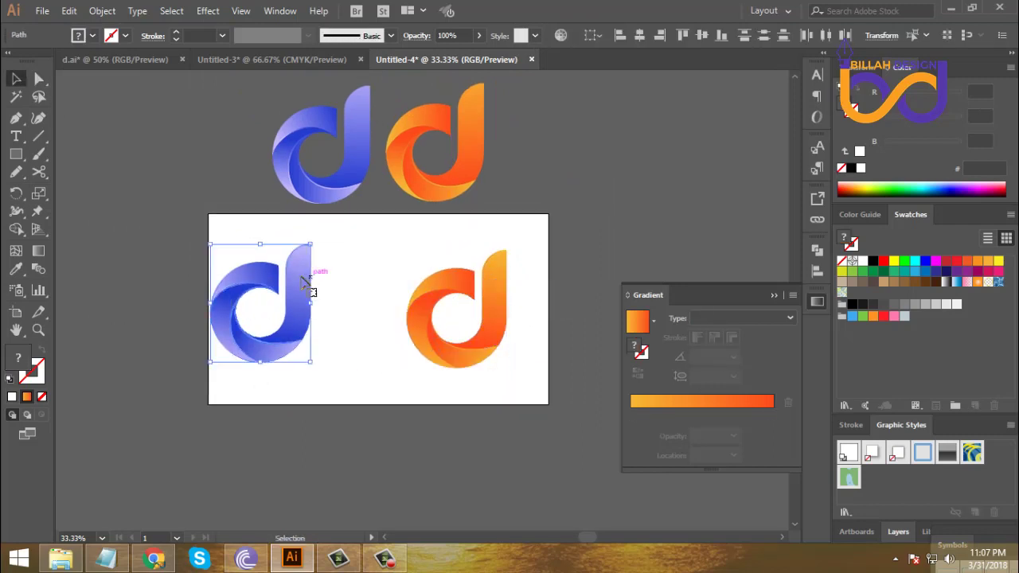
drag(307, 284, 352, 290)
Step: Delete the blue and orange reference logos above the artboard and hide the gradient settings
click(510, 202)
drag(510, 202, 477, 195)
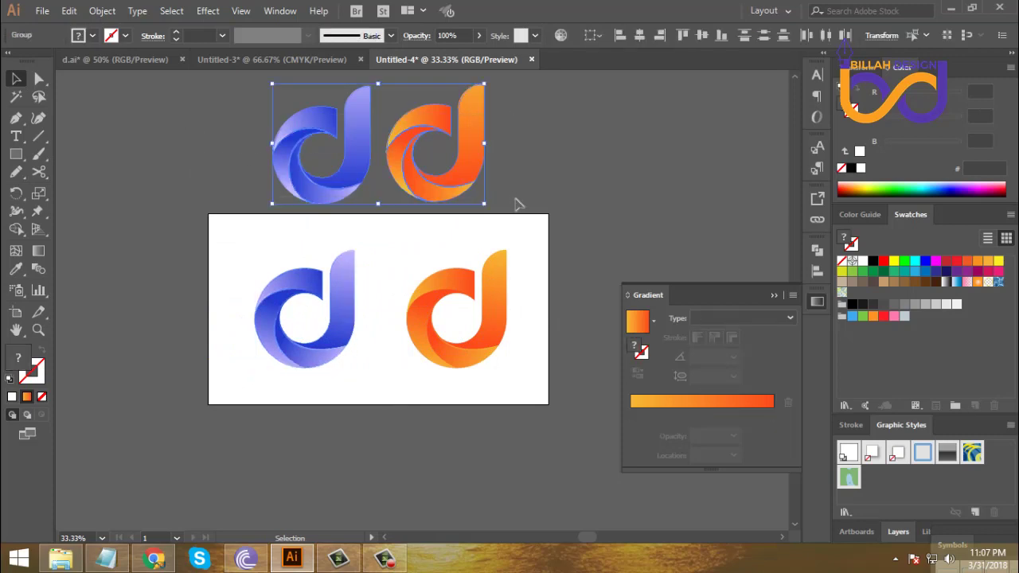
key(Delete)
key(ctrl+equal)
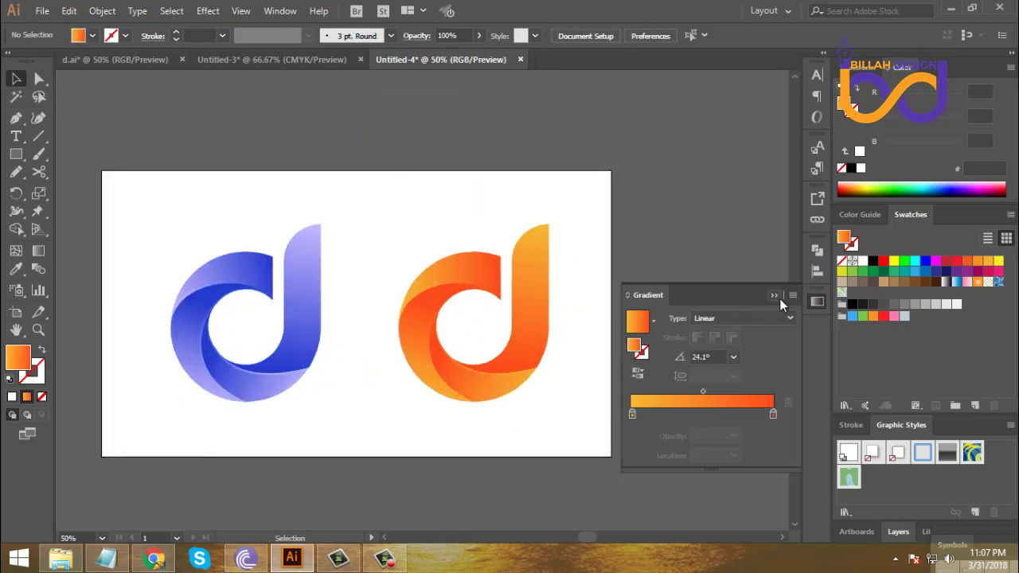
click(816, 301)
key(ctrl+equal)
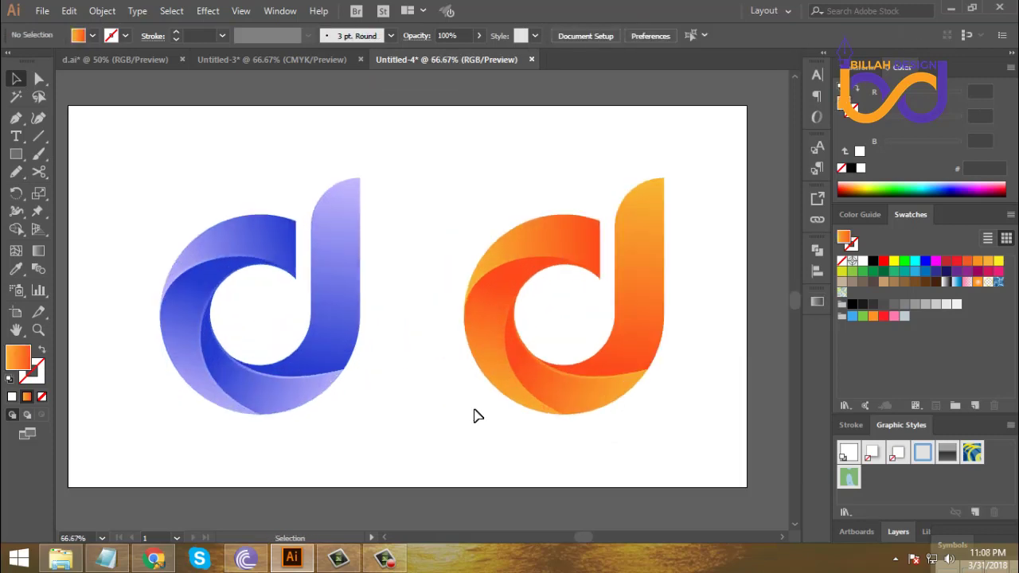